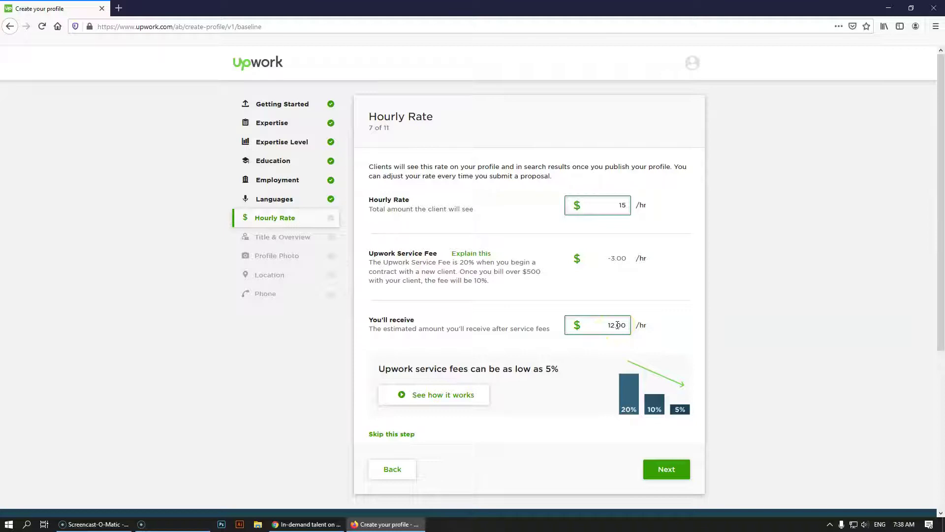
Advance the profile setup to the Title & Overview step
{"action": "left_click", "coordinate": [605, 326]}
{"action": "left_click", "coordinate": [676, 468]}
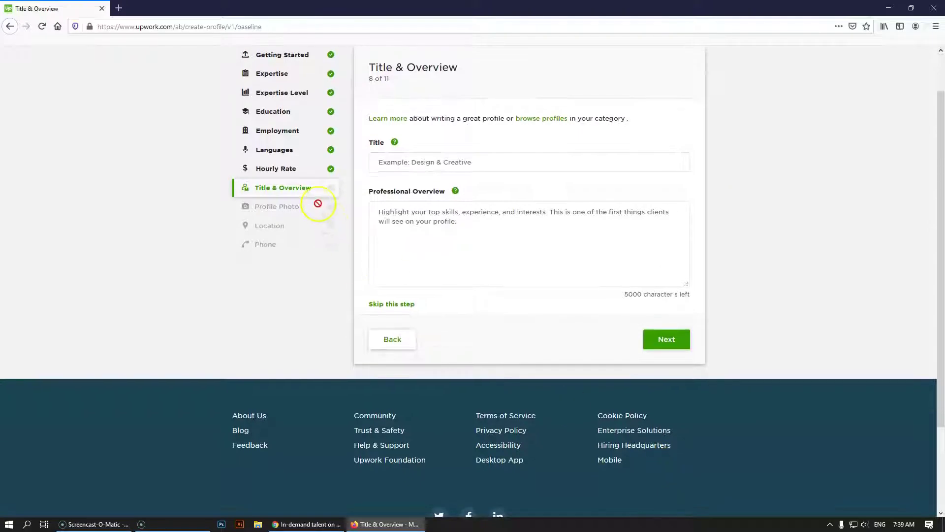
{"action": "scroll", "coordinate": [325, 219], "scroll_direction": "up", "scroll_amount": 1}
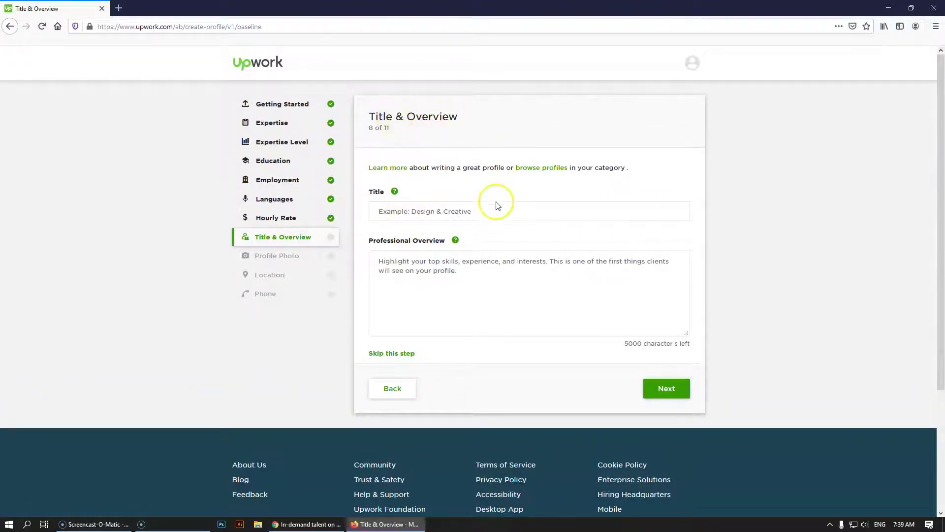
Move between the empty Title and Professional Overview fields, then switch to Chrome
{"action": "left_click", "coordinate": [432, 257]}
{"action": "left_click", "coordinate": [419, 244]}
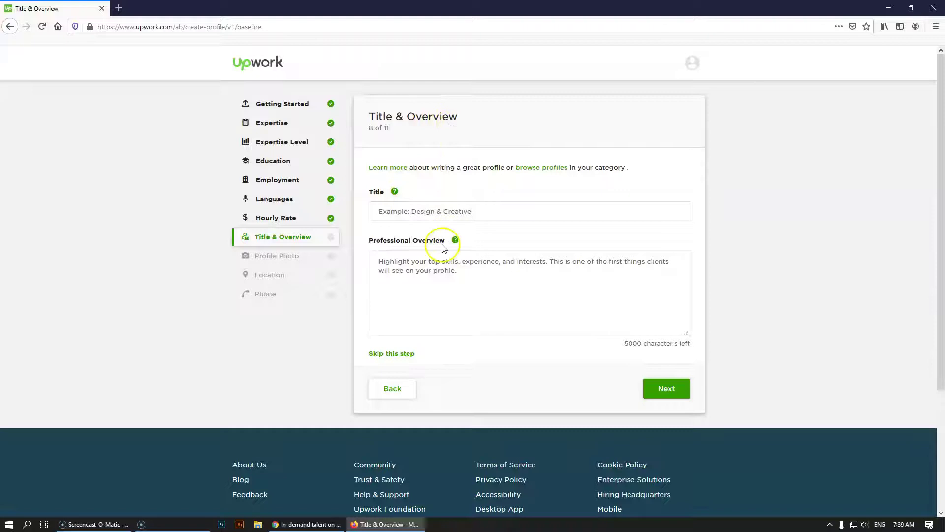
{"action": "left_click", "coordinate": [431, 211]}
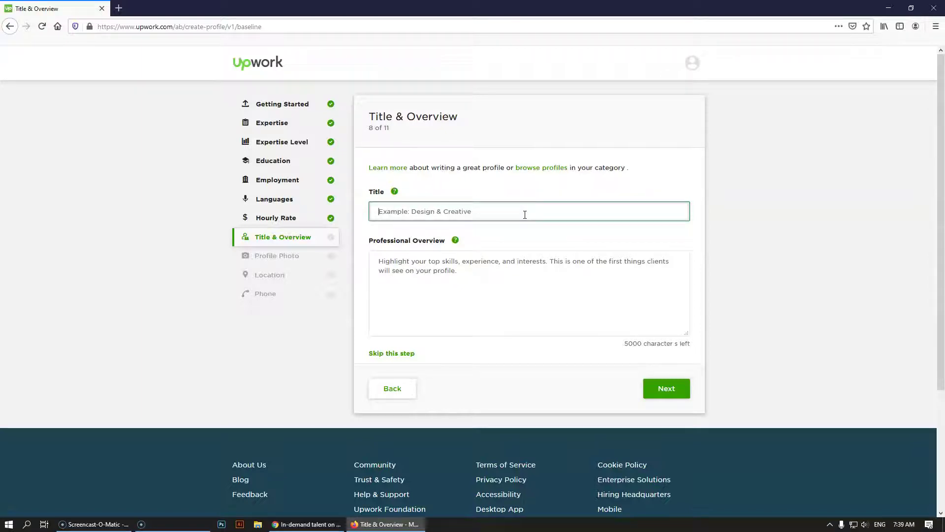
{"action": "left_click", "coordinate": [461, 276]}
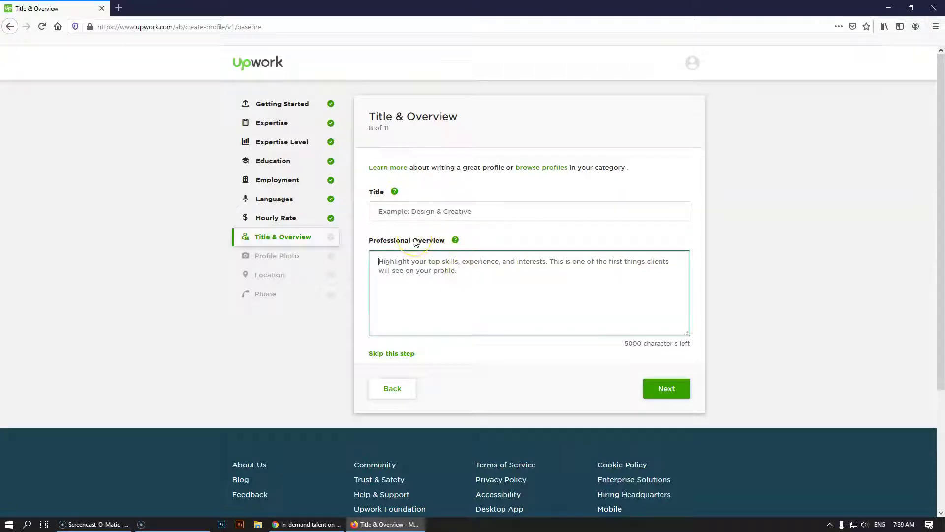
{"action": "left_click", "coordinate": [538, 288]}
{"action": "left_click", "coordinate": [460, 212]}
{"action": "left_click", "coordinate": [463, 266]}
{"action": "left_click", "coordinate": [423, 209]}
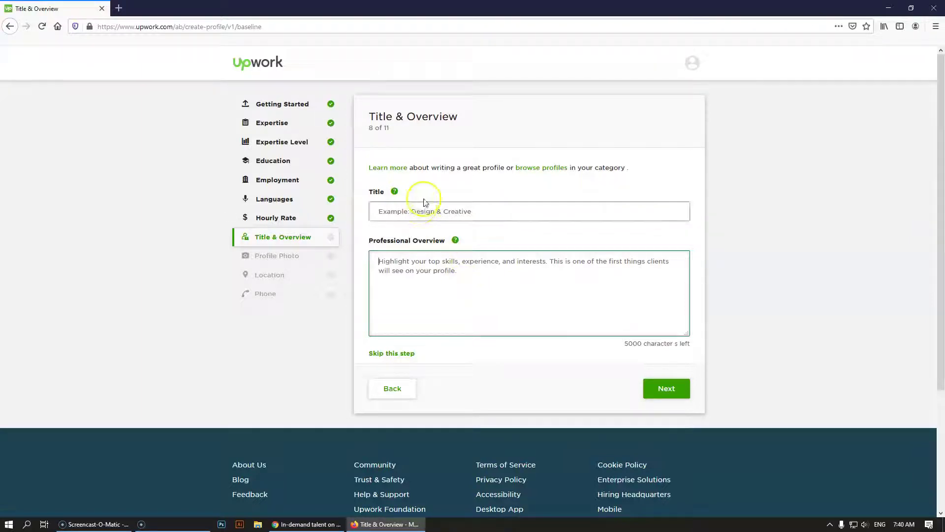
{"action": "left_click", "coordinate": [456, 296]}
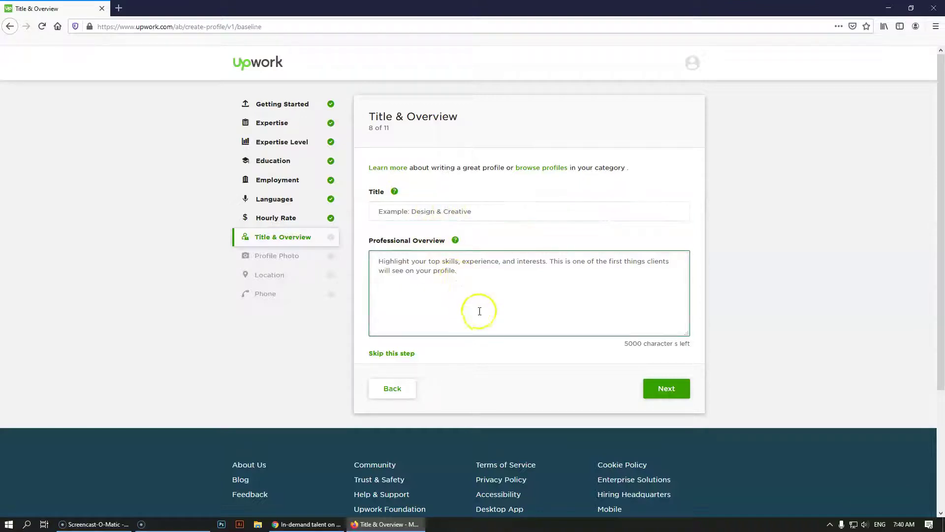
{"action": "left_click", "coordinate": [340, 522]}
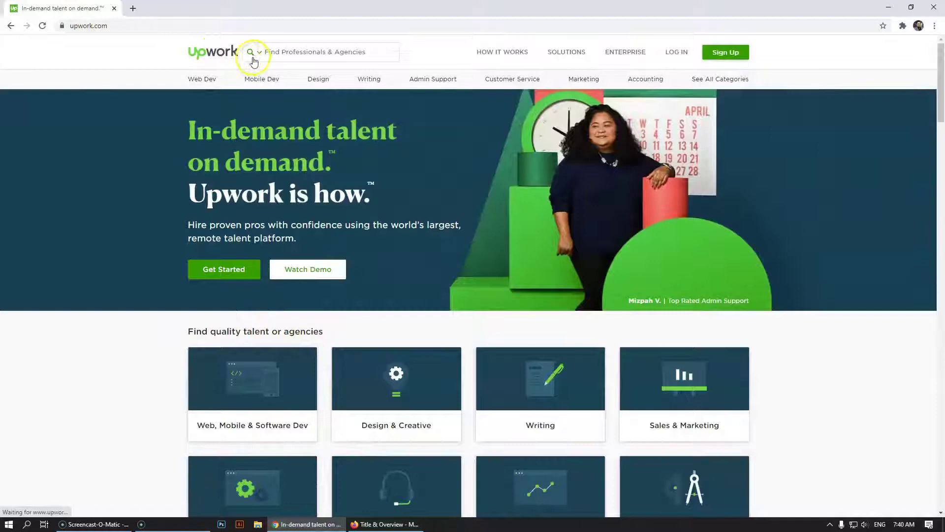
Load Upwork in a new Firefox tab, close that tab, and return to Chrome's Upwork page
{"action": "left_click", "coordinate": [379, 526]}
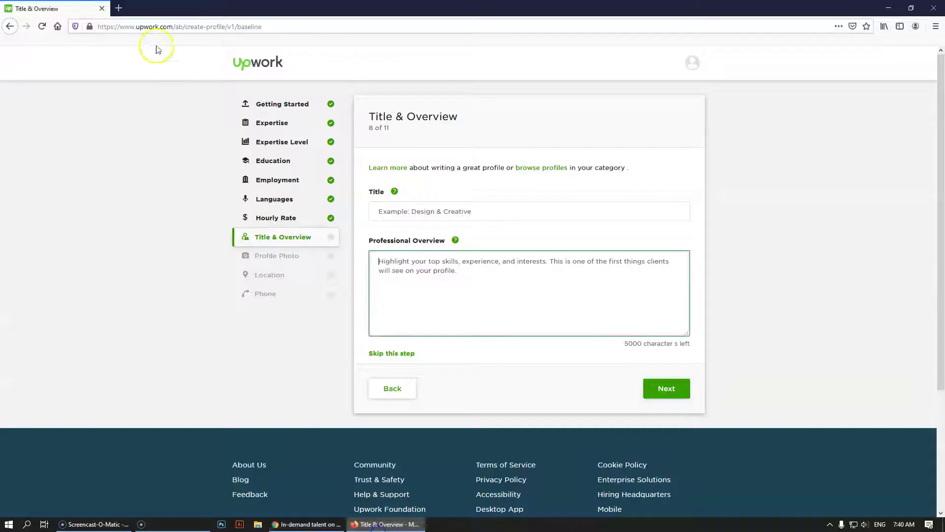
{"action": "left_click", "coordinate": [120, 9]}
{"action": "left_click", "coordinate": [140, 29]}
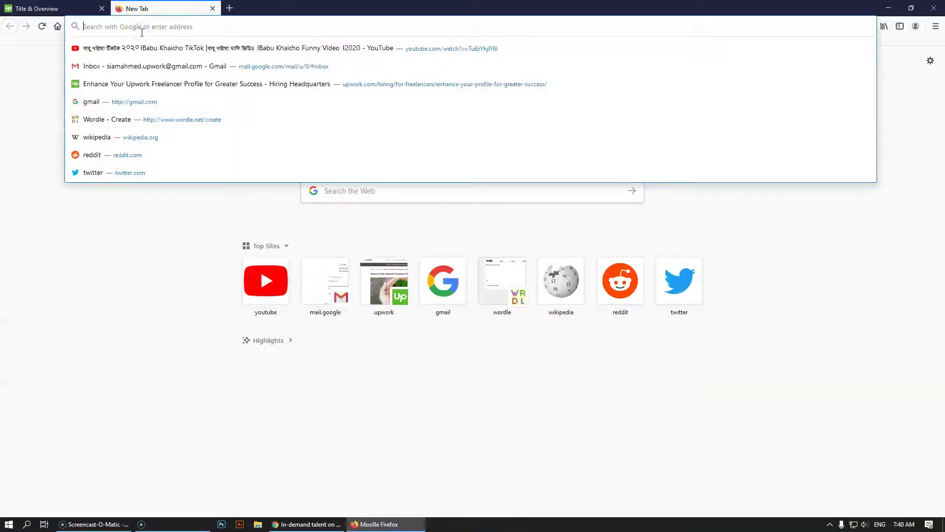
{"action": "type", "text": "upwor"}
{"action": "key", "text": "Return"}
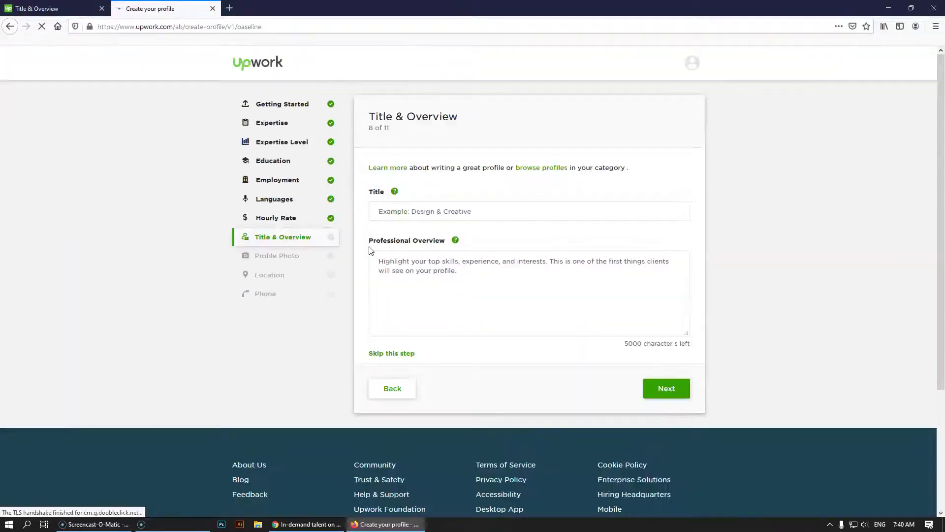
{"action": "left_click", "coordinate": [212, 9]}
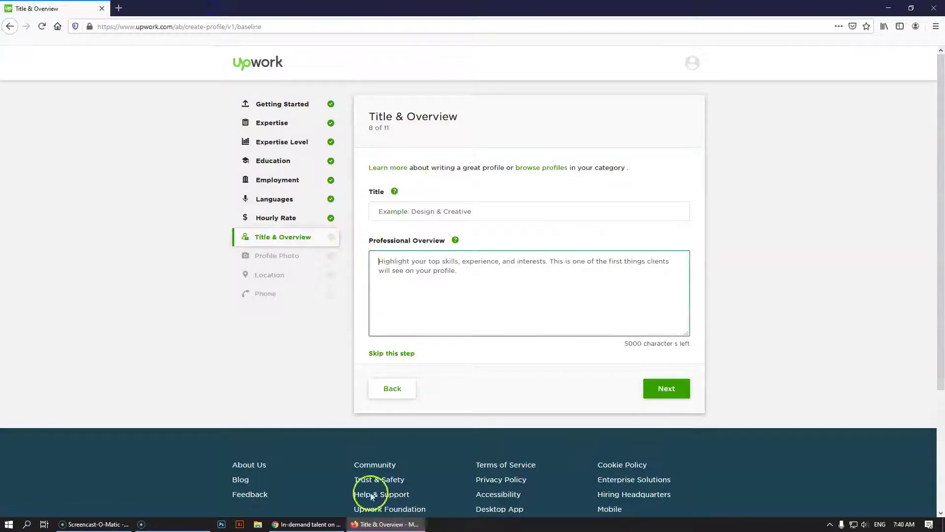
{"action": "left_click", "coordinate": [307, 524]}
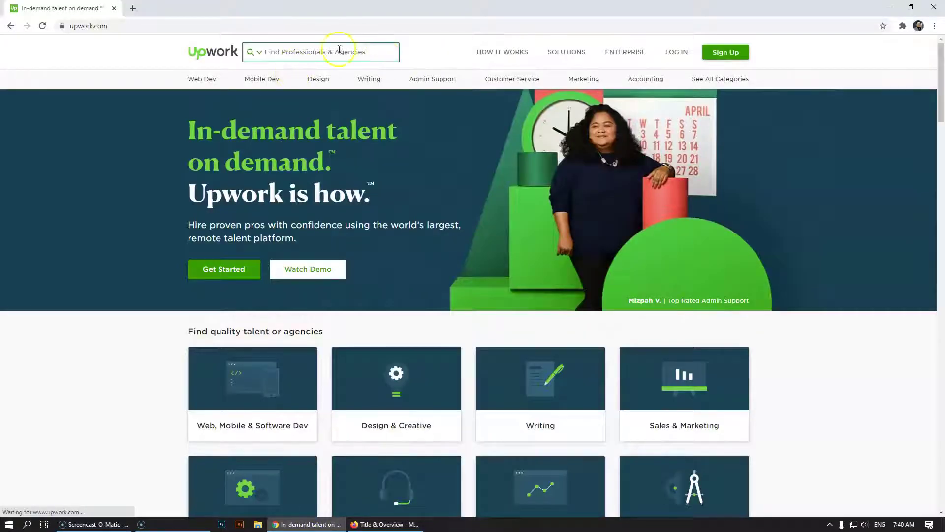
Search Upwork freelancers for 'graphic designer' using the suggested search term
{"action": "left_click", "coordinate": [312, 53]}
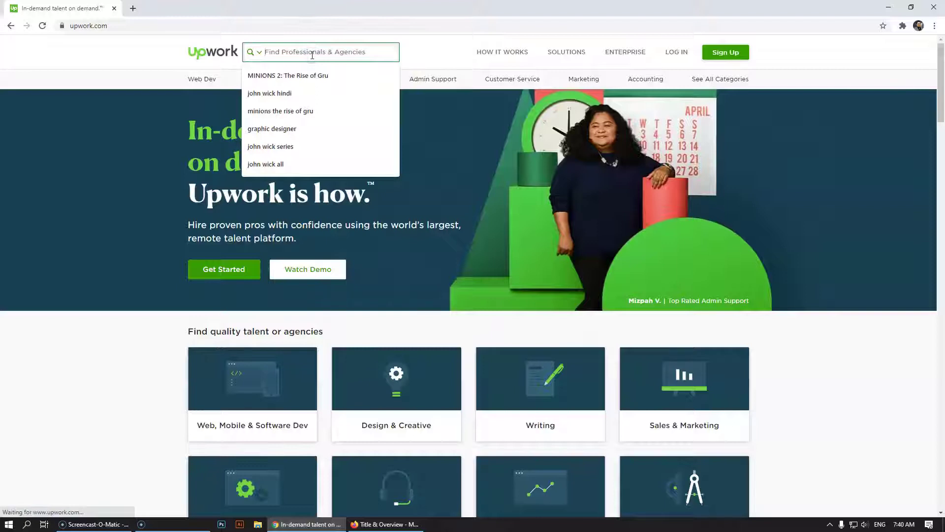
{"action": "type", "text": "gra"}
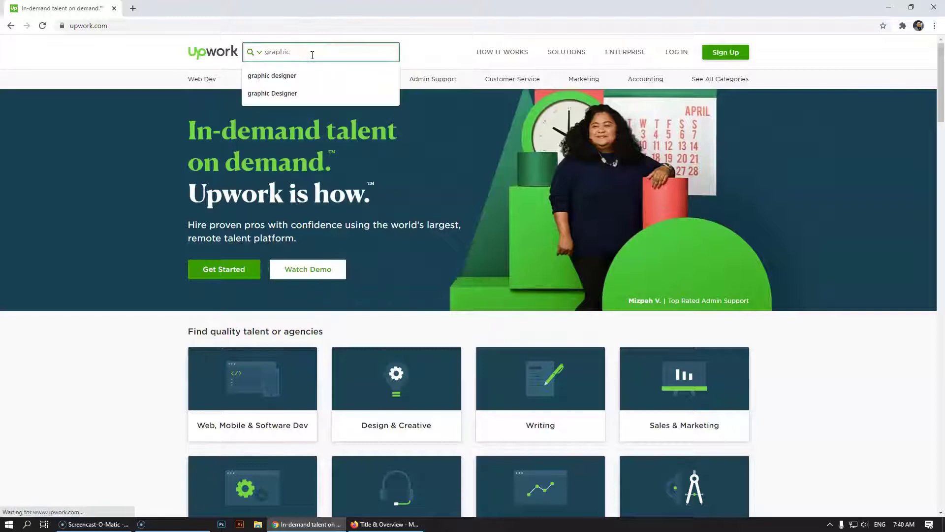
{"action": "type", "text": "phic"}
{"action": "left_click", "coordinate": [274, 76]}
{"action": "left_click", "coordinate": [340, 53]}
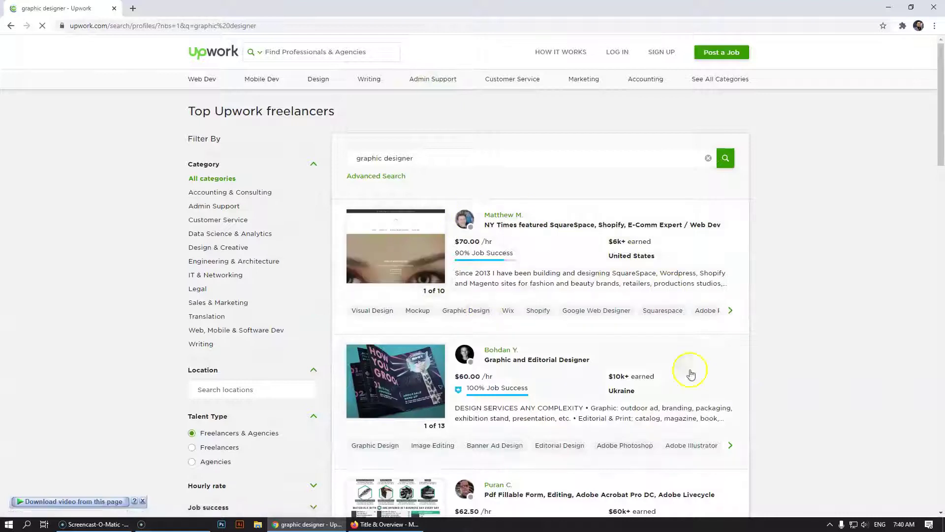
{"action": "scroll", "coordinate": [527, 306], "scroll_direction": "down", "scroll_amount": 2}
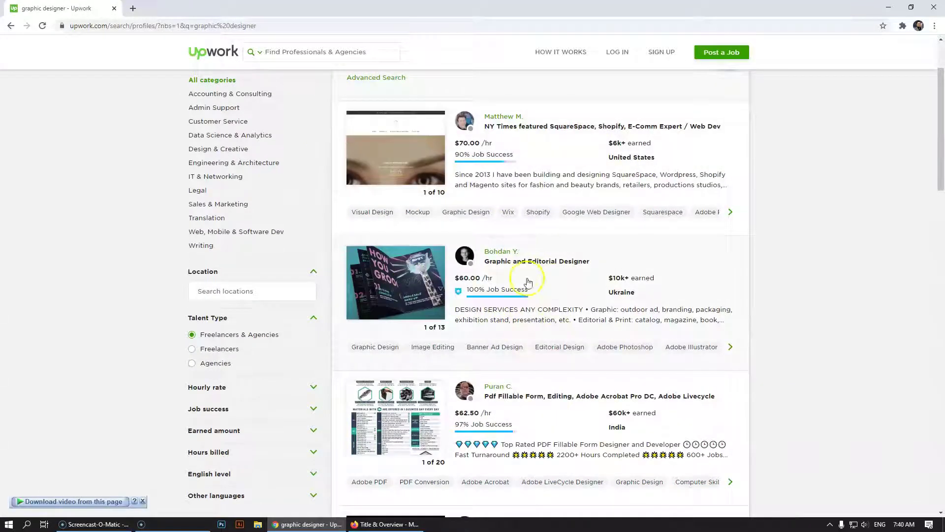
{"action": "scroll", "coordinate": [527, 280], "scroll_direction": "up", "scroll_amount": 2}
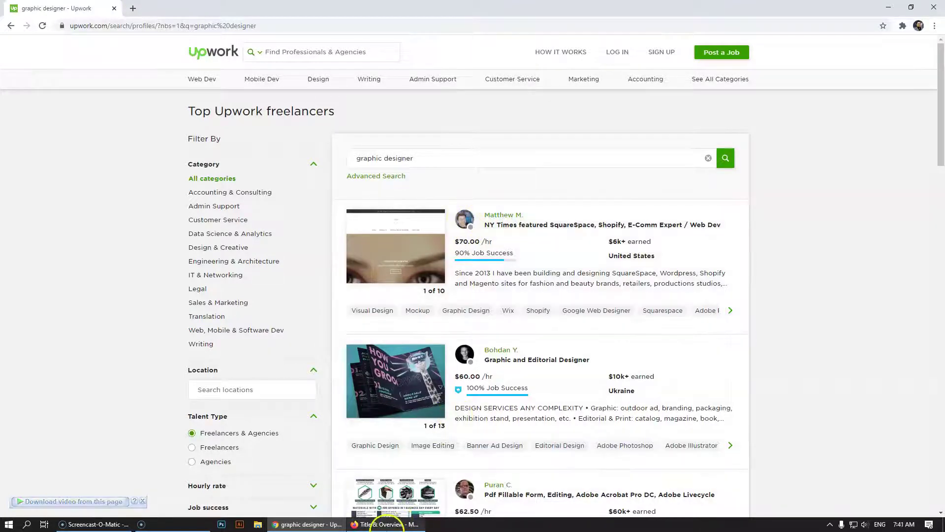
{"action": "left_click", "coordinate": [377, 523]}
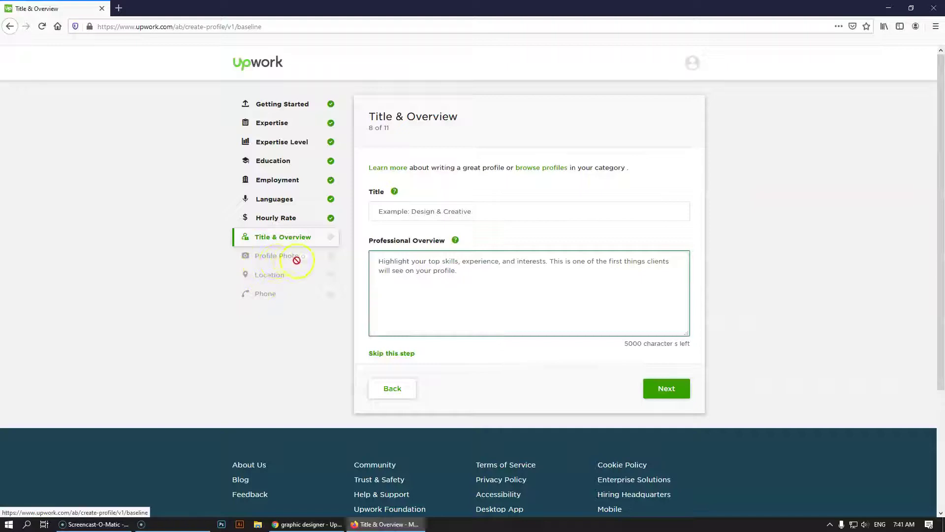
{"action": "left_click", "coordinate": [379, 524]}
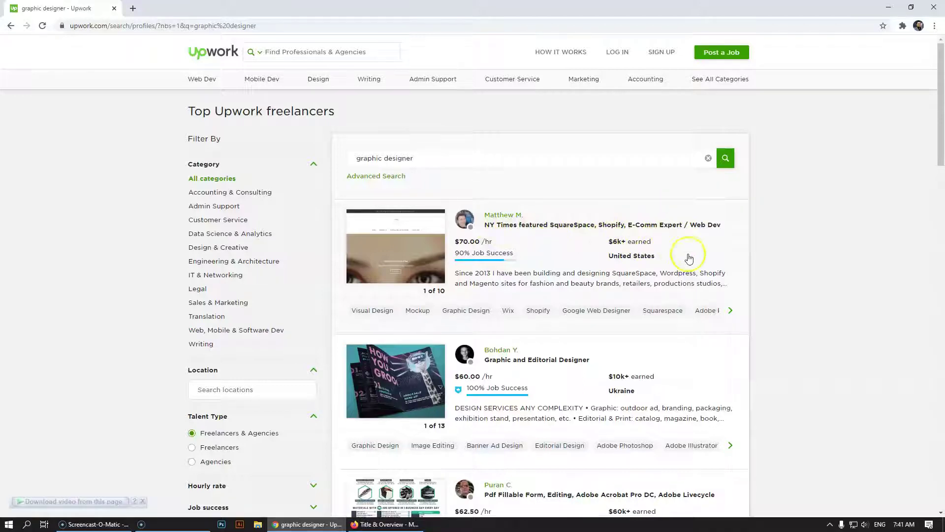
{"action": "scroll", "coordinate": [540, 298], "scroll_direction": "down", "scroll_amount": 2}
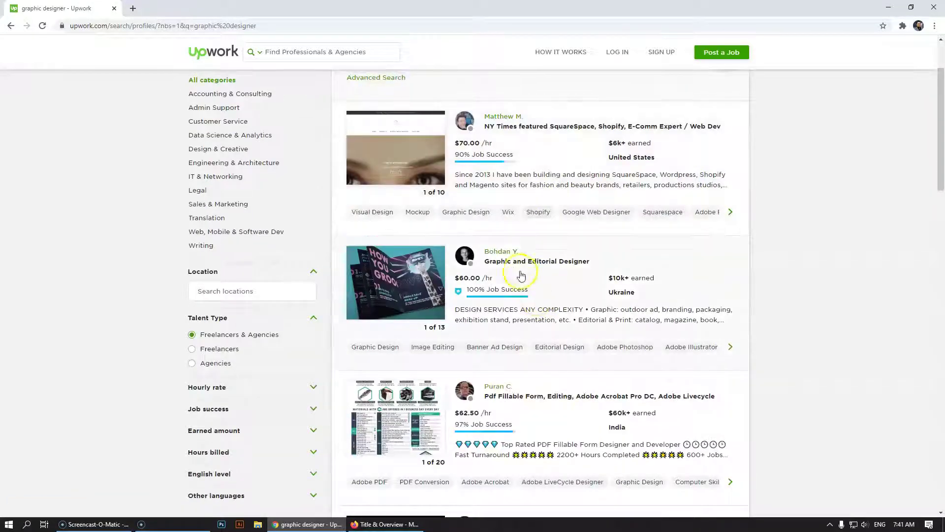
{"action": "scroll", "coordinate": [586, 269], "scroll_direction": "down", "scroll_amount": 2}
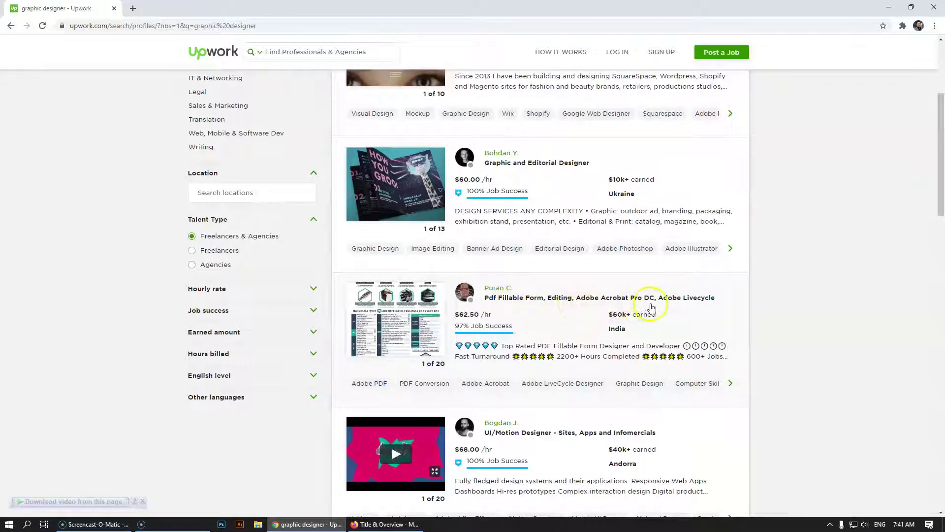
{"action": "scroll", "coordinate": [640, 314], "scroll_direction": "down", "scroll_amount": 2}
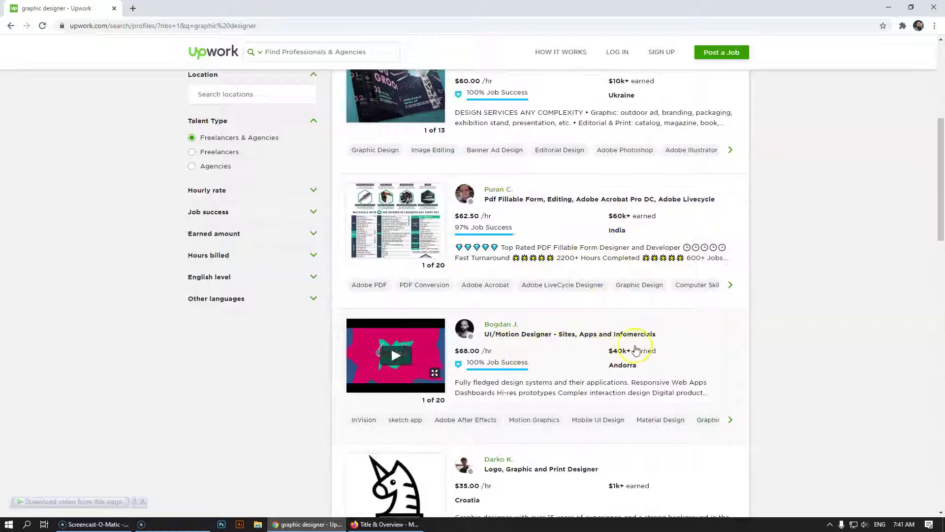
{"action": "scroll", "coordinate": [663, 346], "scroll_direction": "down", "scroll_amount": 1}
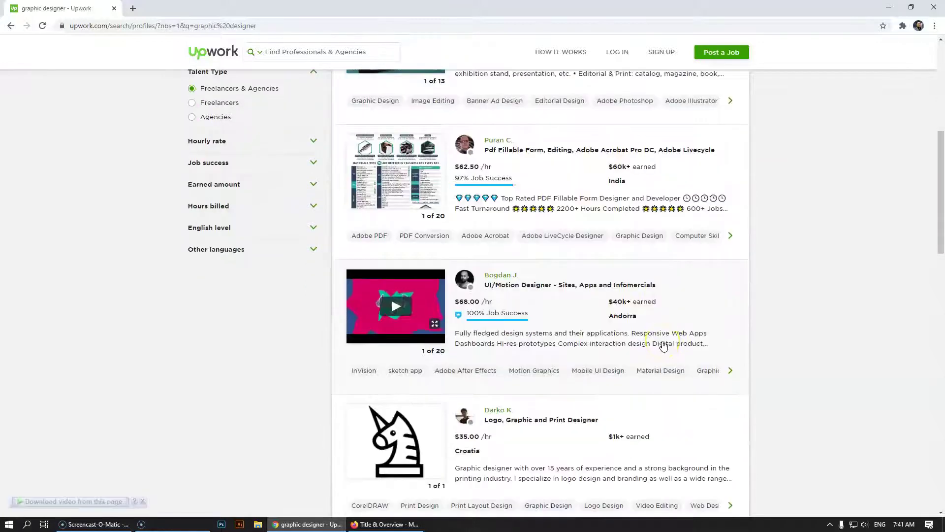
{"action": "scroll", "coordinate": [659, 346], "scroll_direction": "down", "scroll_amount": 3}
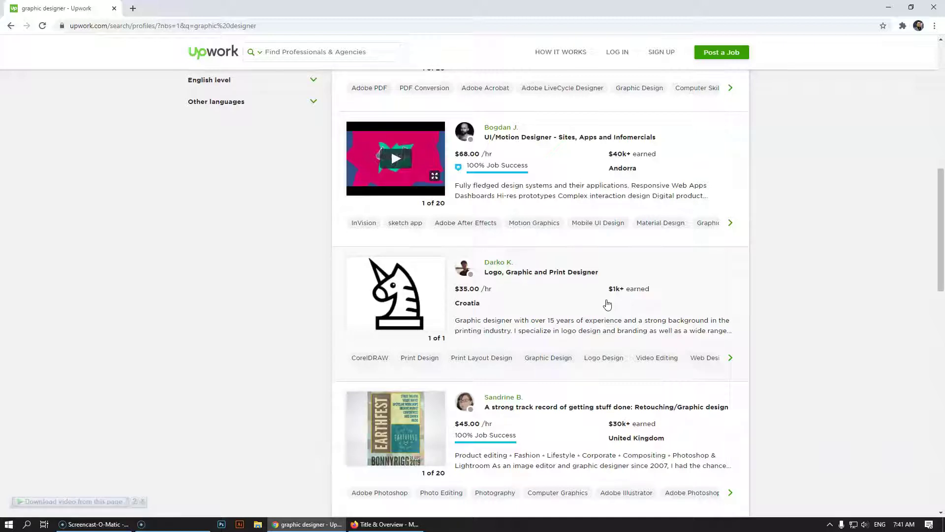
{"action": "scroll", "coordinate": [607, 306], "scroll_direction": "up", "scroll_amount": 15}
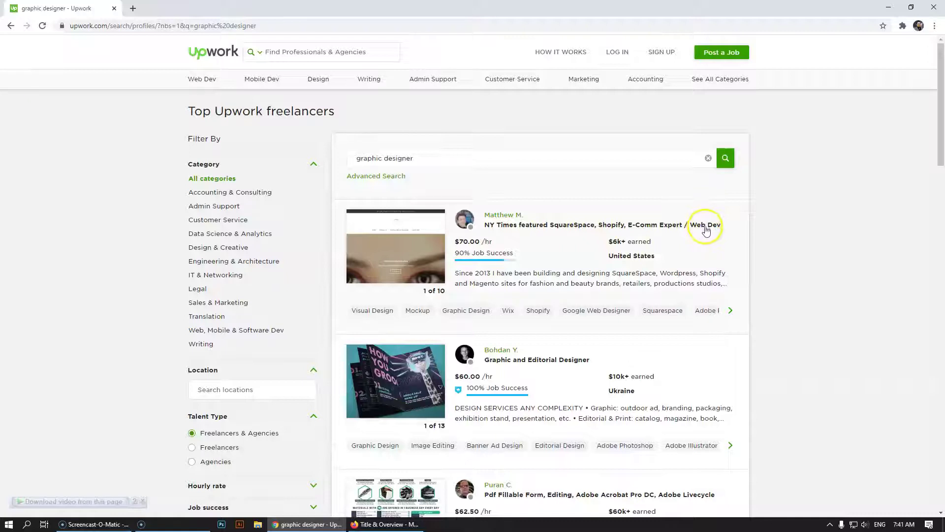
{"action": "left_click", "coordinate": [446, 154]}
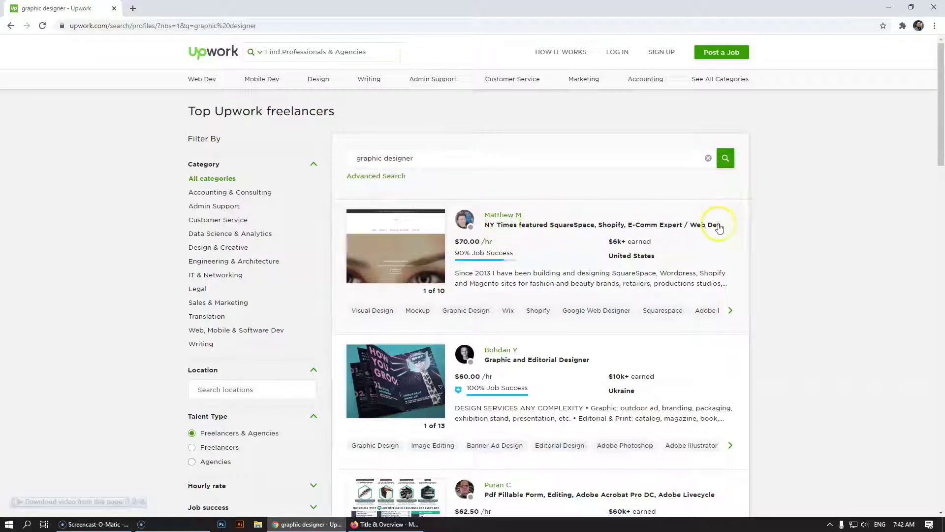
Open the first freelancer's profile, select its title, and go back to the freelancers list
{"action": "left_click", "coordinate": [539, 234]}
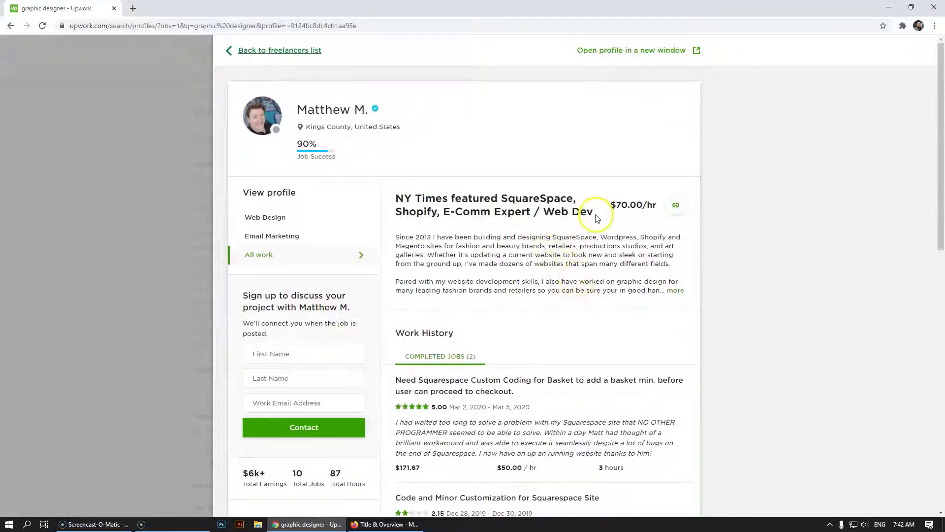
{"action": "left_click_drag", "start_coordinate": [594, 213], "coordinate": [390, 198]}
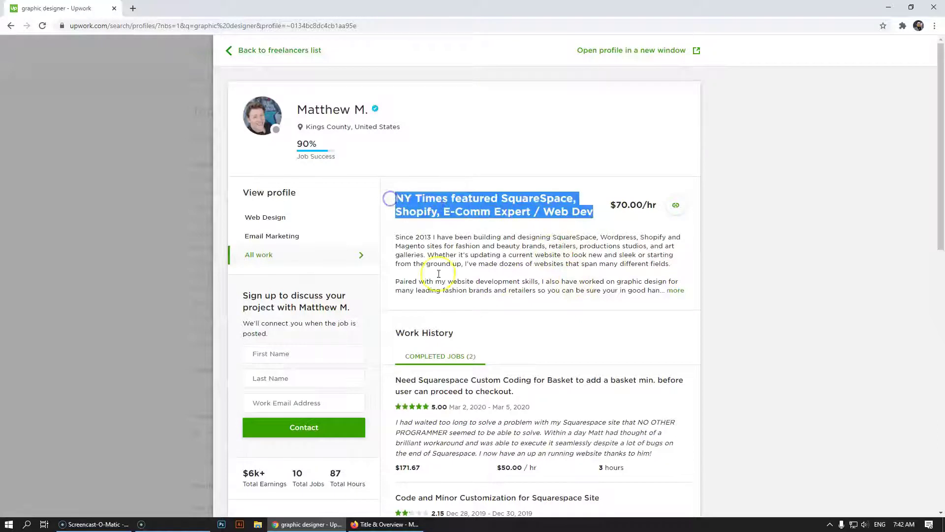
{"action": "left_click", "coordinate": [69, 206]}
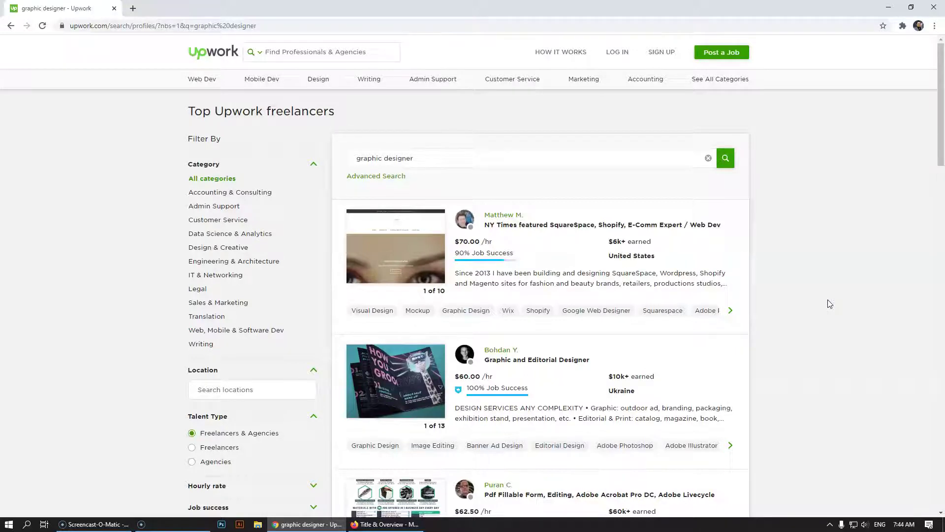
{"action": "scroll", "coordinate": [788, 308], "scroll_direction": "down", "scroll_amount": 1}
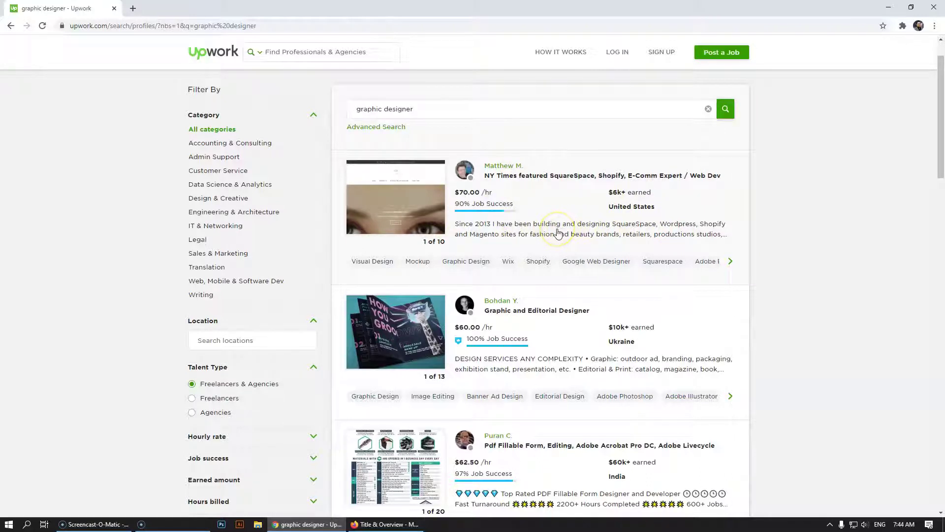
{"action": "scroll", "coordinate": [558, 232], "scroll_direction": "down", "scroll_amount": 1}
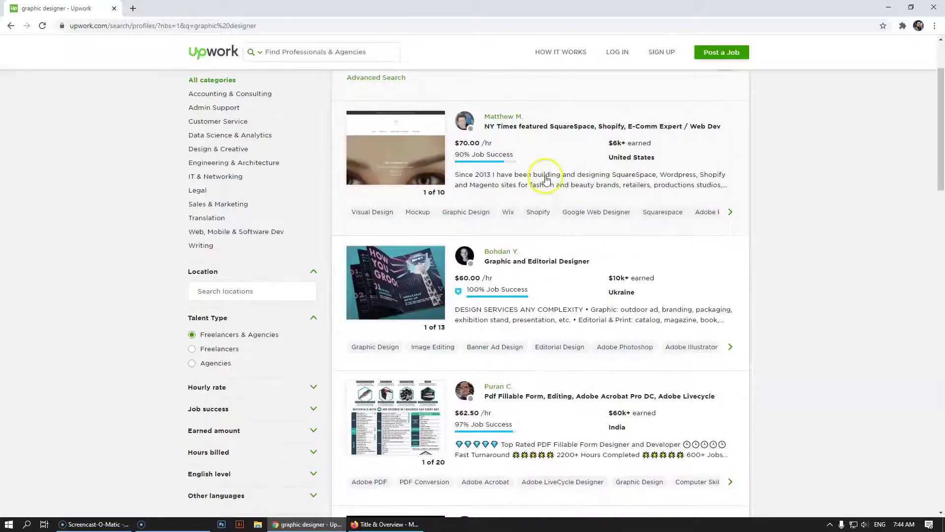
{"action": "scroll", "coordinate": [553, 322], "scroll_direction": "down", "scroll_amount": 1}
{"action": "scroll", "coordinate": [559, 319], "scroll_direction": "down", "scroll_amount": 2}
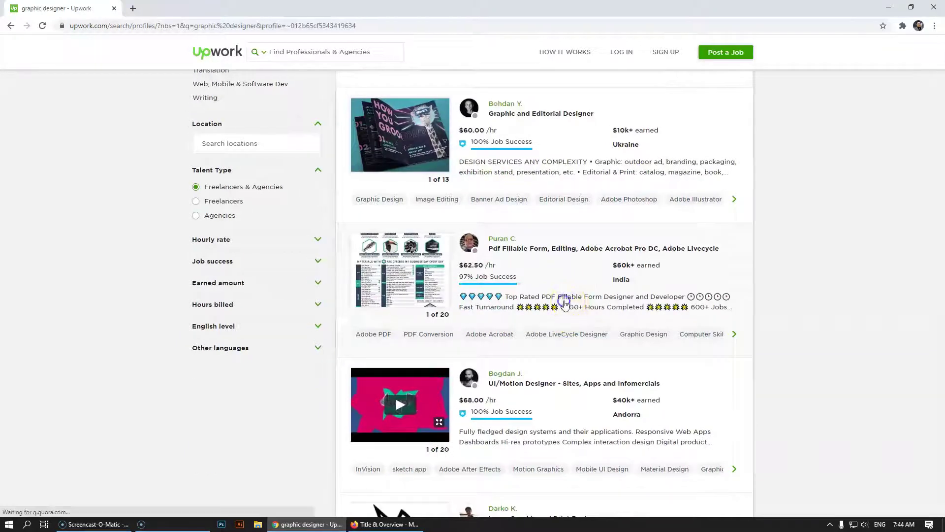
{"action": "left_click", "coordinate": [564, 304]}
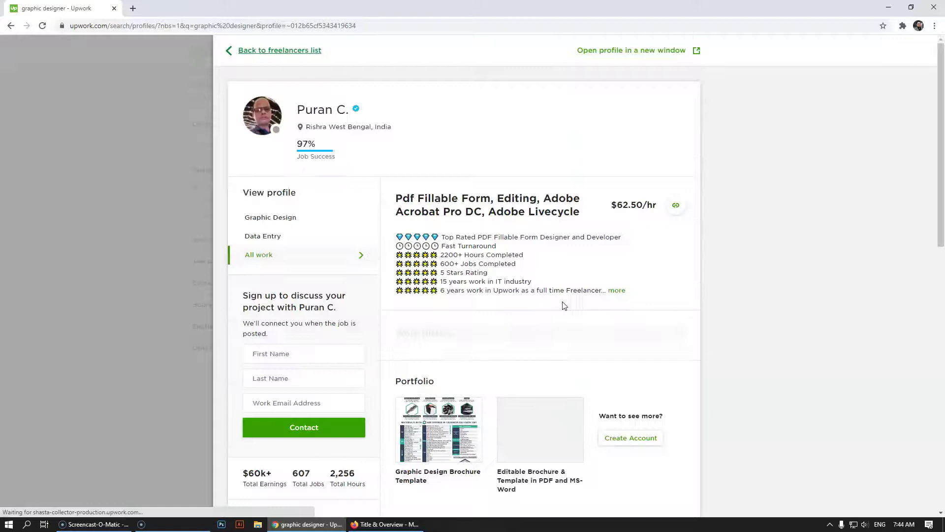
{"action": "left_click", "coordinate": [617, 290]}
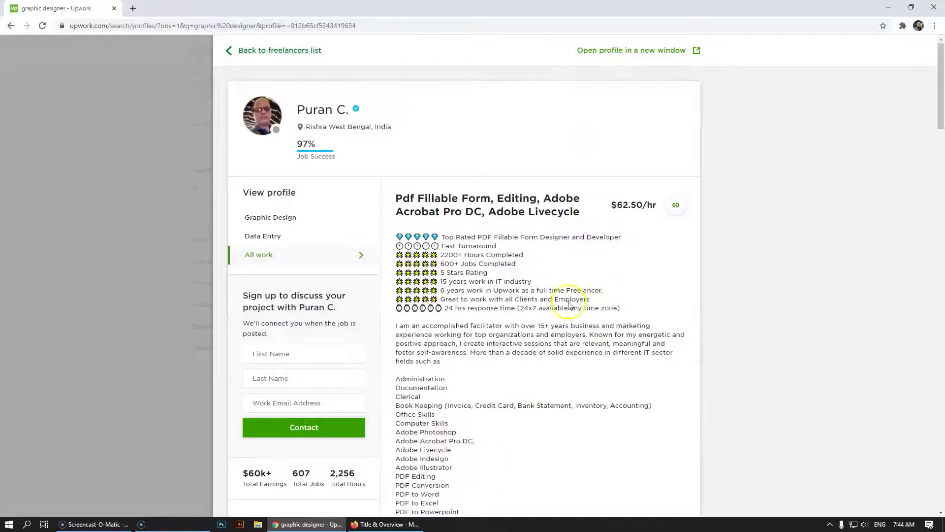
{"action": "scroll", "coordinate": [412, 239], "scroll_direction": "down", "scroll_amount": 10}
{"action": "scroll", "coordinate": [412, 239], "scroll_direction": "up", "scroll_amount": 8}
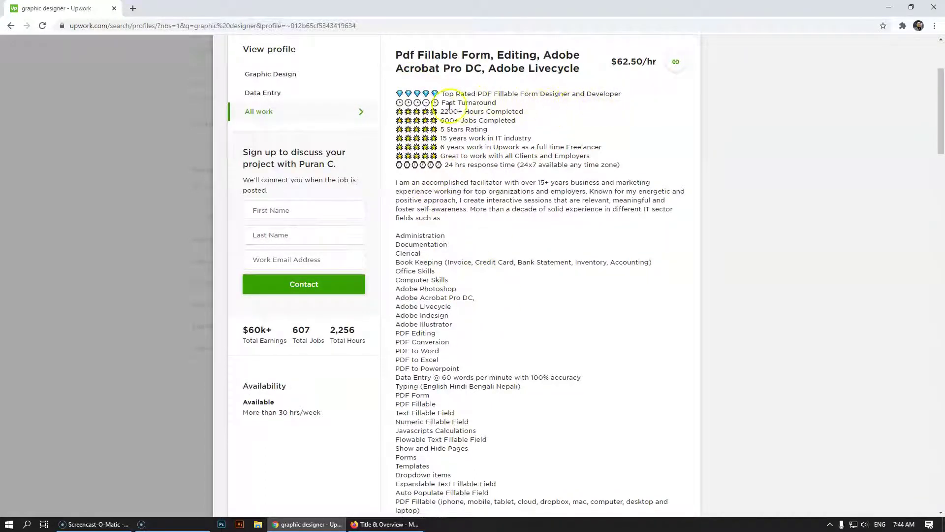
{"action": "left_click", "coordinate": [96, 185]}
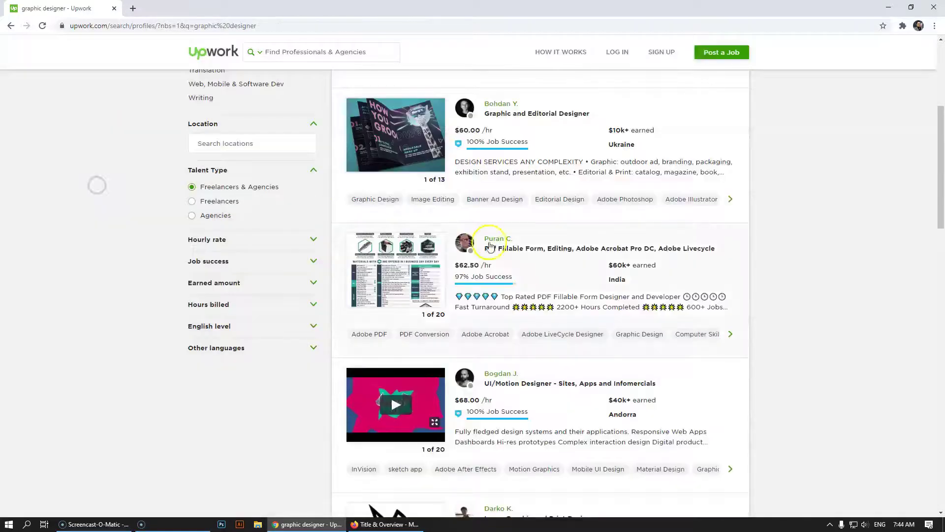
{"action": "scroll", "coordinate": [600, 299], "scroll_direction": "down", "scroll_amount": 3}
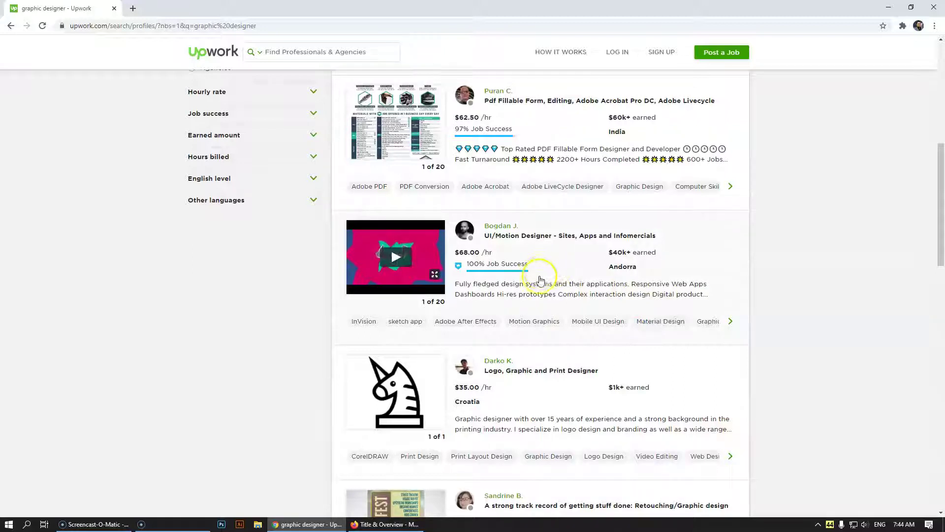
{"action": "scroll", "coordinate": [512, 257], "scroll_direction": "up", "scroll_amount": 4}
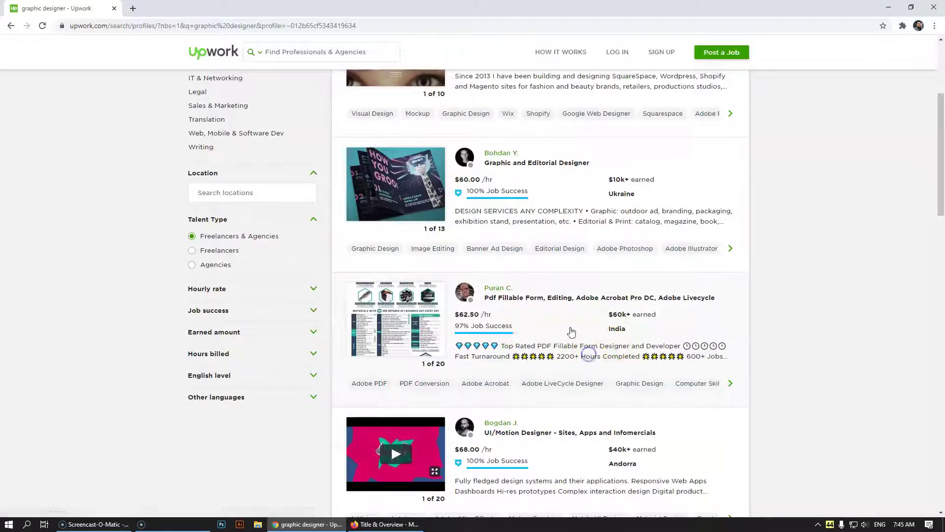
{"action": "left_click", "coordinate": [555, 249]}
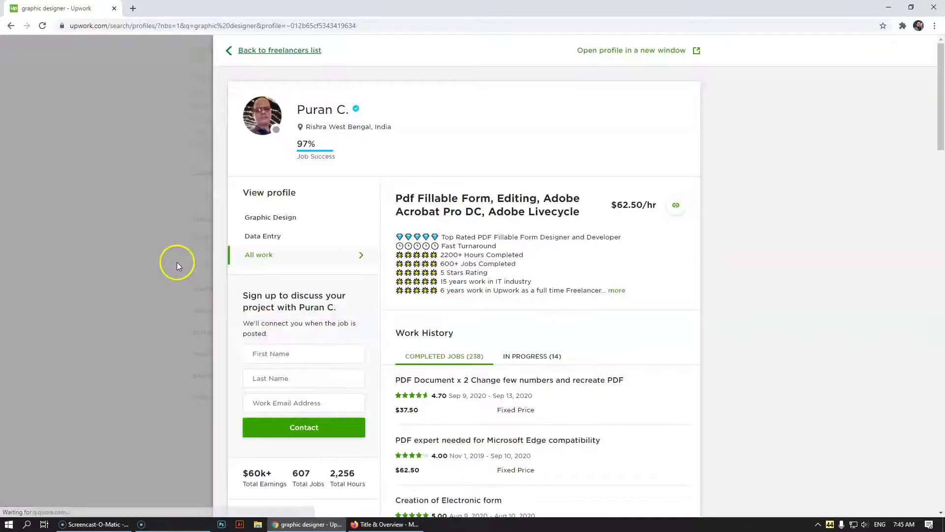
{"action": "left_click", "coordinate": [61, 241]}
{"action": "left_click", "coordinate": [436, 232]}
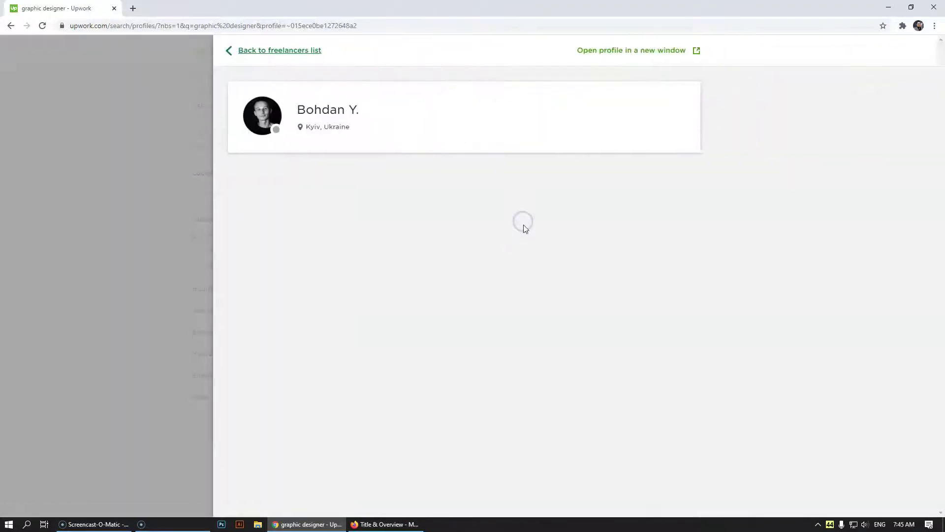
{"action": "left_click", "coordinate": [545, 283]}
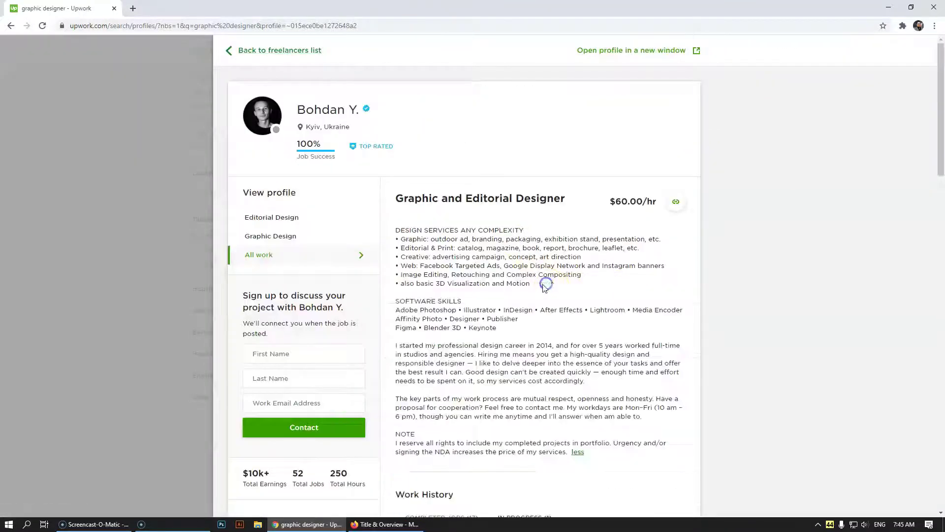
{"action": "scroll", "coordinate": [494, 318], "scroll_direction": "down", "scroll_amount": 2}
{"action": "scroll", "coordinate": [495, 317], "scroll_direction": "up", "scroll_amount": 2}
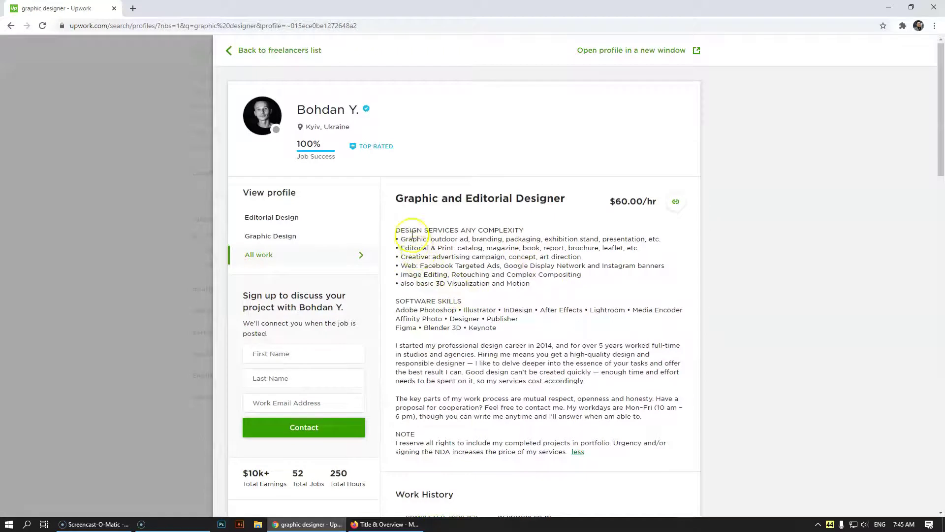
{"action": "left_click", "coordinate": [26, 214]}
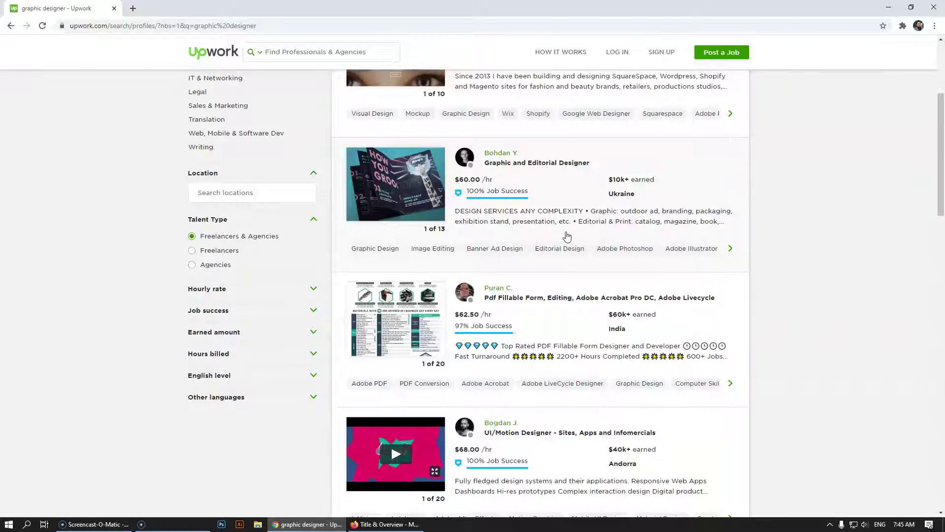
{"action": "left_click", "coordinate": [566, 234]}
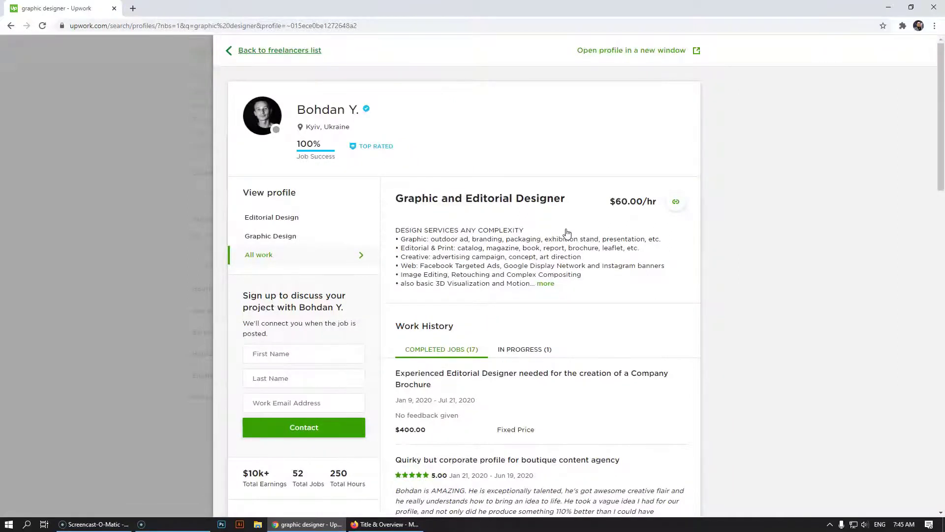
{"action": "scroll", "coordinate": [566, 233], "scroll_direction": "down", "scroll_amount": 20}
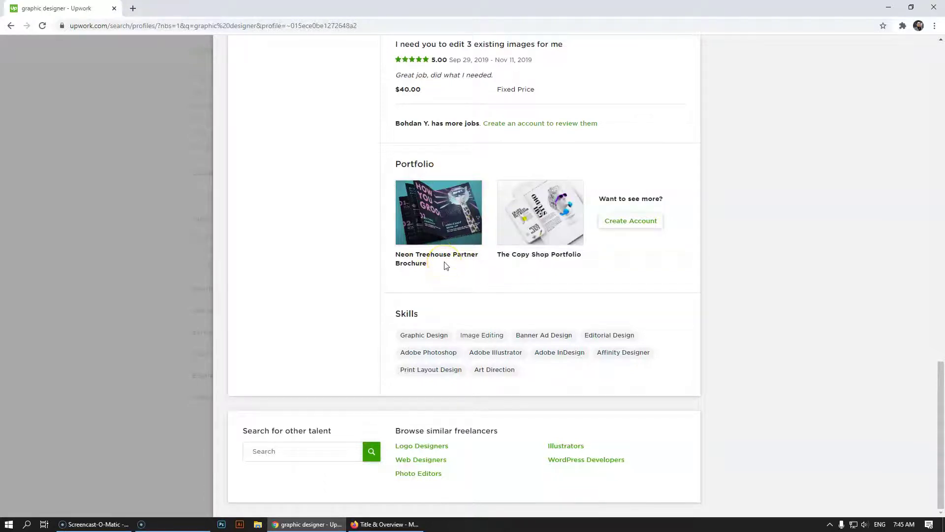
{"action": "left_click", "coordinate": [61, 188]}
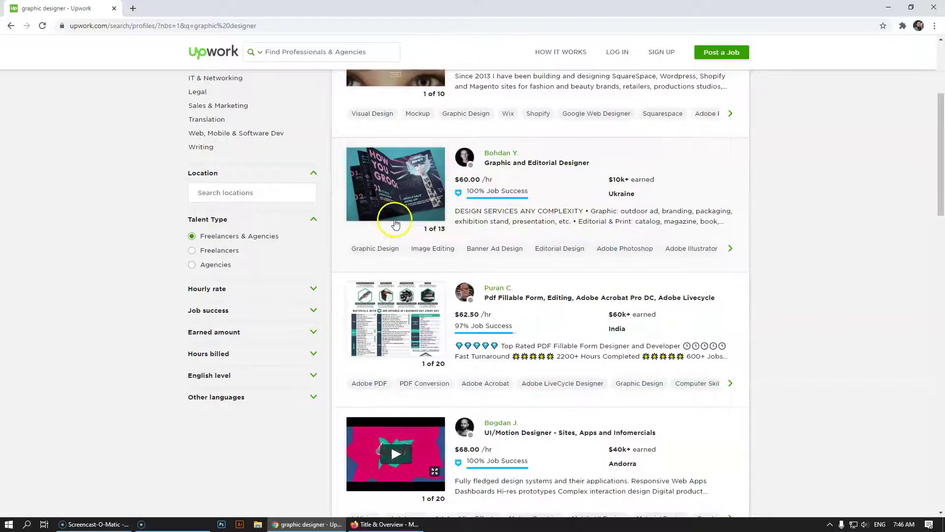
{"action": "scroll", "coordinate": [397, 226], "scroll_direction": "up", "scroll_amount": 3}
{"action": "scroll", "coordinate": [409, 241], "scroll_direction": "down", "scroll_amount": 2}
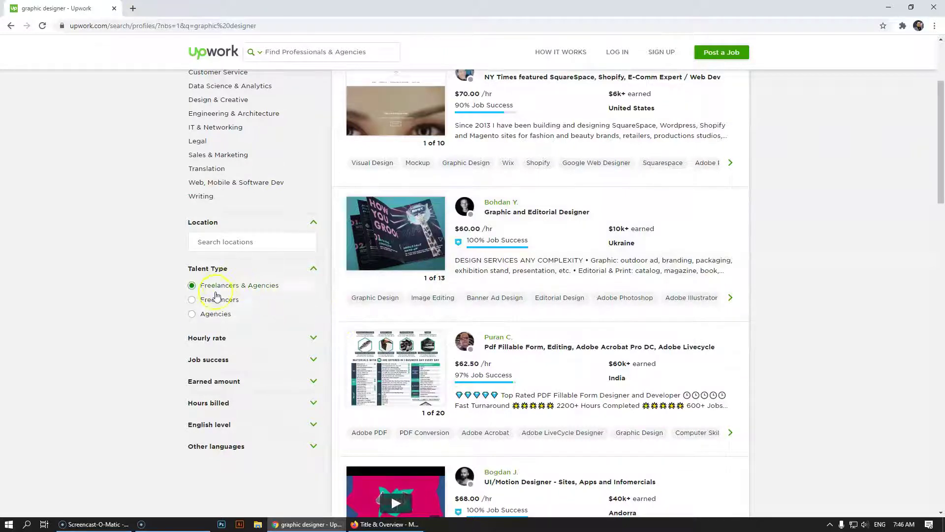
Filter to individual freelancers with 90%+ Job Success, $10k+ earned, and the Design & Creative category
{"action": "left_click", "coordinate": [192, 301]}
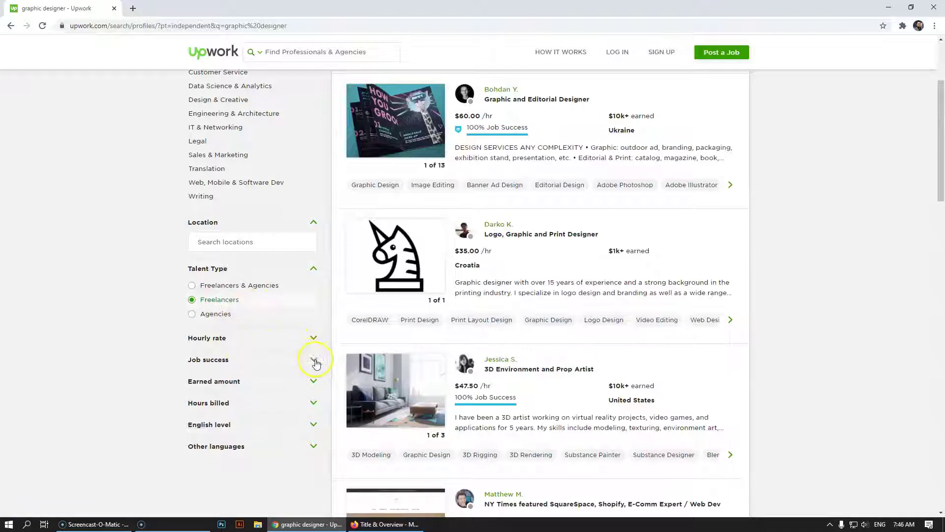
{"action": "left_click", "coordinate": [316, 363]}
{"action": "left_click", "coordinate": [193, 404]}
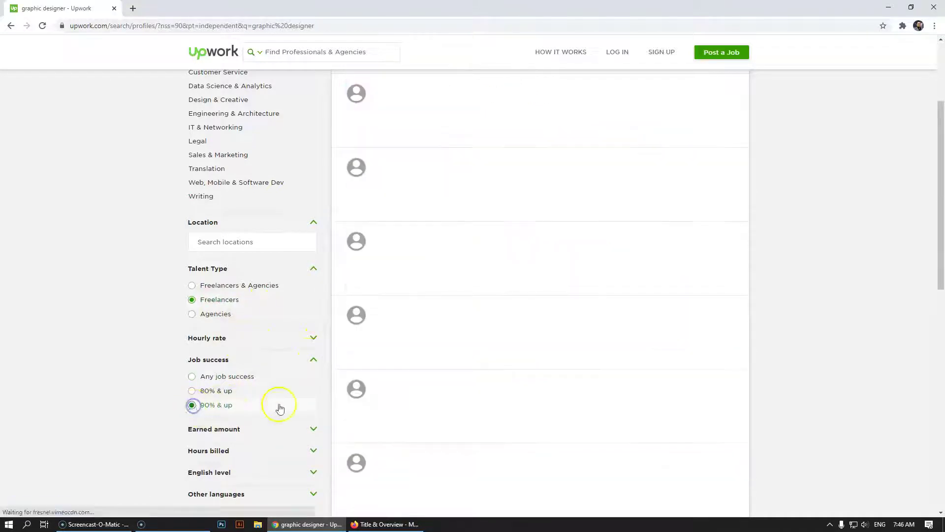
{"action": "scroll", "coordinate": [325, 404], "scroll_direction": "down", "scroll_amount": 2}
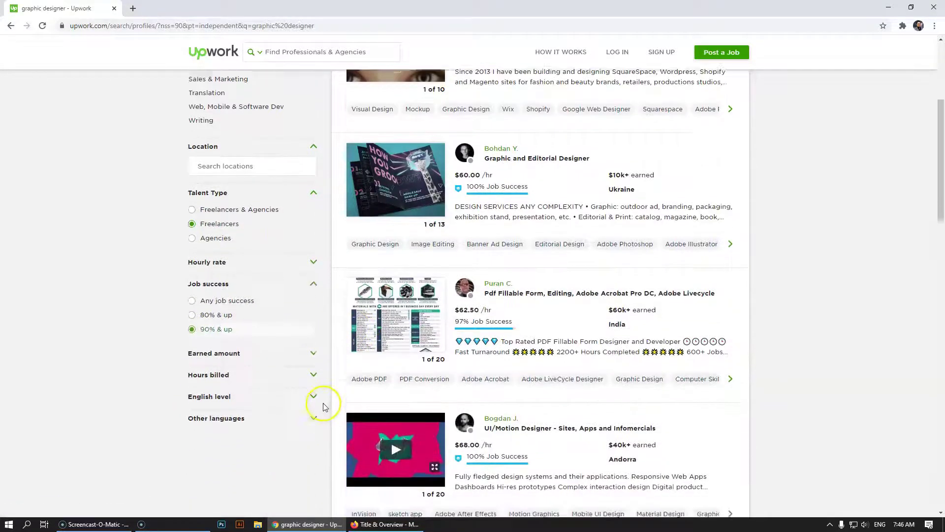
{"action": "left_click", "coordinate": [314, 330]}
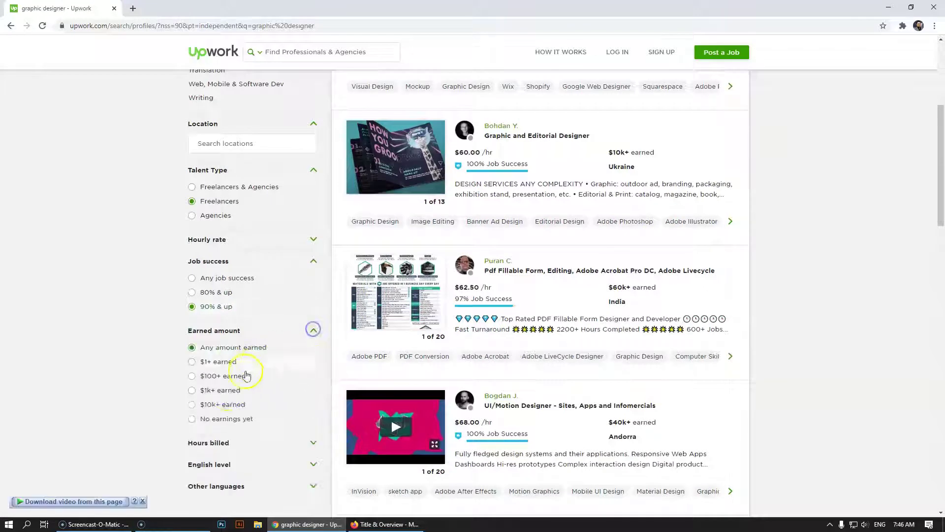
{"action": "left_click", "coordinate": [206, 405]}
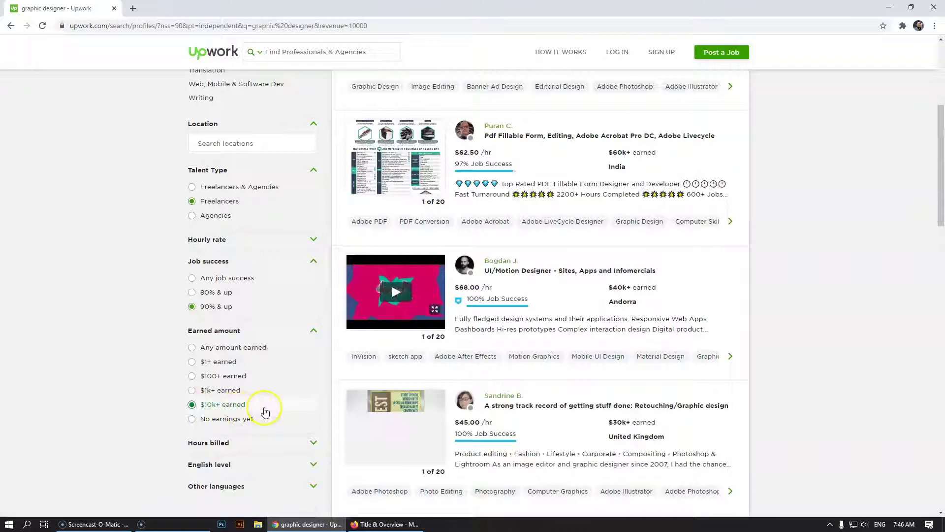
{"action": "scroll", "coordinate": [265, 412], "scroll_direction": "down", "scroll_amount": 2}
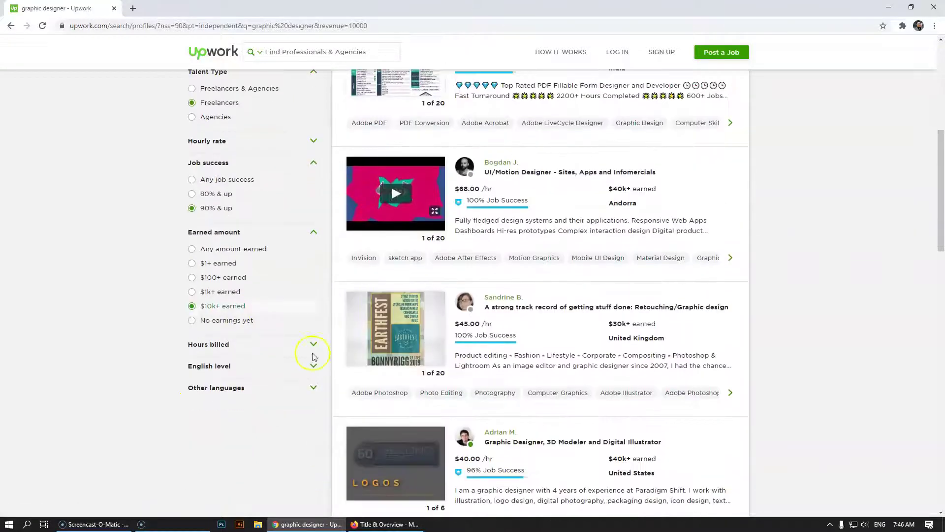
{"action": "scroll", "coordinate": [280, 432], "scroll_direction": "up", "scroll_amount": 7}
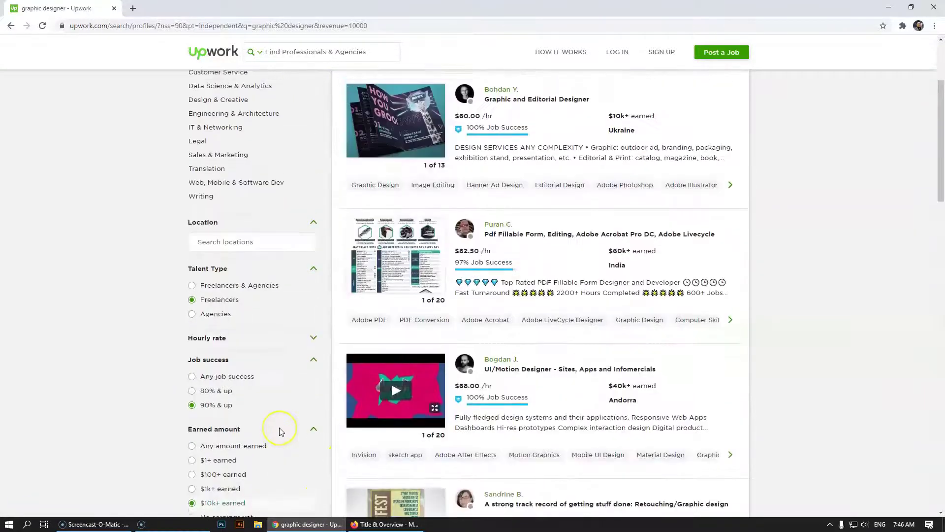
{"action": "scroll", "coordinate": [280, 434], "scroll_direction": "down", "scroll_amount": 3}
{"action": "scroll", "coordinate": [243, 432], "scroll_direction": "up", "scroll_amount": 3}
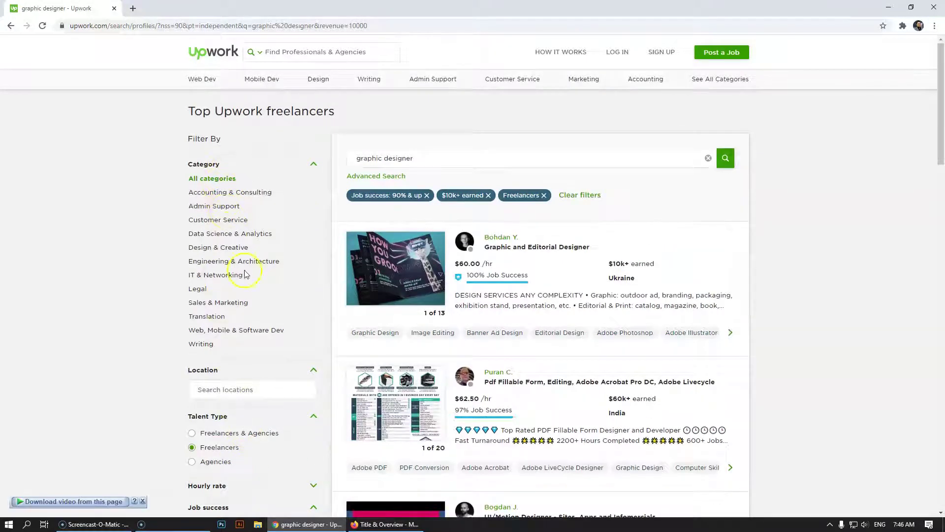
{"action": "left_click", "coordinate": [229, 248]}
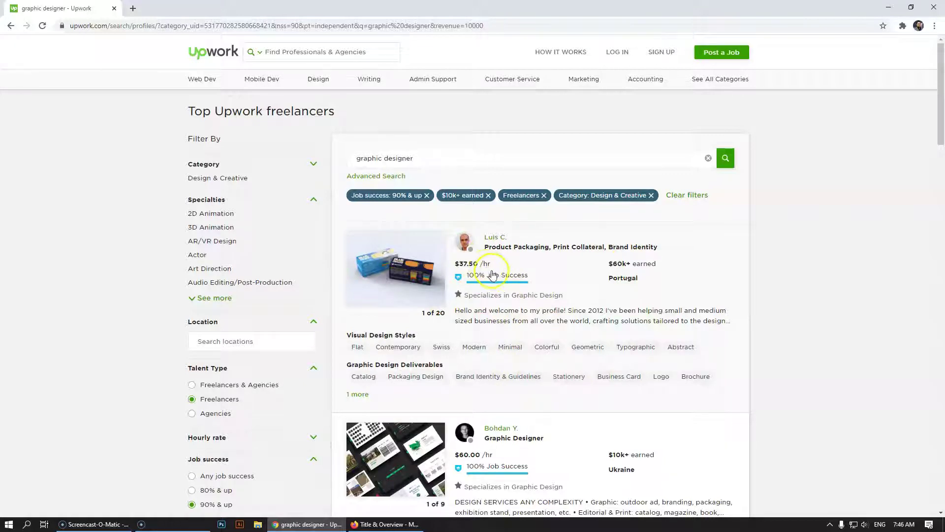
Scroll through the Design & Creative graphic designer profiles to compare packaging, branding and print designers
{"action": "scroll", "coordinate": [492, 275], "scroll_direction": "down", "scroll_amount": 2}
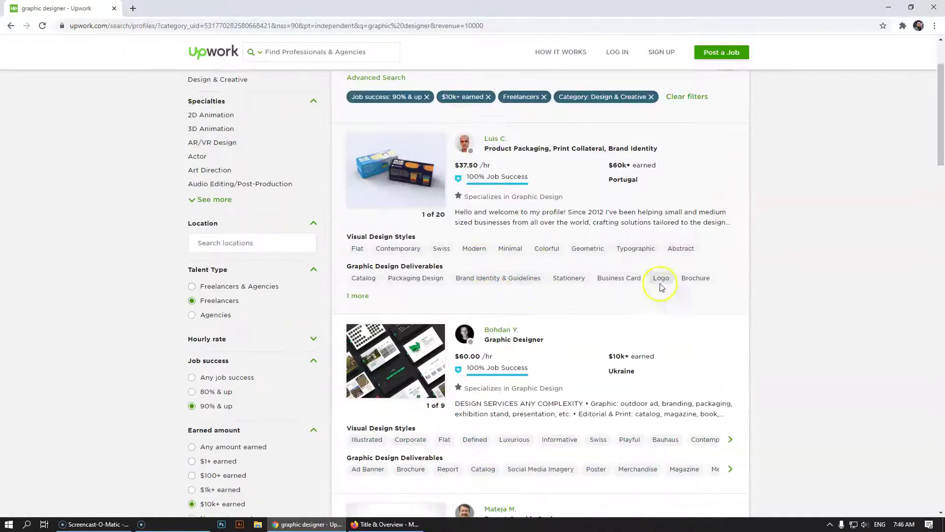
{"action": "scroll", "coordinate": [536, 237], "scroll_direction": "down", "scroll_amount": 3}
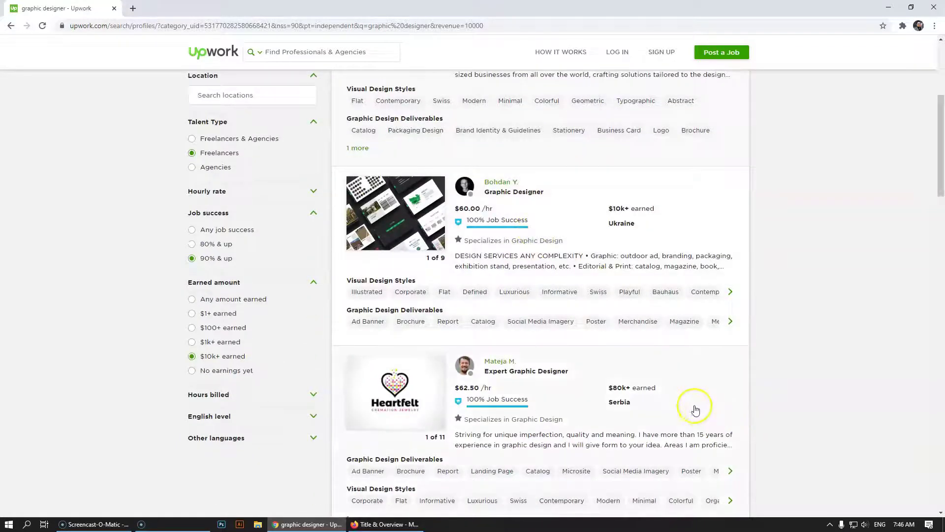
{"action": "scroll", "coordinate": [685, 405], "scroll_direction": "down", "scroll_amount": 1}
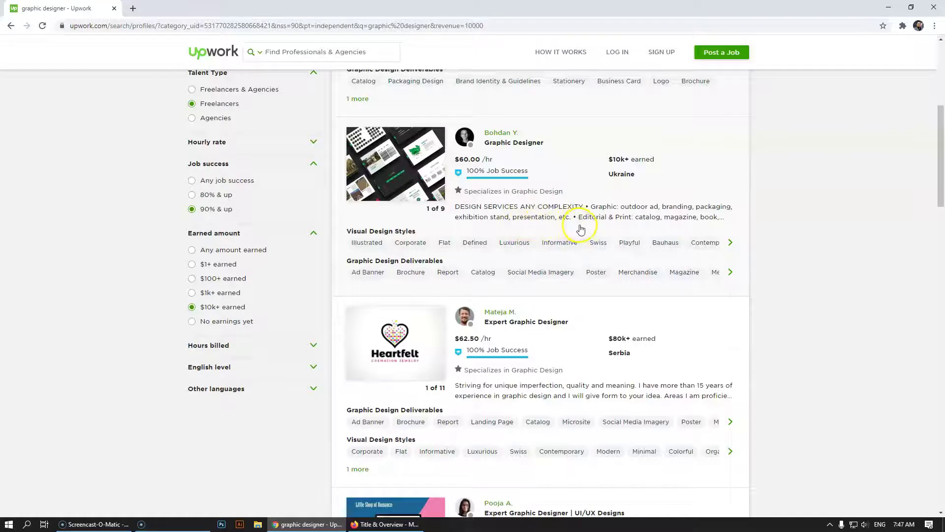
{"action": "scroll", "coordinate": [606, 233], "scroll_direction": "up", "scroll_amount": 4}
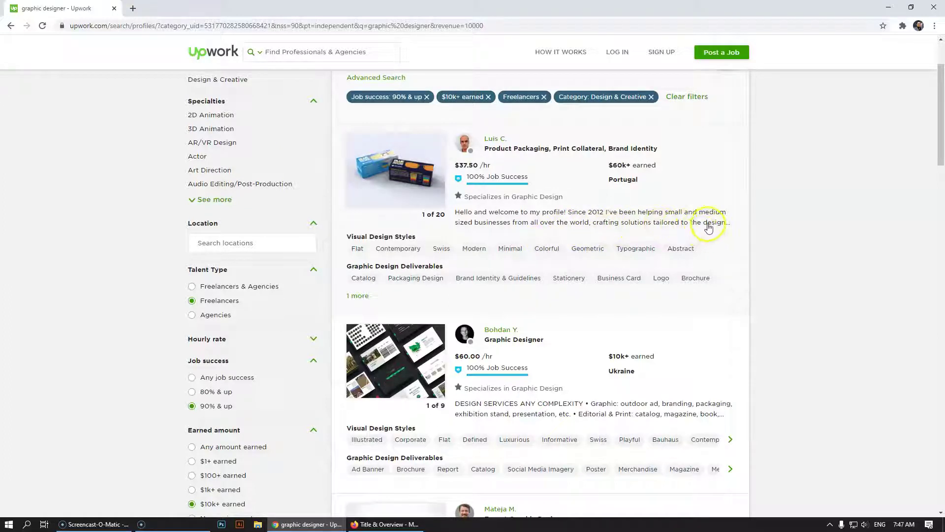
{"action": "scroll", "coordinate": [542, 311], "scroll_direction": "down", "scroll_amount": 18}
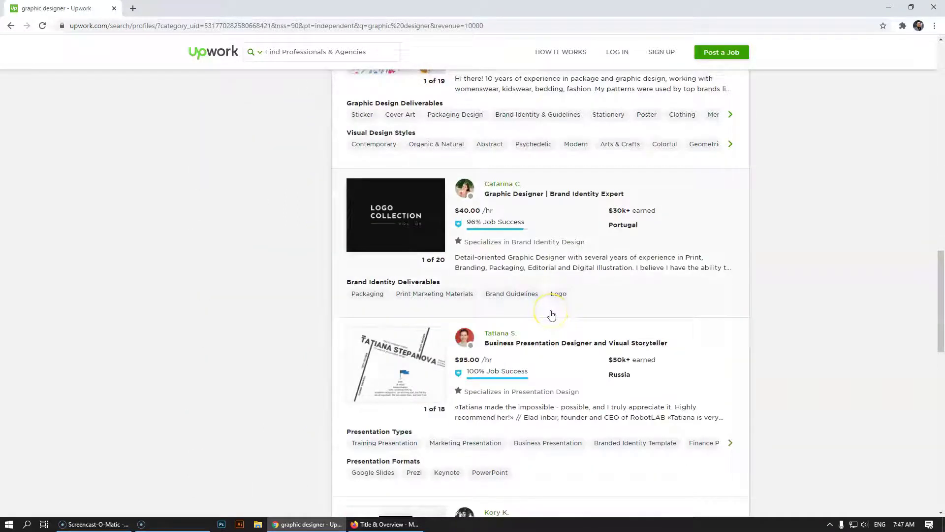
{"action": "scroll", "coordinate": [552, 315], "scroll_direction": "up", "scroll_amount": 1}
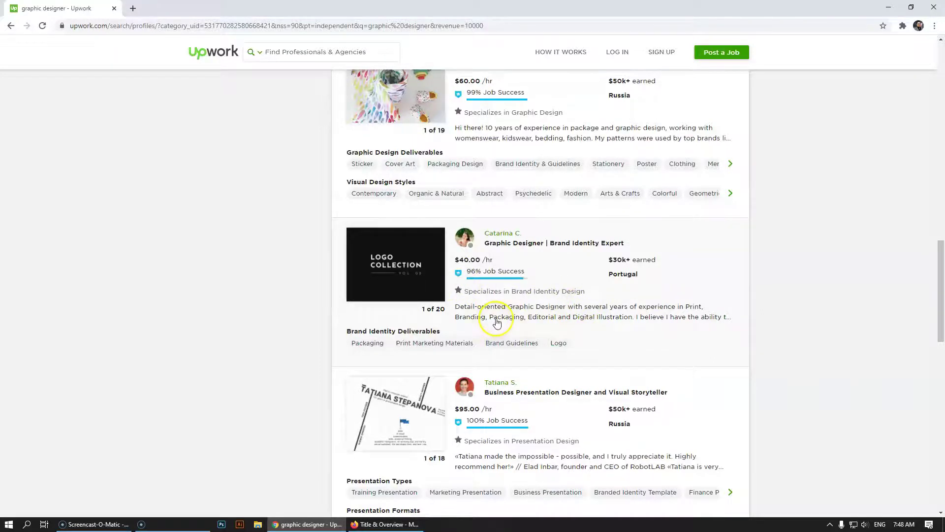
{"action": "scroll", "coordinate": [496, 322], "scroll_direction": "up", "scroll_amount": 1}
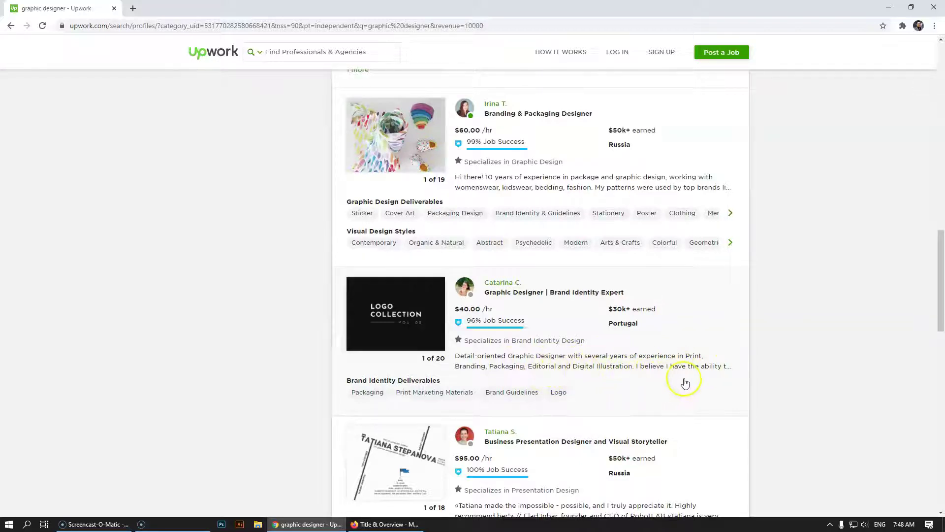
{"action": "scroll", "coordinate": [655, 382], "scroll_direction": "up", "scroll_amount": 15}
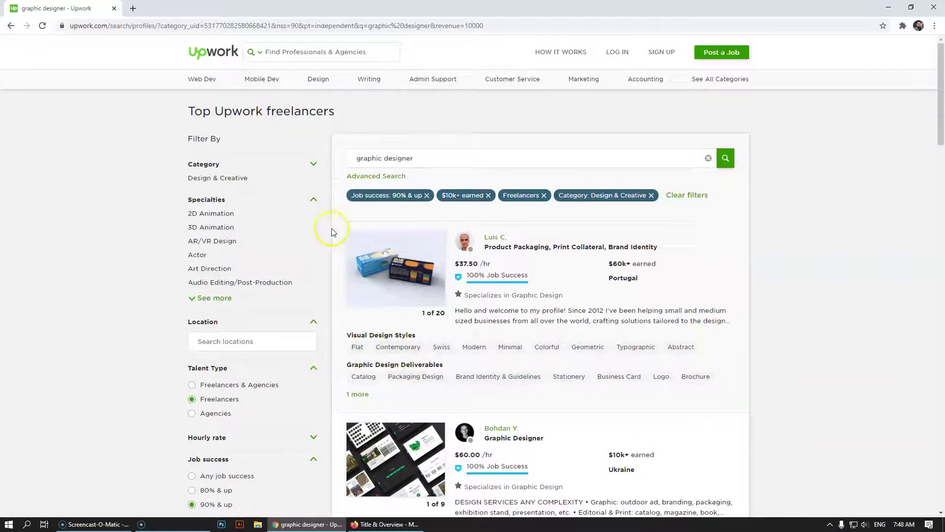
Switch the Category filter to Web, Mobile & Software Dev and scroll the resulting profiles
{"action": "left_click", "coordinate": [314, 165]}
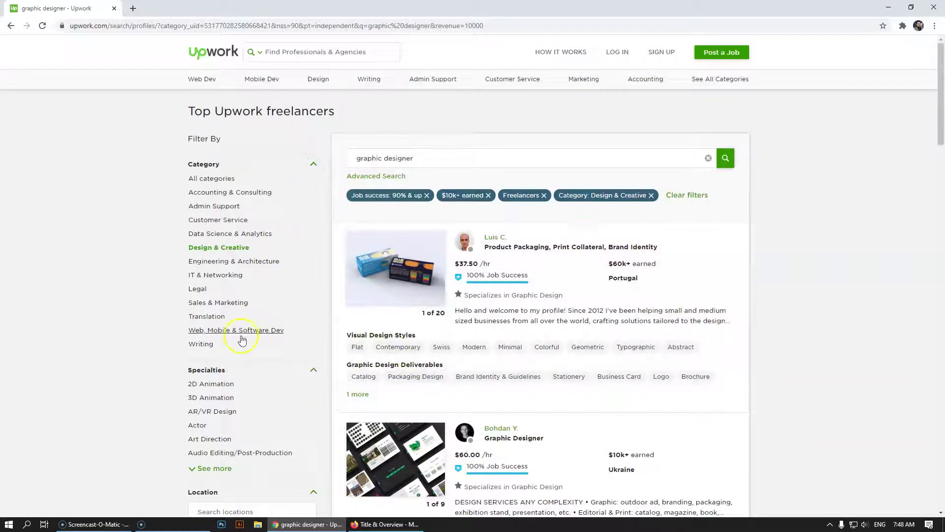
{"action": "left_click", "coordinate": [227, 334]}
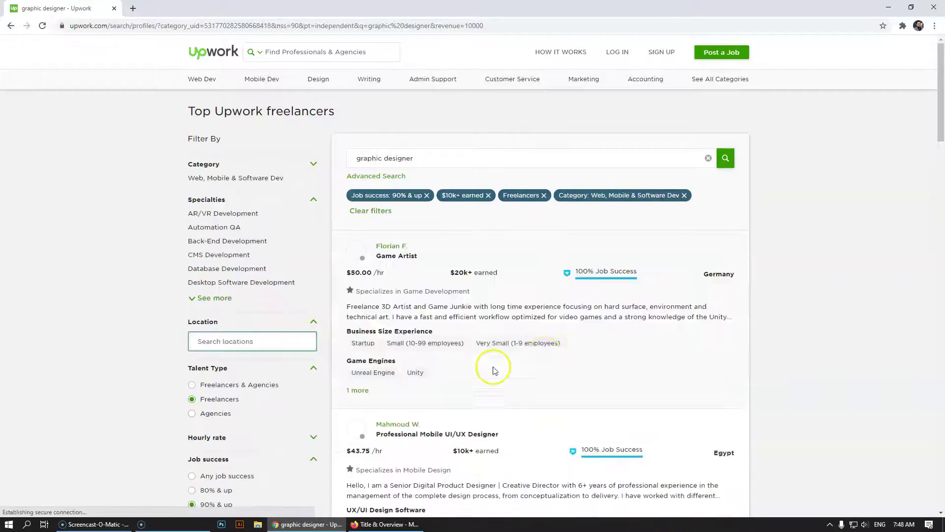
{"action": "scroll", "coordinate": [629, 324], "scroll_direction": "down", "scroll_amount": 3}
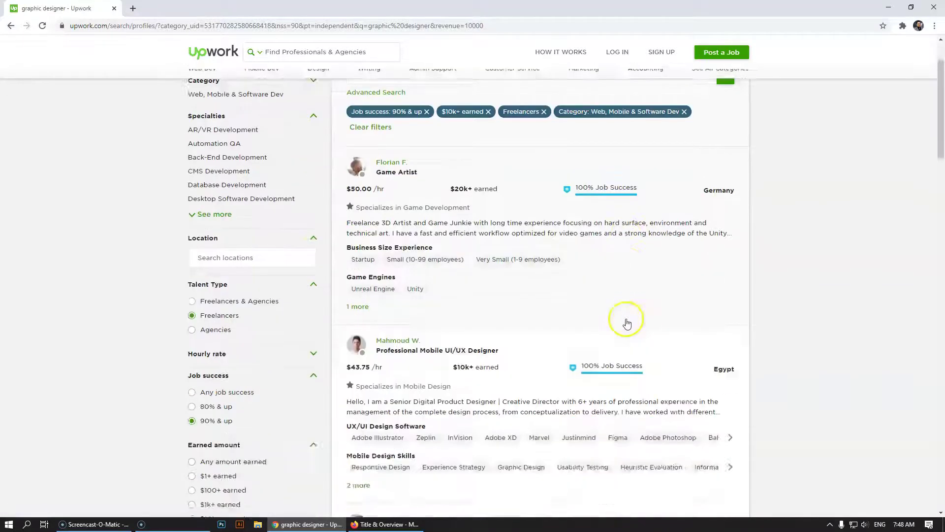
{"action": "scroll", "coordinate": [547, 331], "scroll_direction": "down", "scroll_amount": 3}
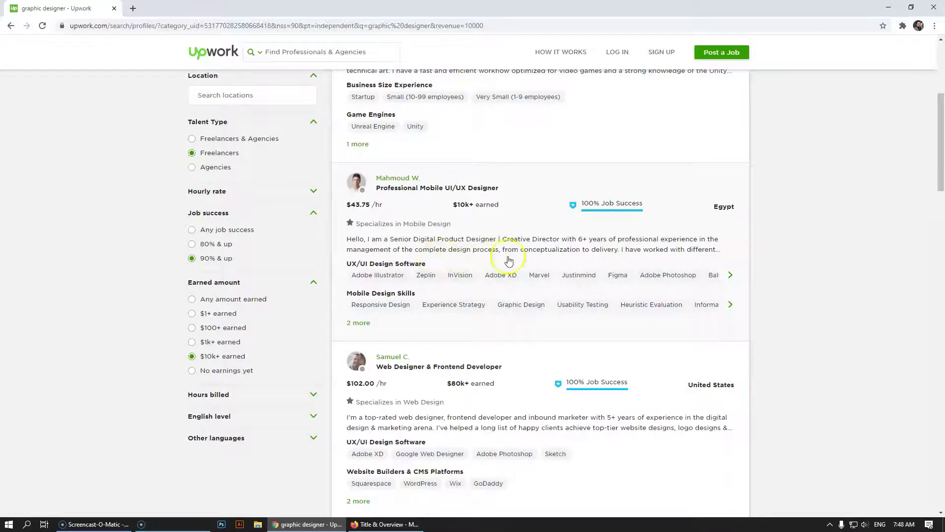
{"action": "scroll", "coordinate": [594, 308], "scroll_direction": "down", "scroll_amount": 2}
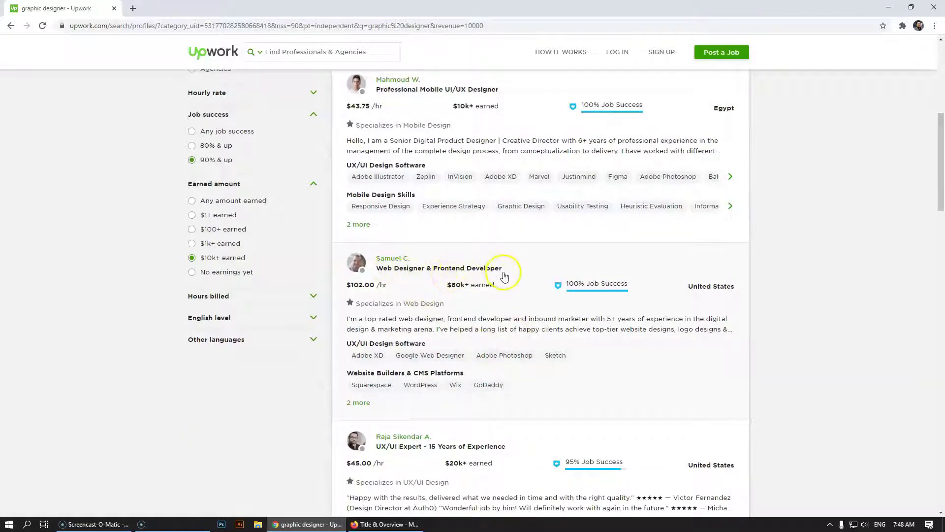
{"action": "scroll", "coordinate": [506, 278], "scroll_direction": "down", "scroll_amount": 1}
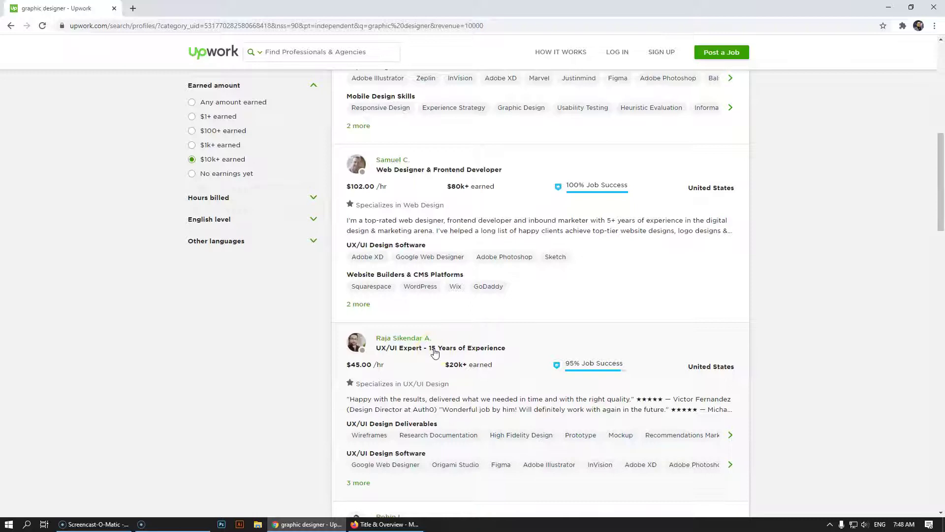
{"action": "scroll", "coordinate": [435, 352], "scroll_direction": "down", "scroll_amount": 2}
Inspect the job history behind a freelancer's $20k+ earned figure
{"action": "left_click", "coordinate": [453, 268]}
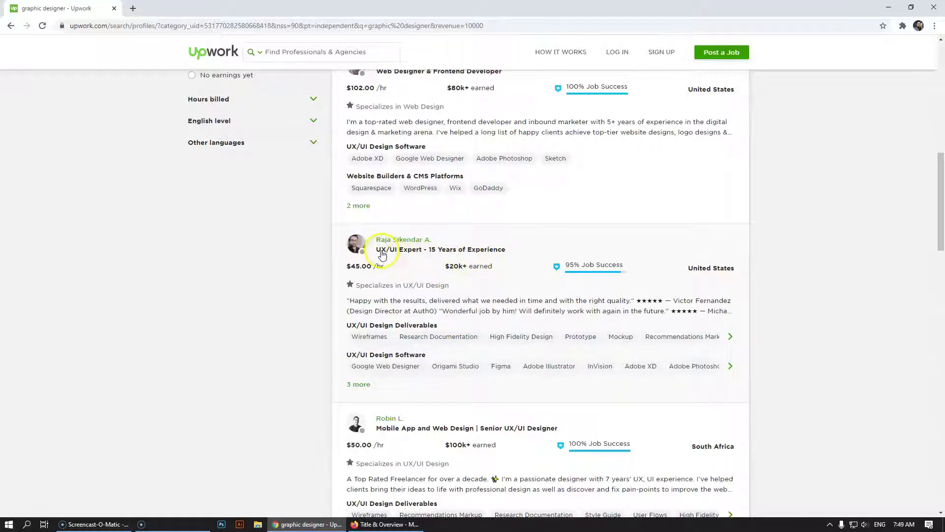
{"action": "left_click", "coordinate": [415, 256]}
{"action": "left_click_drag", "start_coordinate": [414, 256], "coordinate": [505, 260]}
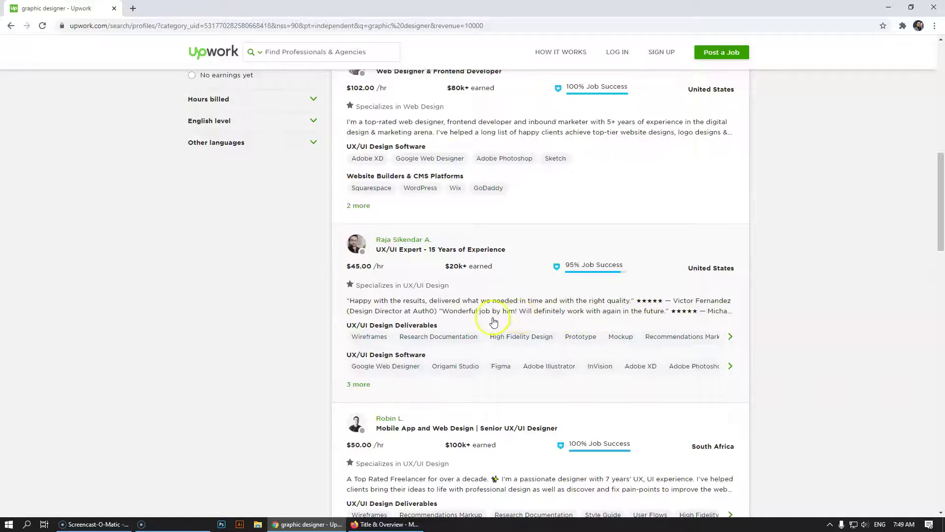
{"action": "scroll", "coordinate": [487, 323], "scroll_direction": "down", "scroll_amount": 3}
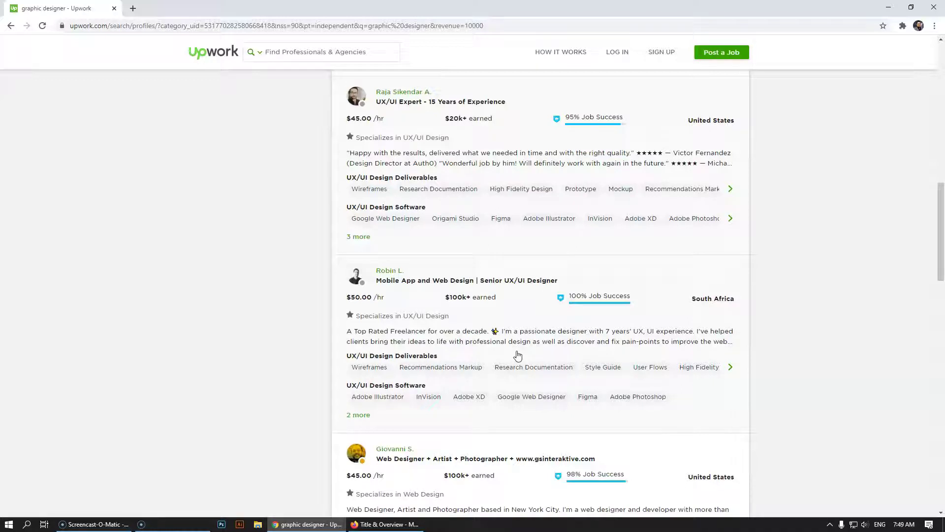
{"action": "left_click", "coordinate": [384, 524]}
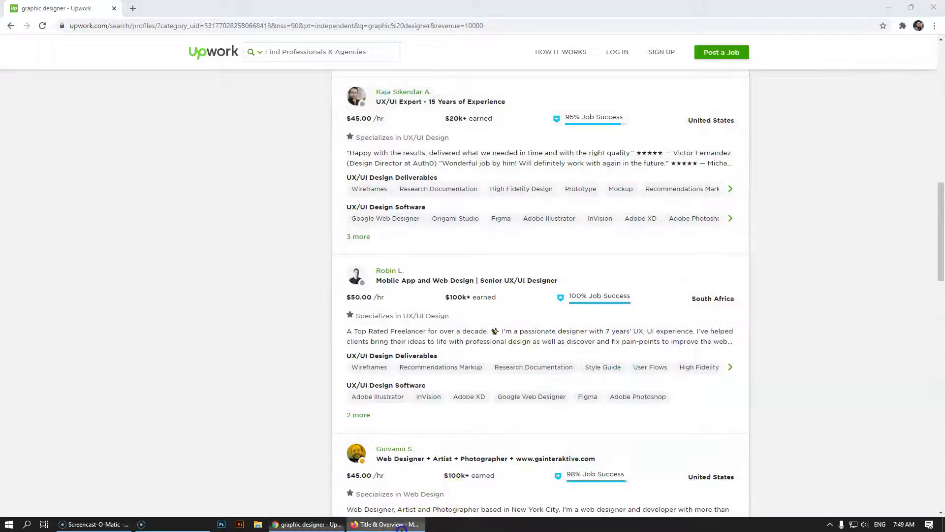
Draft a profile title, then replace it with 'Web Designer | Wordpress Expert'
{"action": "left_click", "coordinate": [410, 214]}
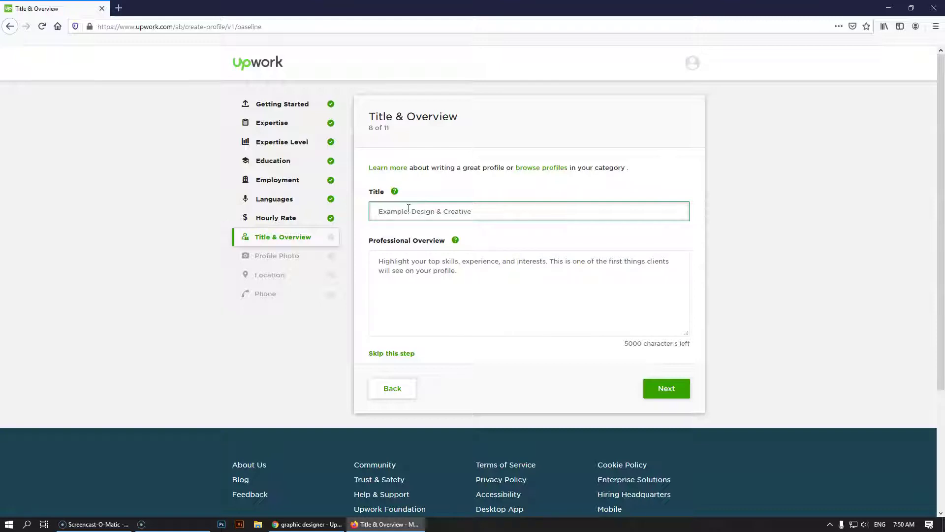
{"action": "type", "text": "Professhional Graphic Designer - 7 Years of Experience"}
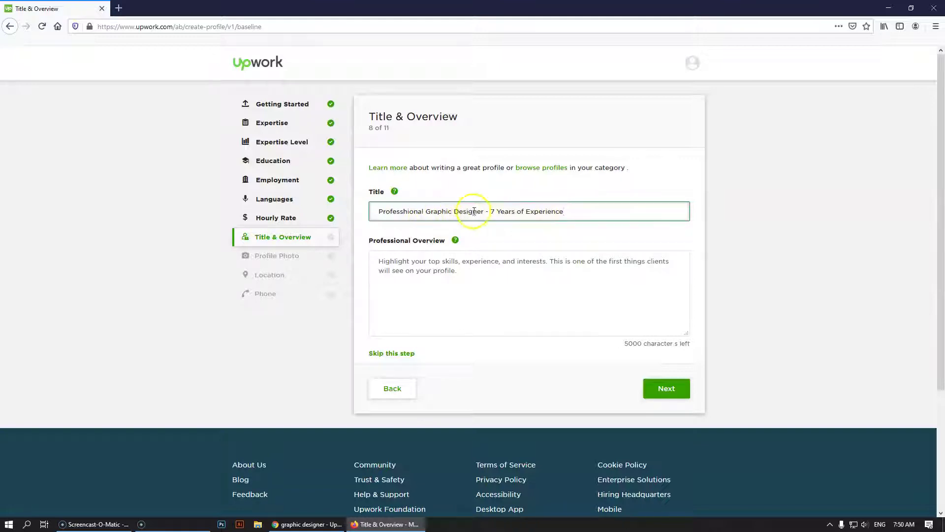
{"action": "left_click_drag", "start_coordinate": [578, 207], "coordinate": [293, 203]}
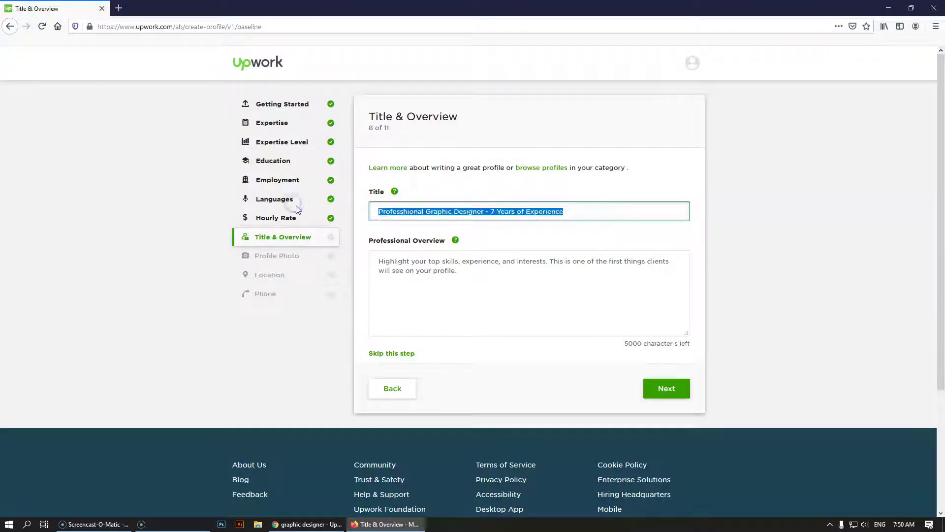
{"action": "key", "text": "BackSpace"}
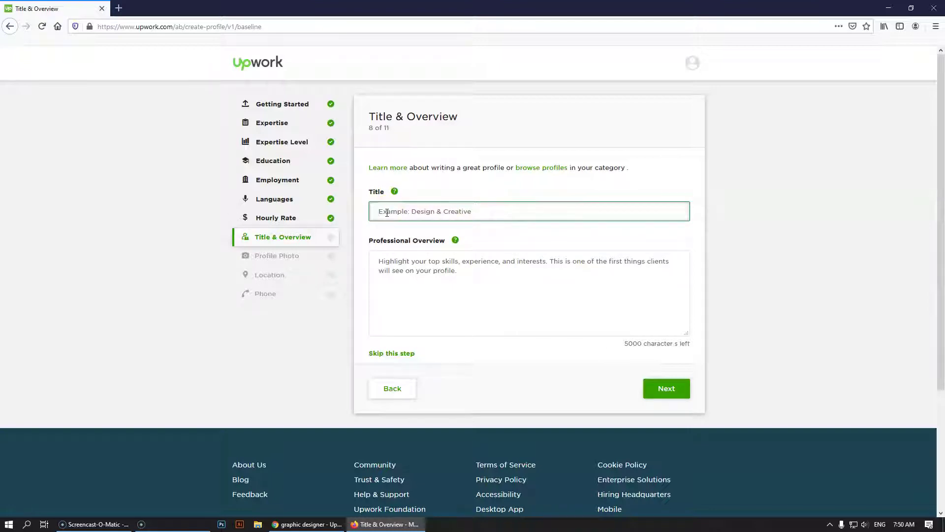
{"action": "type", "text": "Web Designer | Wordpress Expert"}
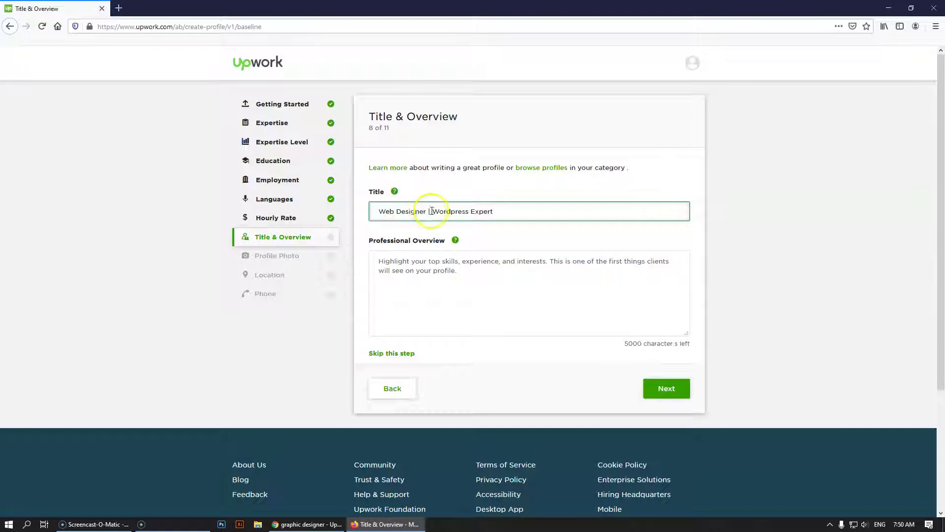
{"action": "left_click_drag", "start_coordinate": [427, 211], "coordinate": [369, 211]}
{"action": "left_click", "coordinate": [460, 212]}
{"action": "left_click_drag", "start_coordinate": [506, 211], "coordinate": [428, 212]}
{"action": "left_click", "coordinate": [502, 214]}
Rewrite the title as 'Graphic Designer | Social Media Design Expert'
{"action": "left_click_drag", "start_coordinate": [502, 214], "coordinate": [327, 211]}
{"action": "type", "text": "Graphic Designer | Print "}
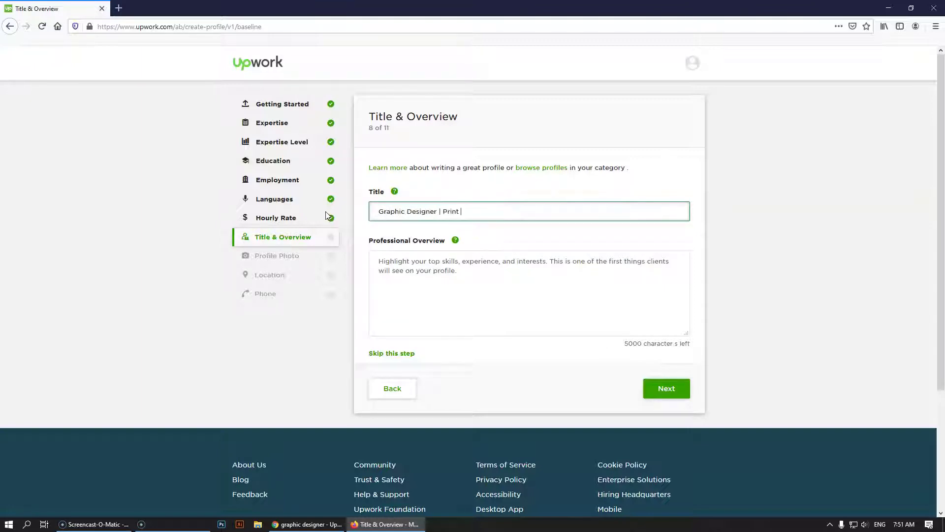
{"action": "type", "text": "Design Expert"}
{"action": "key", "text": "BackSpace"}
{"action": "key", "text": "BackSpace"}
{"action": "key", "text": "BackSpace"}
{"action": "key", "text": "BackSpace"}
{"action": "key", "text": "BackSpace"}
{"action": "type", "text": "Social Media"}
{"action": "left_click_drag", "start_coordinate": [436, 211], "coordinate": [378, 214]}
{"action": "left_click", "coordinate": [405, 211]}
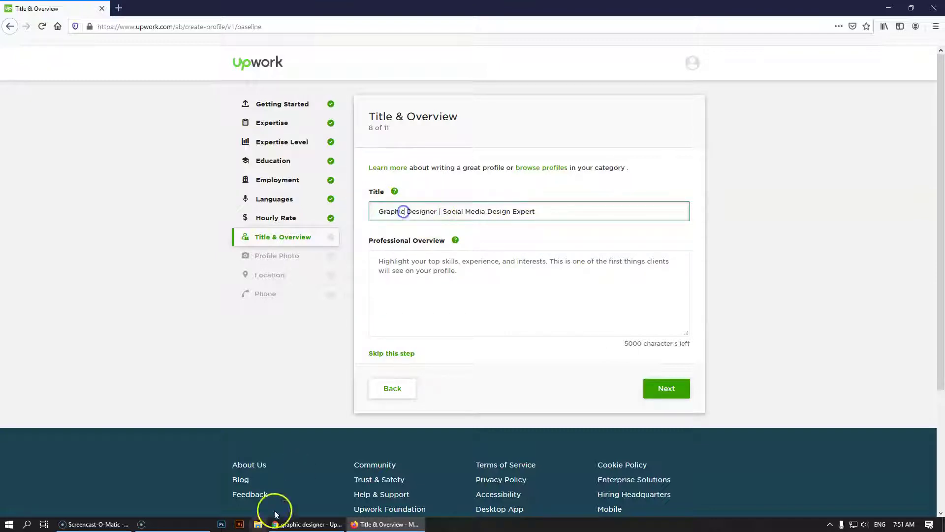
Glance back at the graphic designer search results, then minimize the Chrome window
{"action": "left_click", "coordinate": [321, 526]}
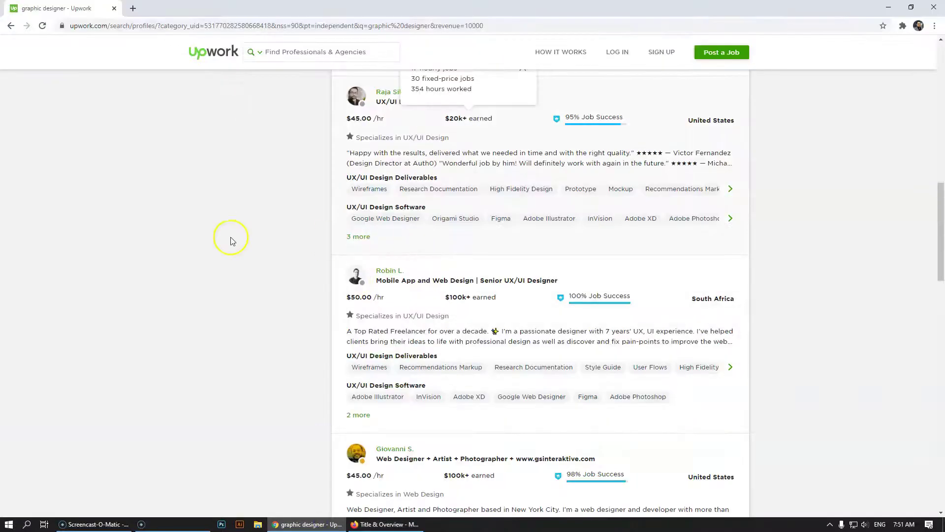
{"action": "scroll", "coordinate": [233, 238], "scroll_direction": "up", "scroll_amount": 4}
{"action": "scroll", "coordinate": [262, 239], "scroll_direction": "up", "scroll_amount": 7}
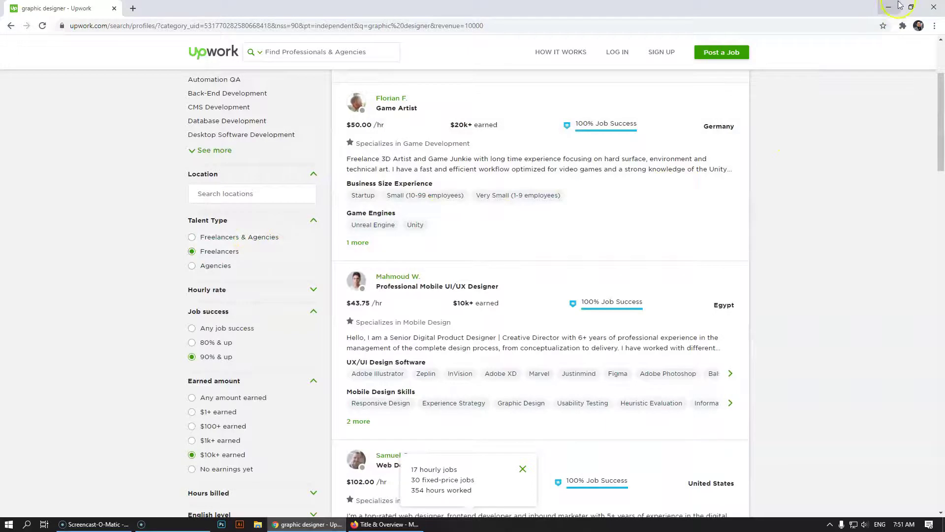
{"action": "left_click", "coordinate": [889, 6]}
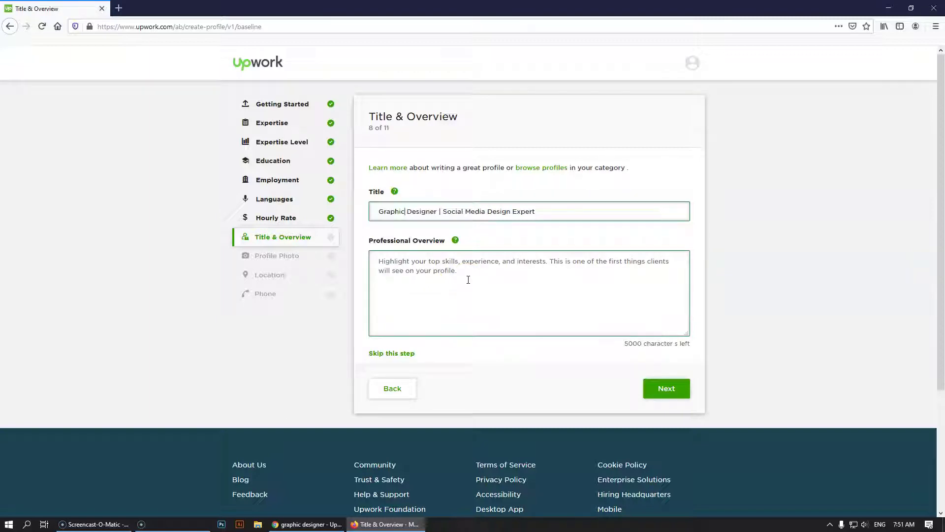
{"action": "left_click", "coordinate": [413, 211]}
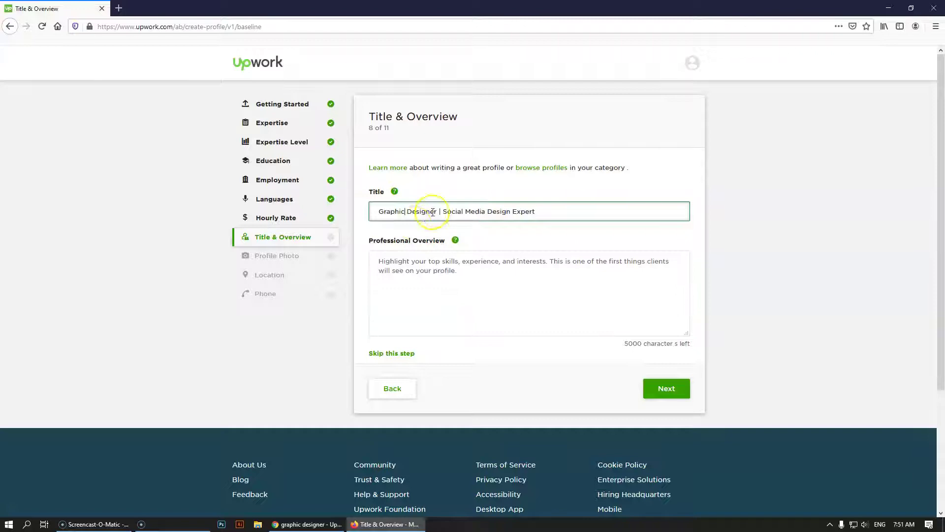
{"action": "left_click_drag", "start_coordinate": [431, 212], "coordinate": [377, 211]}
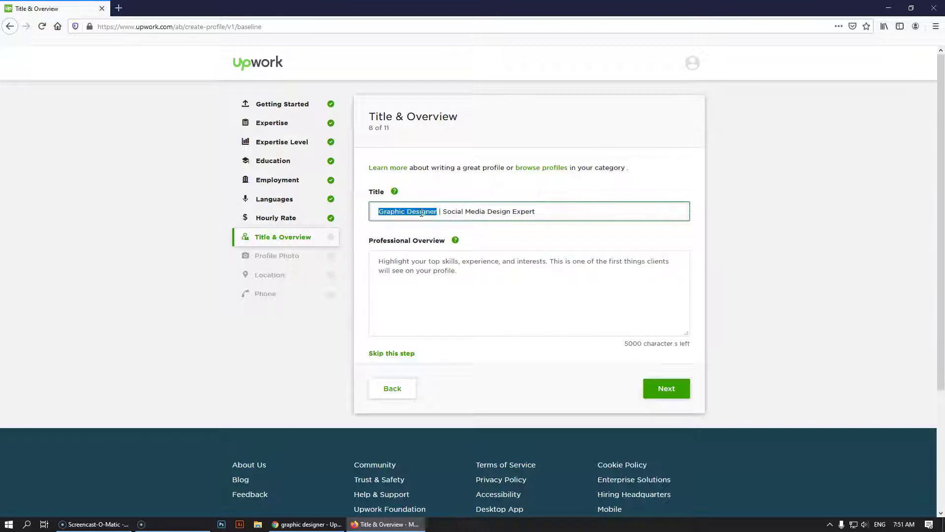
{"action": "left_click", "coordinate": [418, 213]}
{"action": "left_click_drag", "start_coordinate": [382, 213], "coordinate": [438, 214]}
{"action": "left_click", "coordinate": [457, 212]}
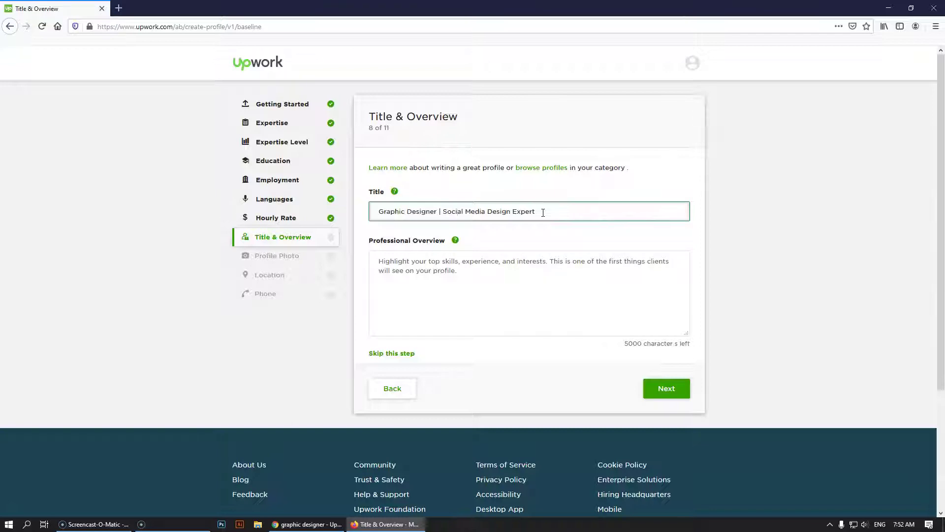
{"action": "left_click", "coordinate": [542, 212]}
{"action": "left_click", "coordinate": [527, 280]}
Write the overview's first sentence: Graphic Designer for 7 years, 60+ clients from 23 countries
{"action": "left_click", "coordinate": [473, 282]}
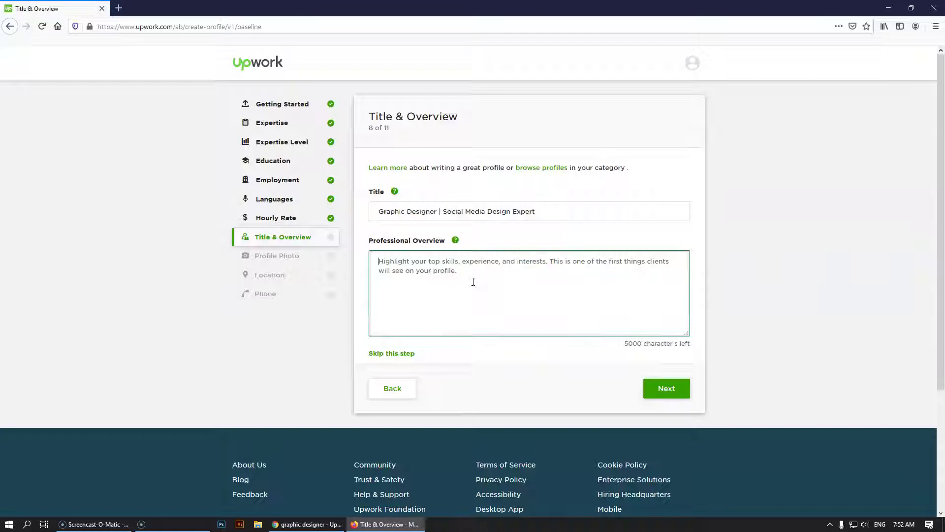
{"action": "type", "text": "I have"}
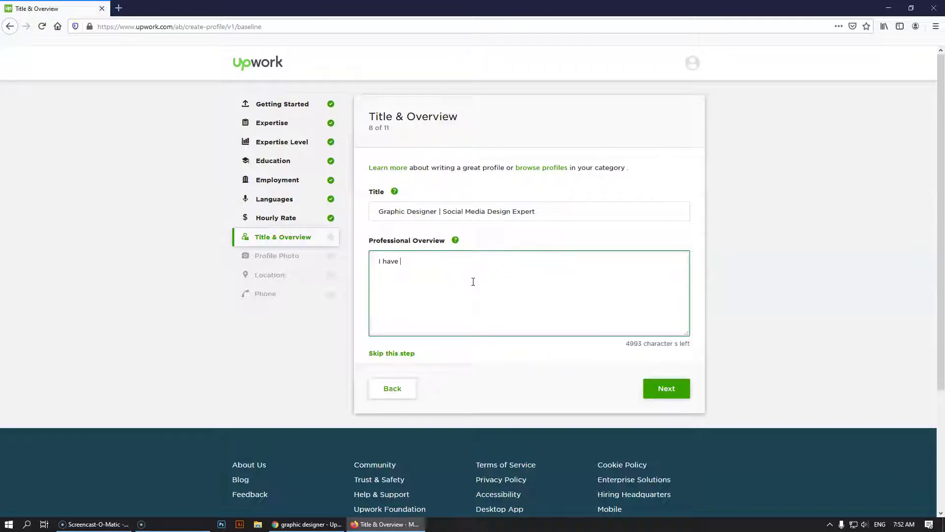
{"action": "key", "text": "BackSpace"}
{"action": "key", "text": "BackSpace"}
{"action": "key", "text": "BackSpace"}
{"action": "key", "text": "BackSpace"}
{"action": "key", "text": "BackSpace"}
{"action": "key", "text": "BackSpace"}
{"action": "type", "text": "am working as a Graphic Designer f"}
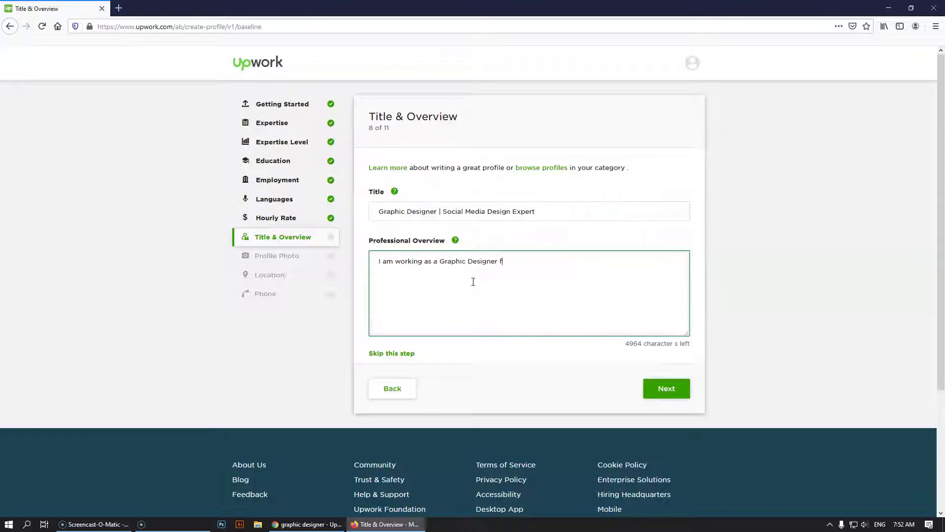
{"action": "type", "text": "rom last 7 Years & I've worked with almost "}
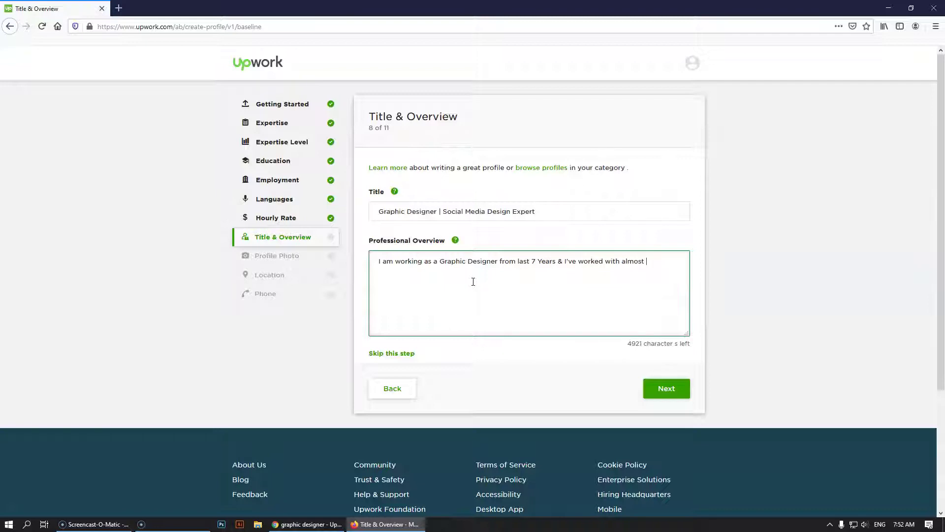
{"action": "type", "text": "7"}
{"action": "key", "text": "BackSpace"}
{"action": "type", "text": "60+"}
{"action": "type", "text": "Client"}
{"action": "type", "text": "s from"}
{"action": "type", "text": " a"}
{"action": "type", "text": "l"}
{"action": "key", "text": "BackSpace"}
{"action": "key", "text": "BackSpace"}
{"action": "type", "text": "1"}
{"action": "key", "text": "BackSpace"}
{"action": "type", "text": "23 Countr"}
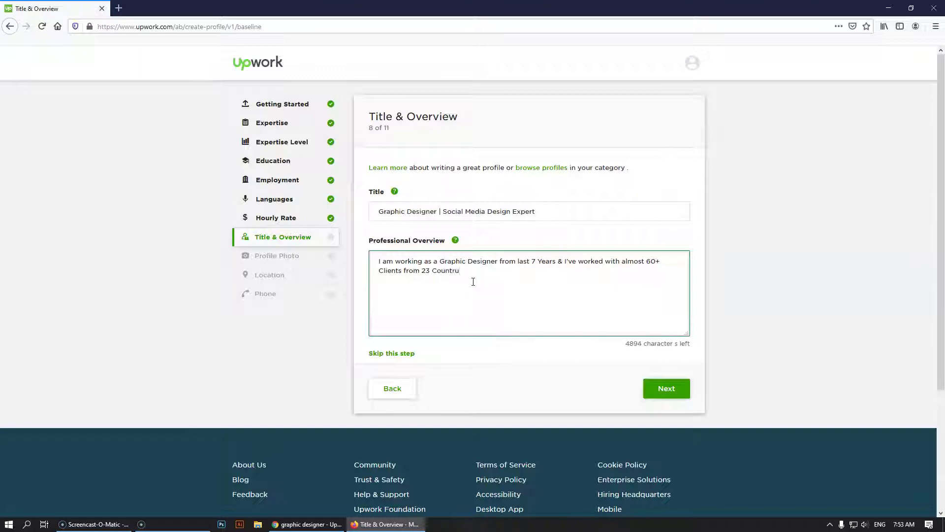
{"action": "type", "text": "ies"}
Add the sentence 'I've completed almost 400+ Big Projects with them.' and review the paragraph
{"action": "type", "text": "I"}
{"action": "type", "text": "'ve comp"}
{"action": "type", "text": "leted"}
{"action": "type", "text": " almost "}
{"action": "type", "text": "2"}
{"action": "key", "text": "BackSpace"}
{"action": "type", "text": "300"}
{"action": "key", "text": "BackSpace"}
{"action": "key", "text": "BackSpace"}
{"action": "key", "text": "BackSpace"}
{"action": "type", "text": "400+ Big"}
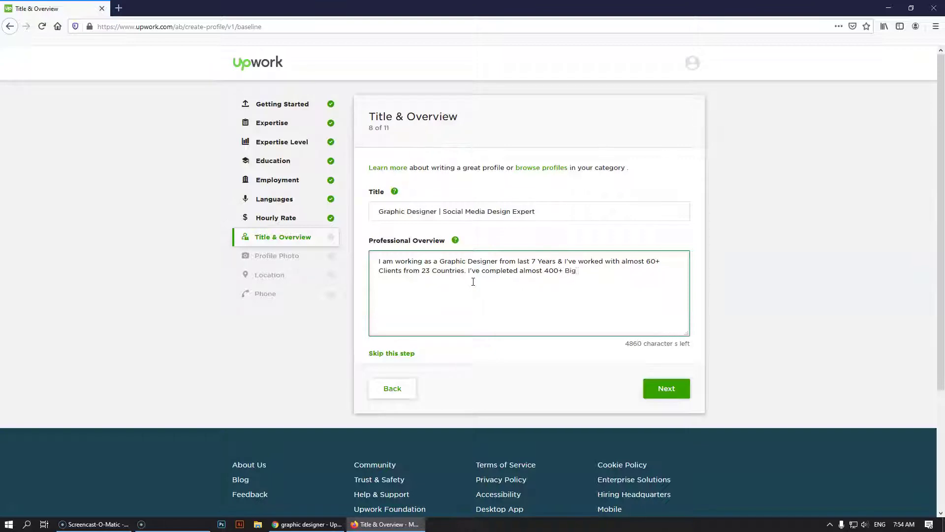
{"action": "type", "text": " Projects with them."}
{"action": "left_click_drag", "start_coordinate": [673, 297], "coordinate": [344, 266]}
{"action": "left_click", "coordinate": [491, 289]}
{"action": "left_click_drag", "start_coordinate": [648, 271], "coordinate": [363, 261]}
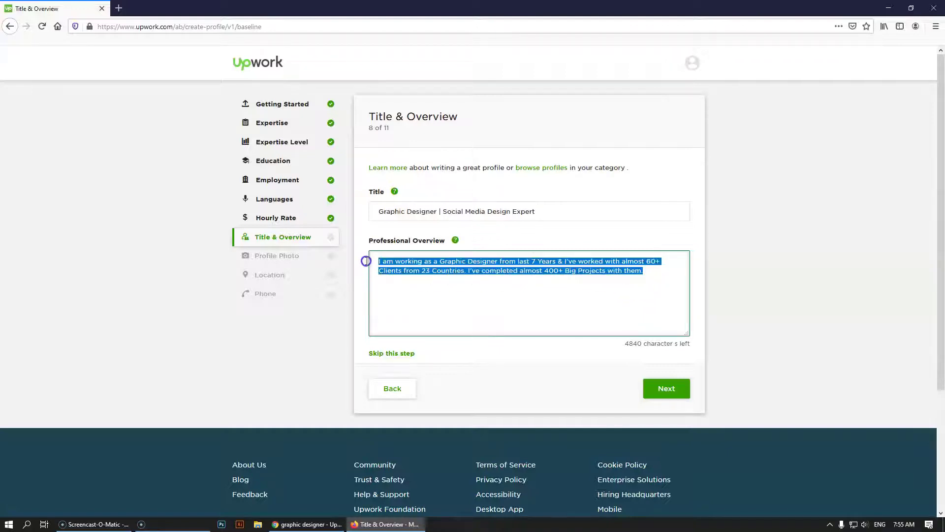
Check the overview's 7, 60+, 23 and 400 figures one by one, then open the Start menu
{"action": "left_click", "coordinate": [660, 273]}
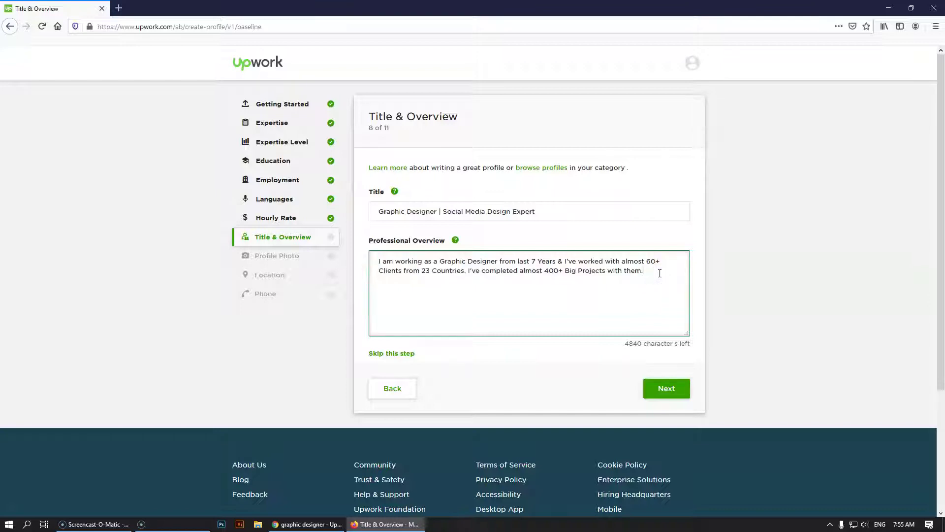
{"action": "left_click", "coordinate": [533, 261]}
{"action": "left_click", "coordinate": [679, 268]}
{"action": "left_click_drag", "start_coordinate": [662, 261], "coordinate": [647, 263]}
{"action": "left_click_drag", "start_coordinate": [428, 270], "coordinate": [421, 270]}
{"action": "left_click", "coordinate": [469, 297]}
{"action": "left_click", "coordinate": [549, 306]}
{"action": "left_click_drag", "start_coordinate": [559, 270], "coordinate": [545, 269]}
{"action": "left_click", "coordinate": [655, 269]}
{"action": "key", "text": "super"}
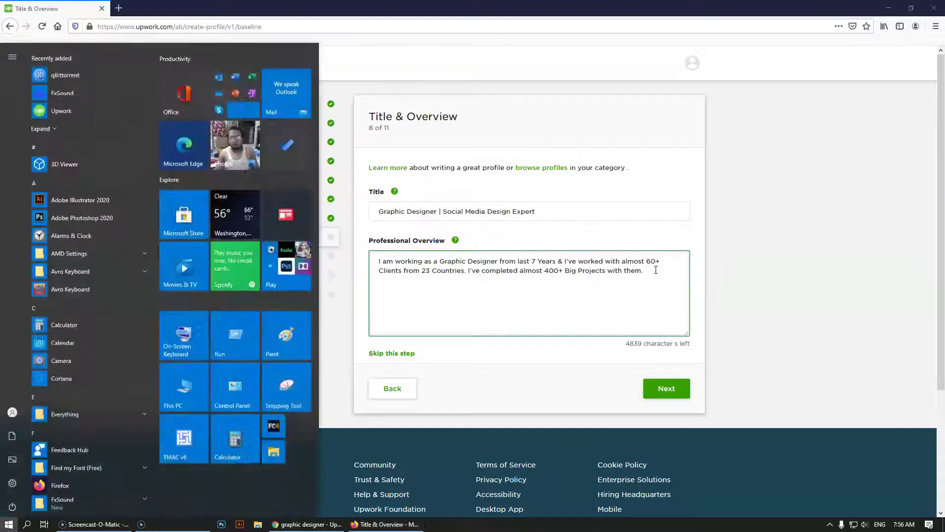
Launch Notepad from the Start search and place the caret in the empty note
{"action": "type", "text": "c"}
{"action": "key", "text": "BackSpace"}
{"action": "type", "text": "not"}
{"action": "key", "text": "Return"}
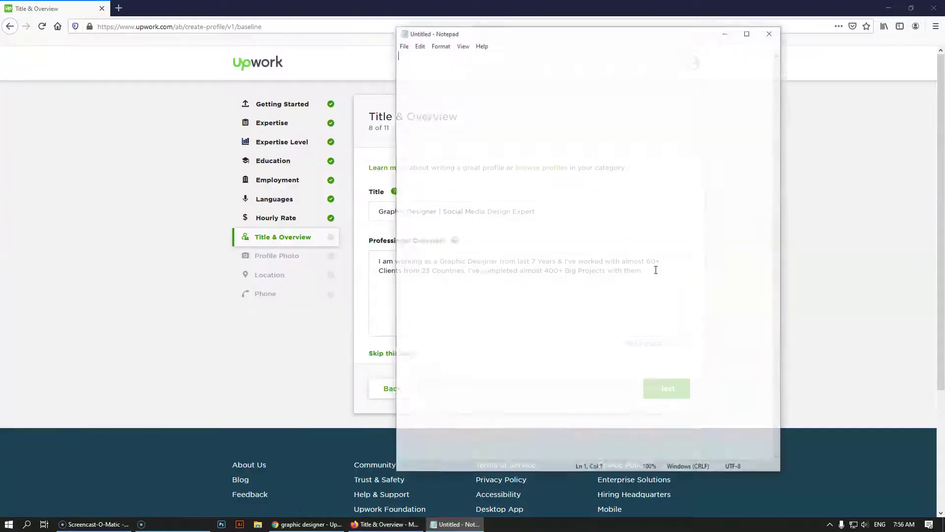
{"action": "left_click", "coordinate": [507, 95]}
Type the bullet '• Year of Experience' and begin a second '•' bullet below it
{"action": "type", "text": "•"}
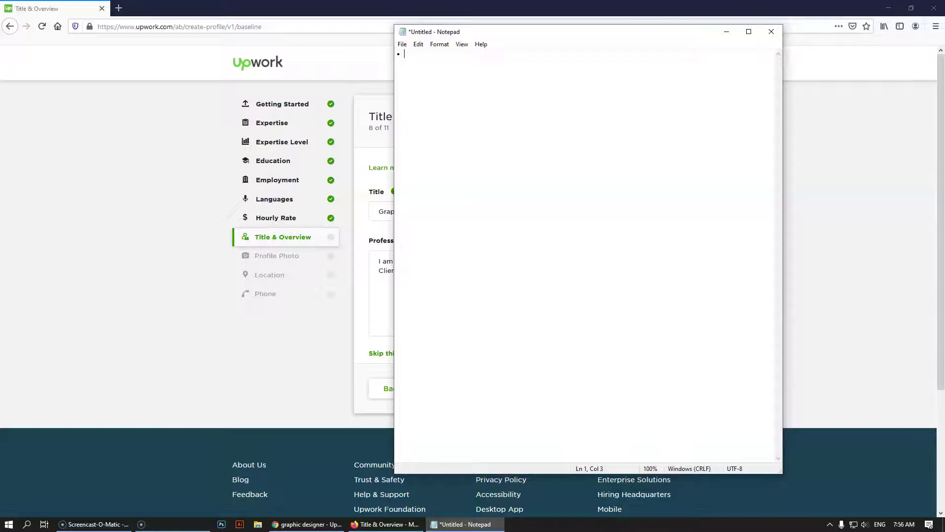
{"action": "type", "text": "Experience"}
{"action": "mouse_move", "coordinate": [517, 33]}
{"action": "left_mouse_down"}
{"action": "mouse_move", "coordinate": [606, 59]}
{"action": "mouse_move", "coordinate": [748, 36]}
{"action": "mouse_move", "coordinate": [509, 23]}
{"action": "left_mouse_up"}
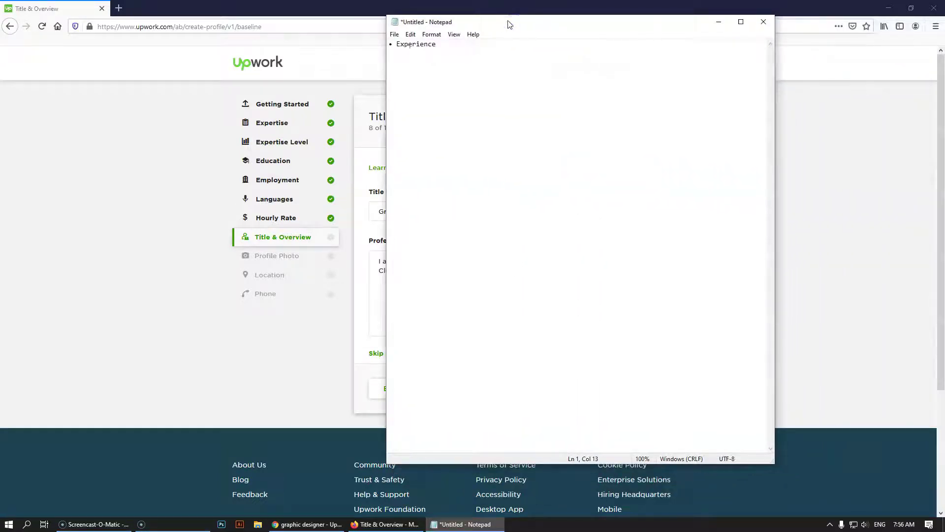
{"action": "type", "text": "Year of"}
{"action": "key", "text": "Return"}
{"action": "type", "text": "•"}
Add bullets for services, softwares, 'Your Specilities' and 'Something 1 Line', then move Notepad to the right
{"action": "type", "text": "What Service you are p"}
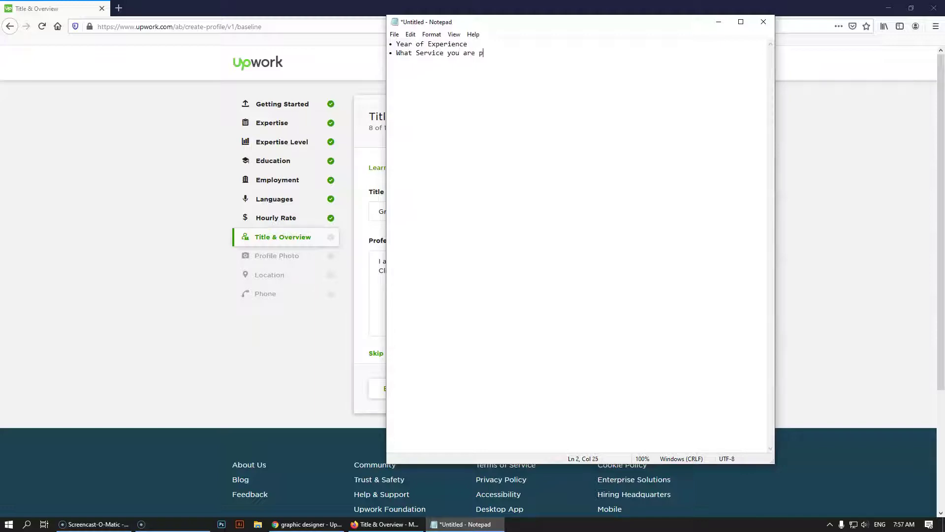
{"action": "type", "text": "roviding"}
{"action": "type", "text": "What "}
{"action": "type", "text": "Software"}
{"action": "type", "text": "s you are usi"}
{"action": "type", "text": "ng"}
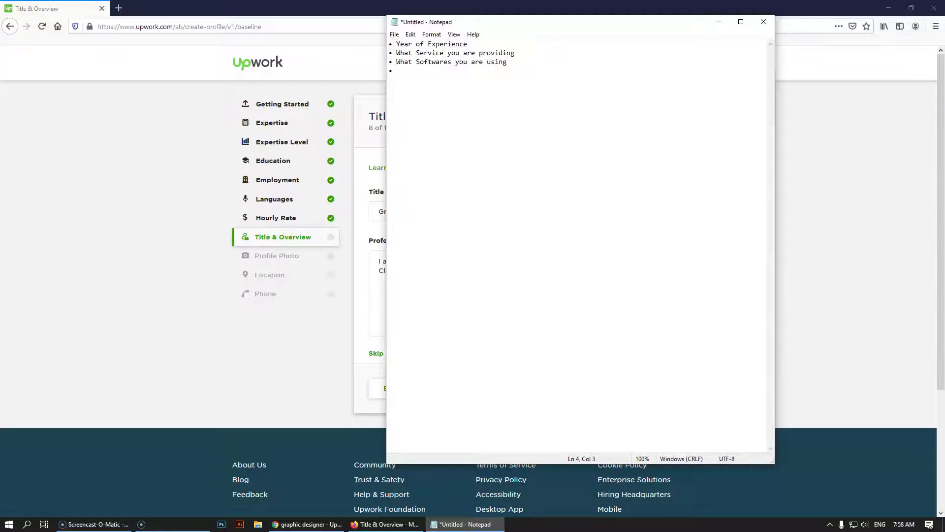
{"action": "type", "text": "Your Speci"}
{"action": "type", "text": "lities "}
{"action": "type", "text": "•"}
{"action": "type", "text": " SOmething"}
{"action": "key", "text": "BackSpace"}
{"action": "type", "text": "omething 1 Line"}
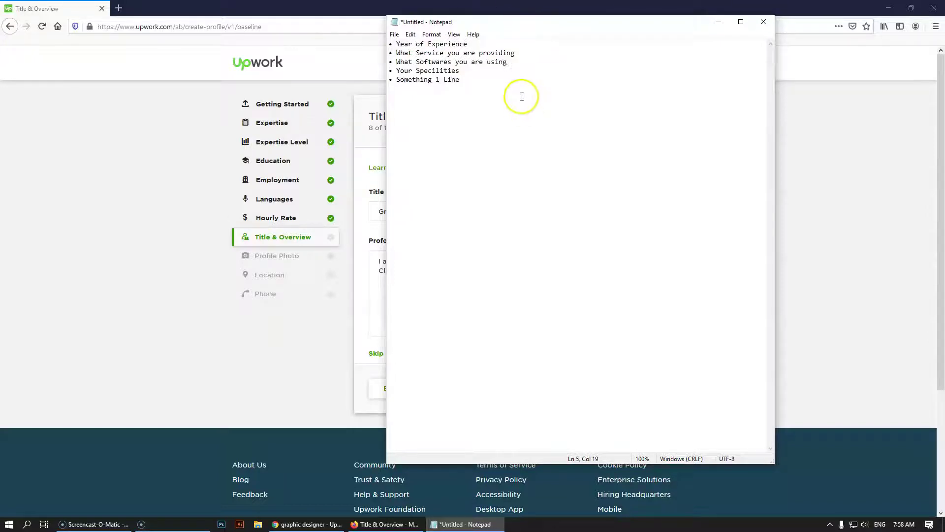
{"action": "left_click_drag", "start_coordinate": [485, 21], "coordinate": [745, 59]}
Switch back to the graphic designer search results and browse the list
{"action": "left_click", "coordinate": [649, 271]}
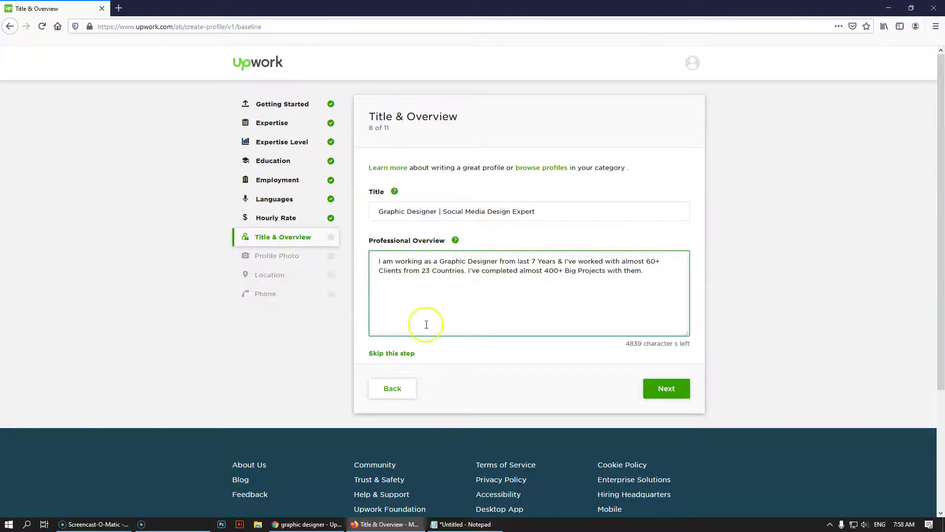
{"action": "left_click", "coordinate": [303, 524]}
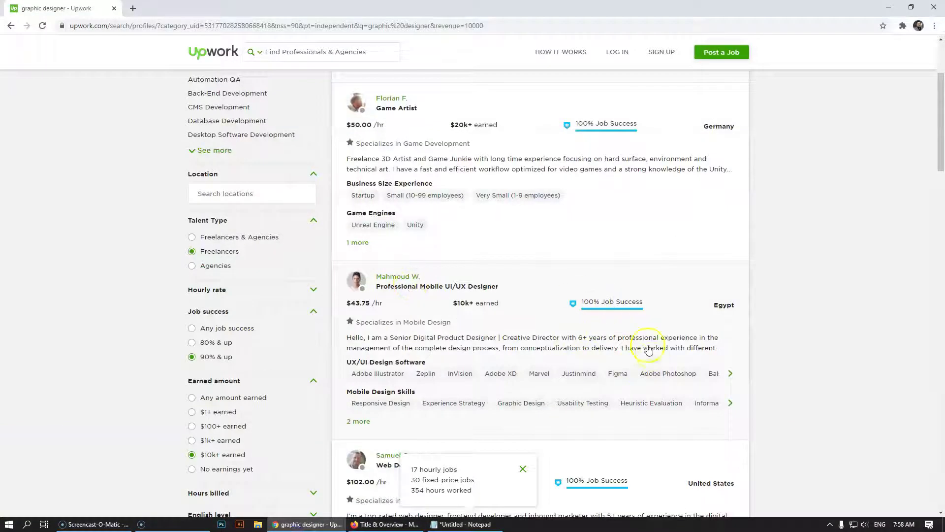
{"action": "scroll", "coordinate": [611, 330], "scroll_direction": "down", "scroll_amount": 10}
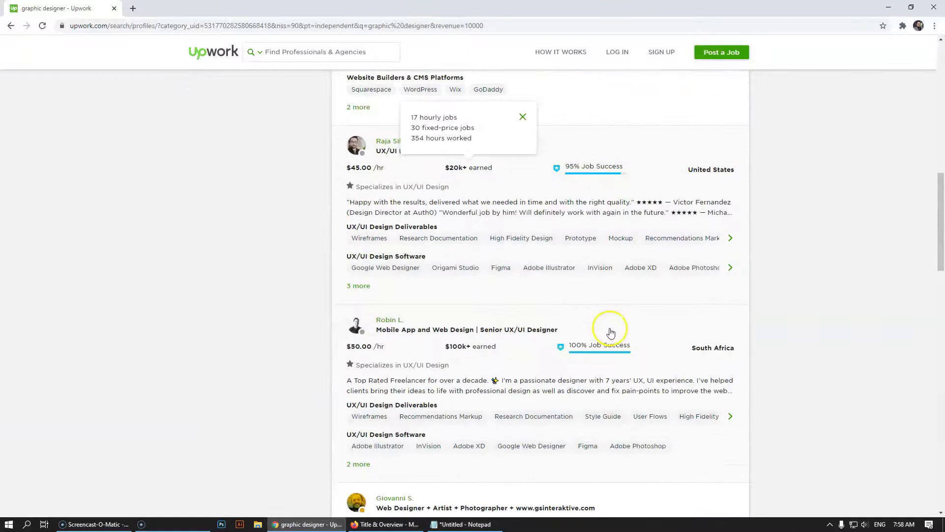
{"action": "scroll", "coordinate": [610, 331], "scroll_direction": "up", "scroll_amount": 7}
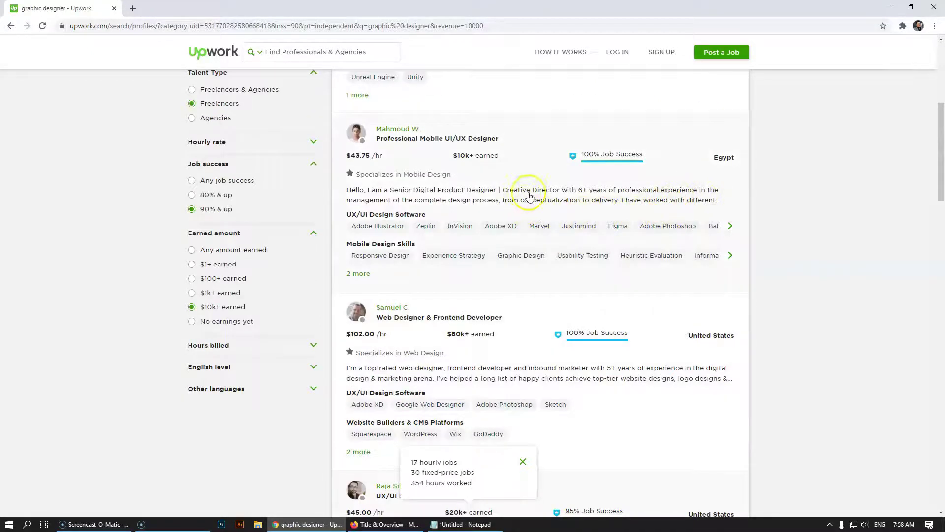
{"action": "scroll", "coordinate": [606, 238], "scroll_direction": "down", "scroll_amount": 3}
{"action": "scroll", "coordinate": [479, 227], "scroll_direction": "down", "scroll_amount": 3}
{"action": "scroll", "coordinate": [169, 200], "scroll_direction": "up", "scroll_amount": 10}
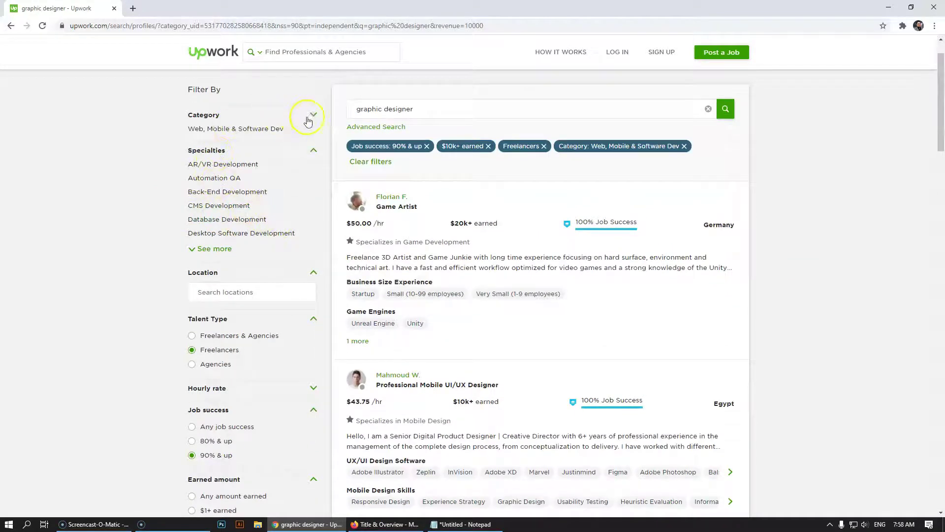
Filter results to Design & Creative and open a designer's profile with its full description
{"action": "left_click", "coordinate": [310, 118]}
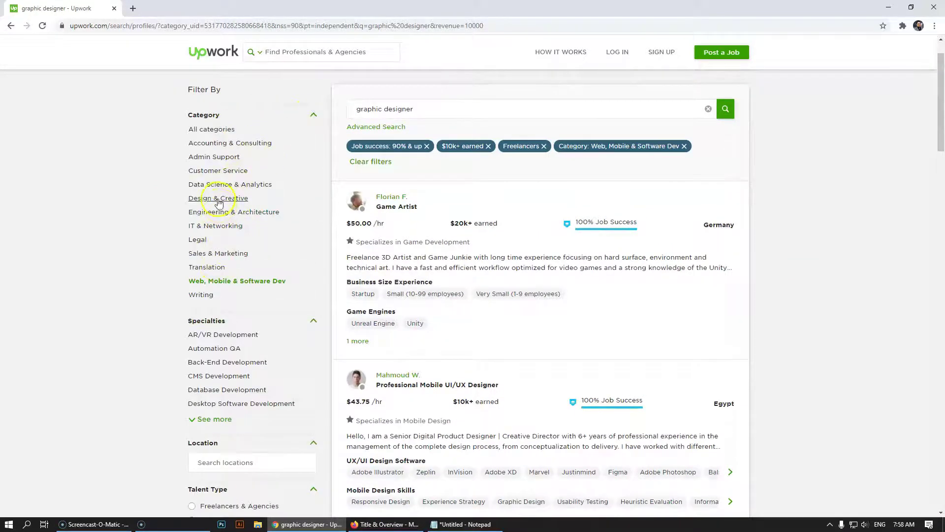
{"action": "left_click", "coordinate": [218, 199]}
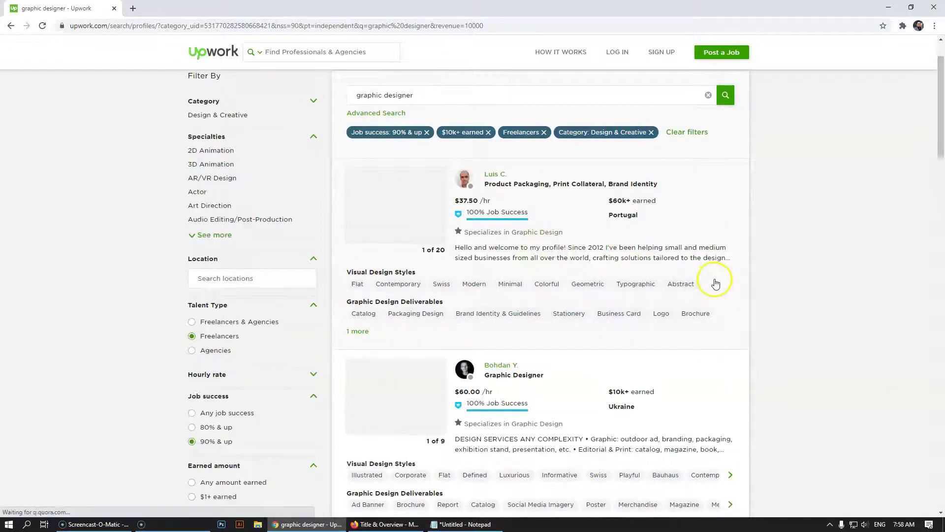
{"action": "scroll", "coordinate": [713, 281], "scroll_direction": "down", "scroll_amount": 2}
{"action": "left_click", "coordinate": [613, 344]}
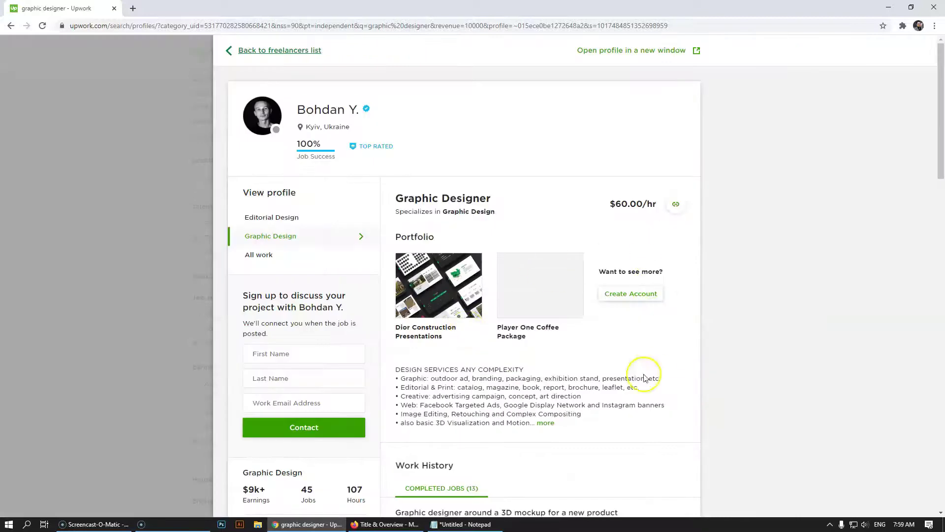
{"action": "left_click", "coordinate": [547, 424]}
Read the designer's expanded profile, then close it to return to the filtered results
{"action": "scroll", "coordinate": [548, 425], "scroll_direction": "down", "scroll_amount": 7}
{"action": "scroll", "coordinate": [532, 408], "scroll_direction": "up", "scroll_amount": 2}
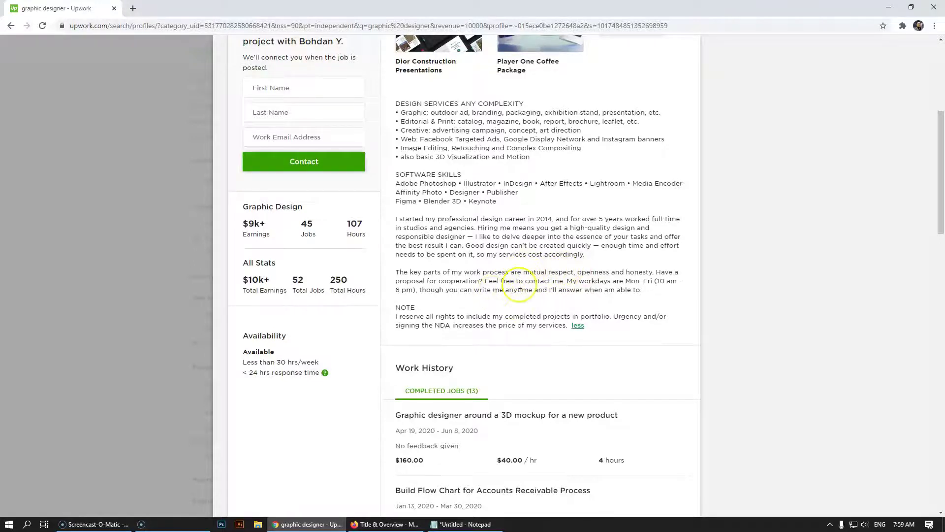
{"action": "left_click", "coordinate": [133, 256]}
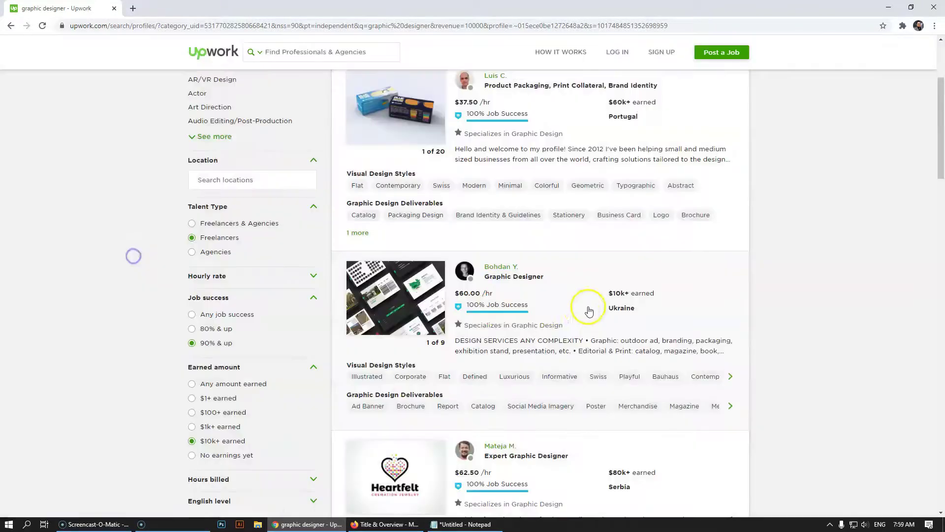
{"action": "scroll", "coordinate": [586, 308], "scroll_direction": "down", "scroll_amount": 5}
{"action": "left_click", "coordinate": [593, 229]}
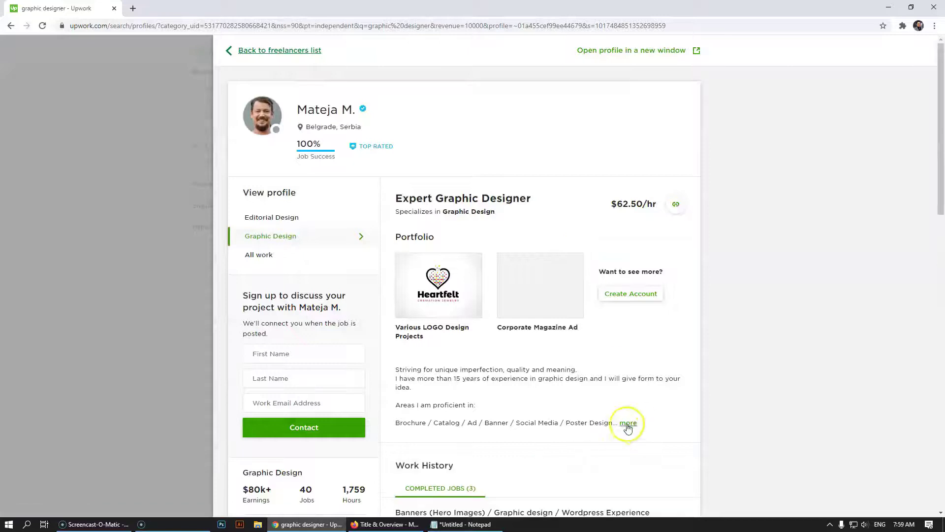
{"action": "left_click", "coordinate": [627, 422]}
{"action": "scroll", "coordinate": [545, 348], "scroll_direction": "down", "scroll_amount": 6}
{"action": "scroll", "coordinate": [550, 348], "scroll_direction": "up", "scroll_amount": 3}
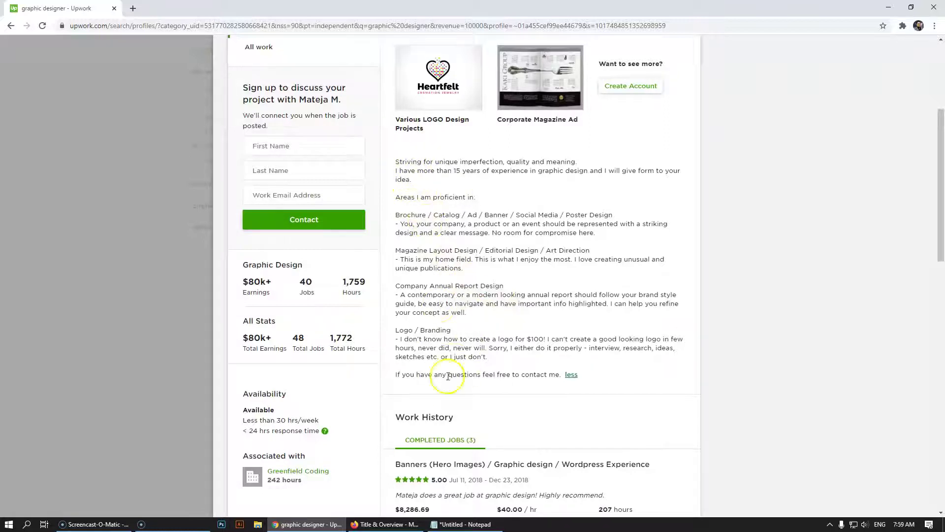
{"action": "left_click", "coordinate": [79, 247]}
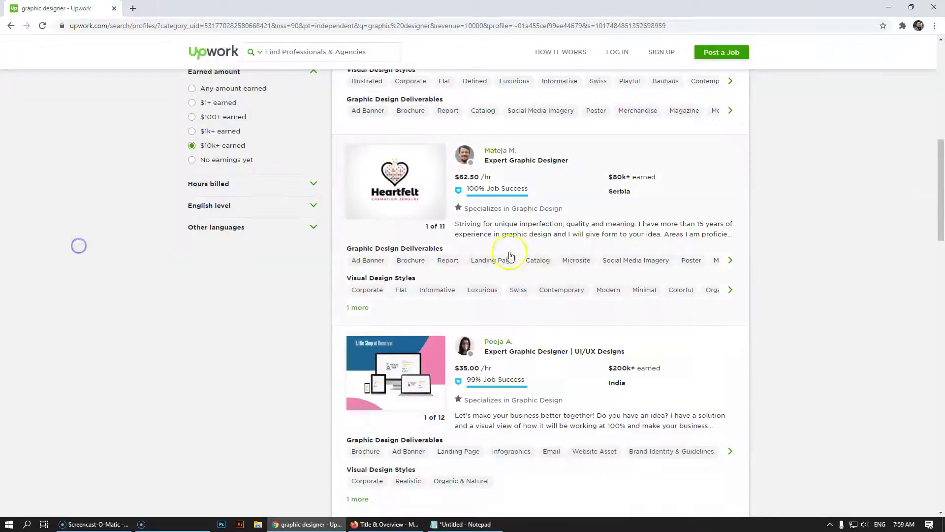
{"action": "scroll", "coordinate": [538, 348], "scroll_direction": "down", "scroll_amount": 8}
{"action": "scroll", "coordinate": [604, 370], "scroll_direction": "down", "scroll_amount": 4}
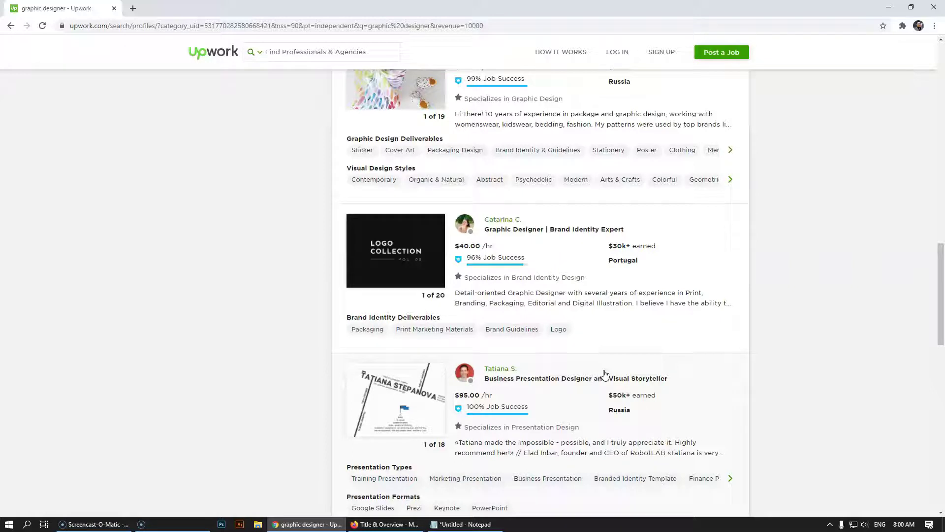
{"action": "scroll", "coordinate": [605, 373], "scroll_direction": "down", "scroll_amount": 6}
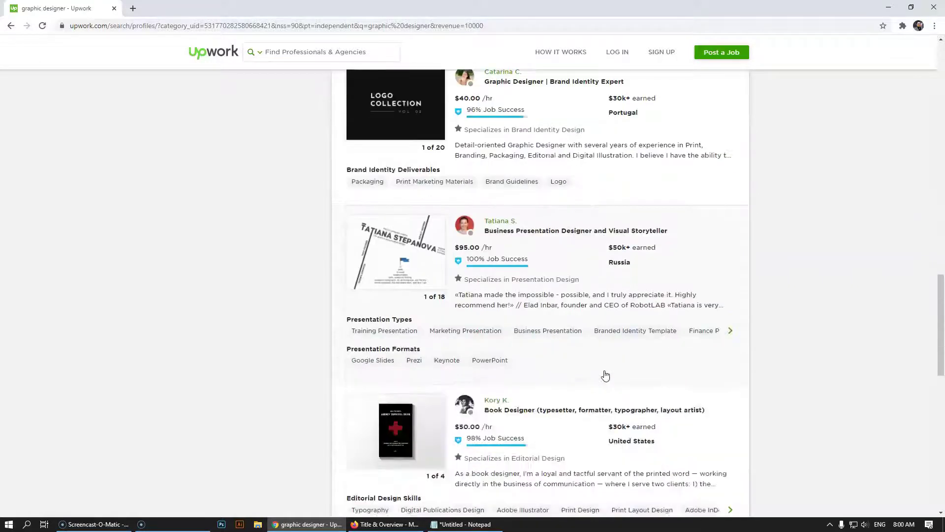
{"action": "left_click", "coordinate": [599, 331]}
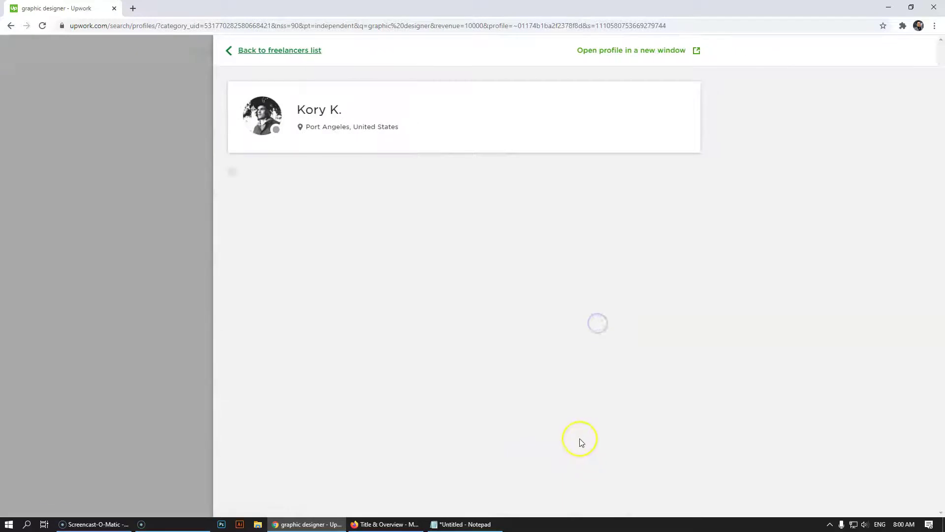
{"action": "scroll", "coordinate": [581, 434], "scroll_direction": "down", "scroll_amount": 4}
{"action": "scroll", "coordinate": [582, 435], "scroll_direction": "up", "scroll_amount": 4}
{"action": "scroll", "coordinate": [581, 434], "scroll_direction": "down", "scroll_amount": 3}
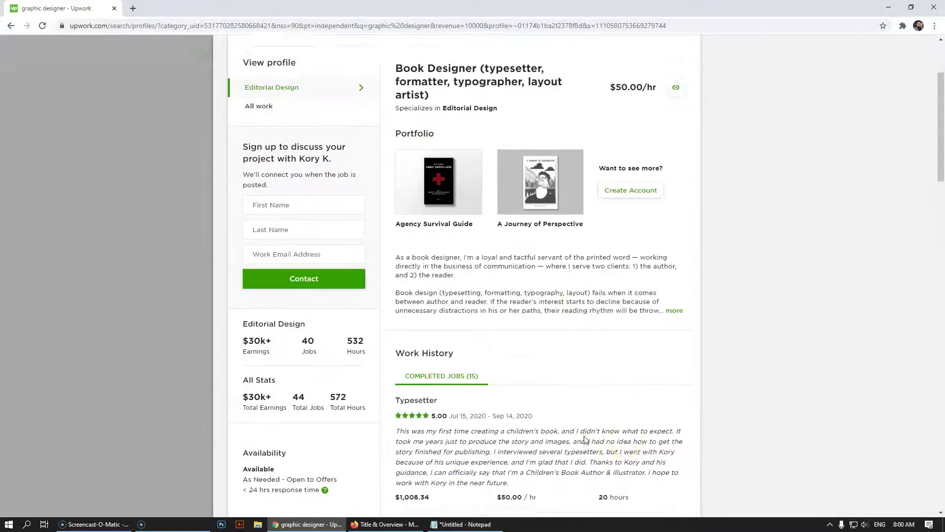
{"action": "left_click", "coordinate": [674, 293]}
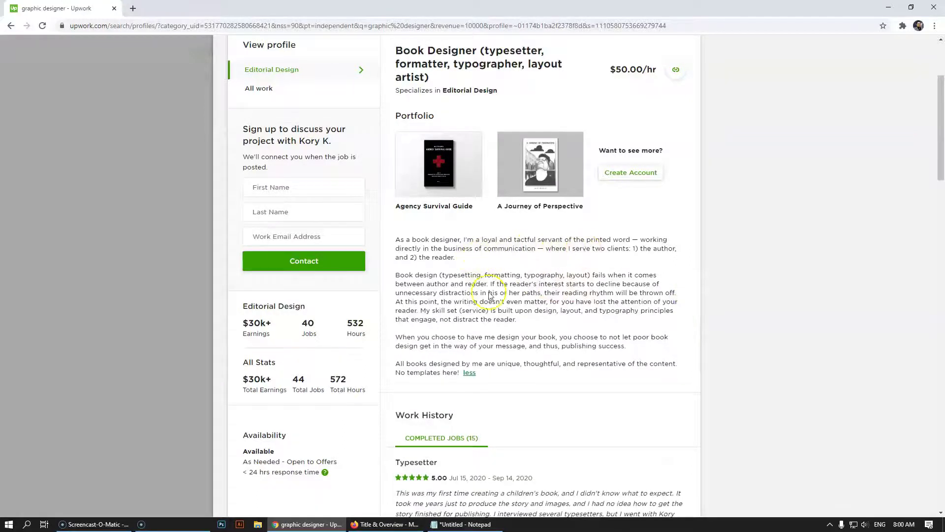
{"action": "left_click", "coordinate": [74, 282]}
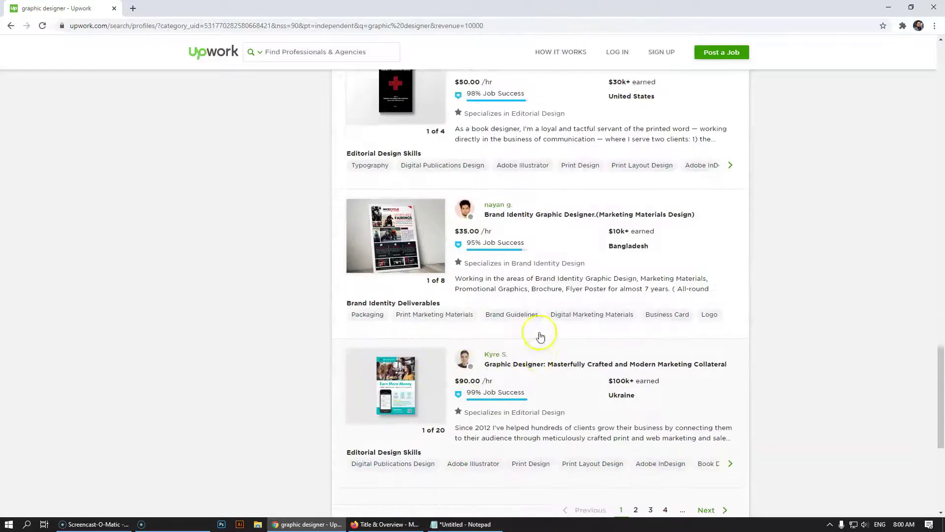
{"action": "left_click", "coordinate": [623, 287]}
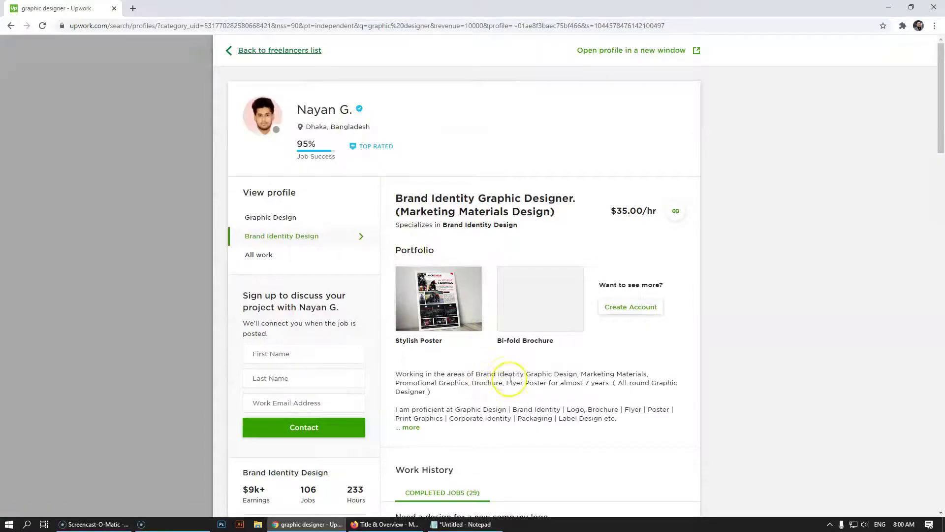
{"action": "scroll", "coordinate": [507, 375], "scroll_direction": "down", "scroll_amount": 3}
{"action": "left_click", "coordinate": [413, 280]}
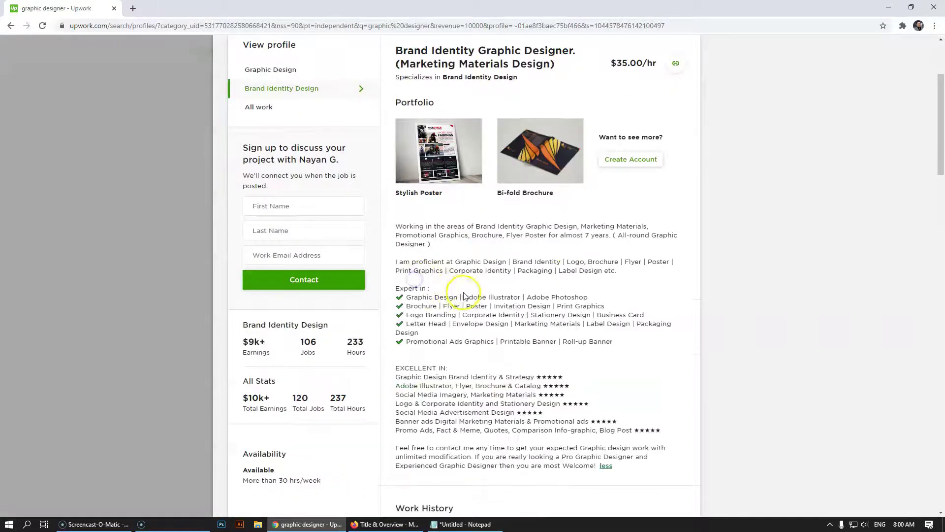
{"action": "scroll", "coordinate": [463, 276], "scroll_direction": "down", "scroll_amount": 1}
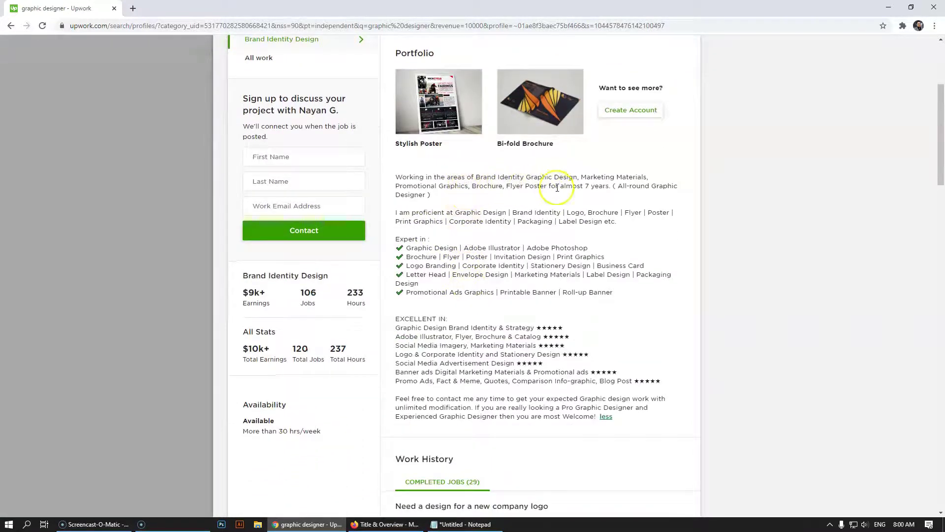
{"action": "left_click_drag", "start_coordinate": [396, 178], "coordinate": [508, 196]}
{"action": "left_click", "coordinate": [434, 196]}
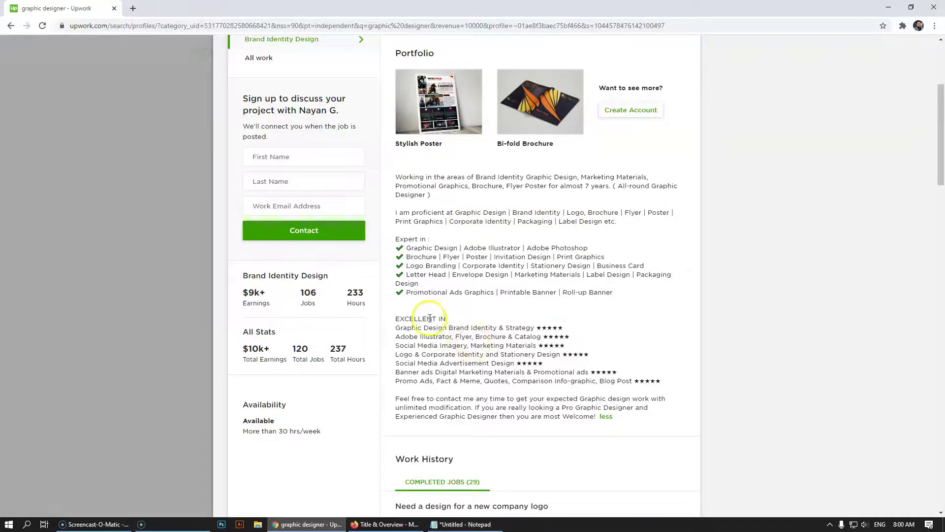
{"action": "scroll", "coordinate": [437, 410], "scroll_direction": "up", "scroll_amount": 2}
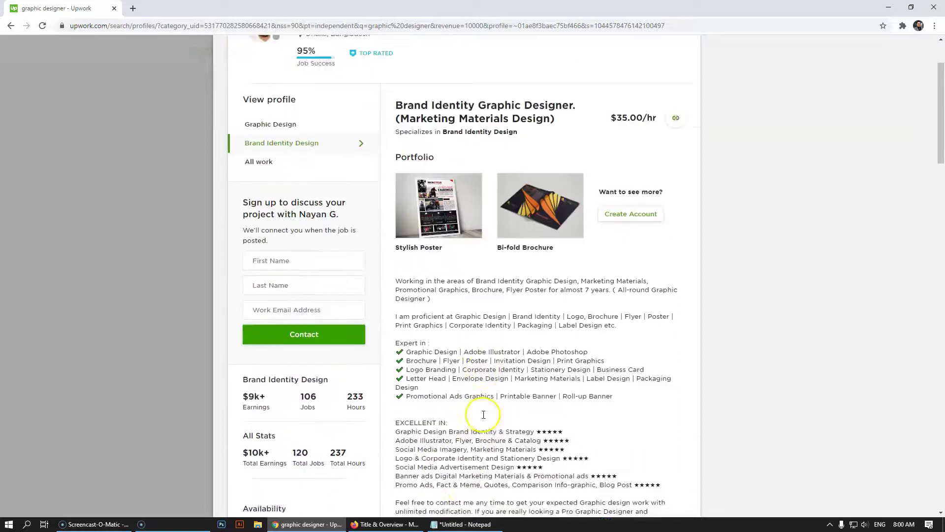
{"action": "scroll", "coordinate": [422, 416], "scroll_direction": "down", "scroll_amount": 2}
{"action": "left_click_drag", "start_coordinate": [397, 400], "coordinate": [547, 399]}
{"action": "left_click", "coordinate": [536, 387]}
{"action": "scroll", "coordinate": [507, 371], "scroll_direction": "up", "scroll_amount": 4}
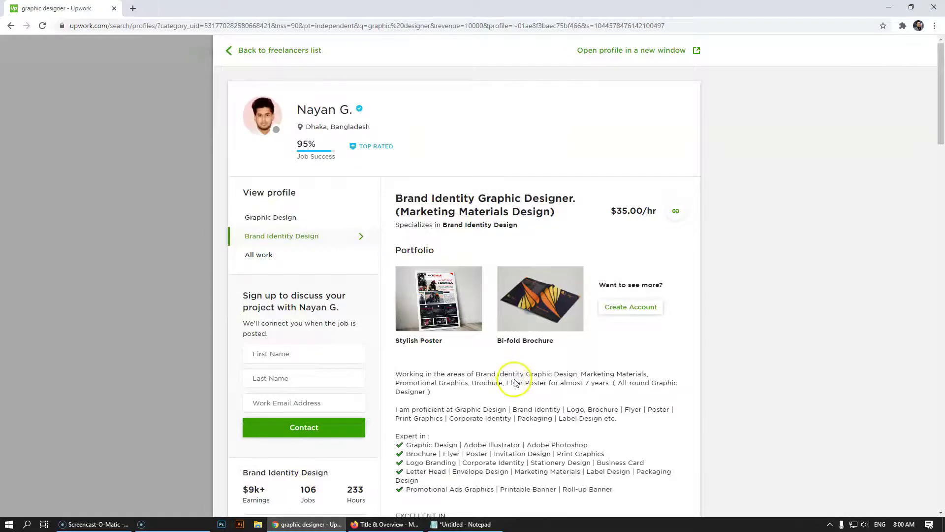
{"action": "scroll", "coordinate": [515, 382], "scroll_direction": "down", "scroll_amount": 4}
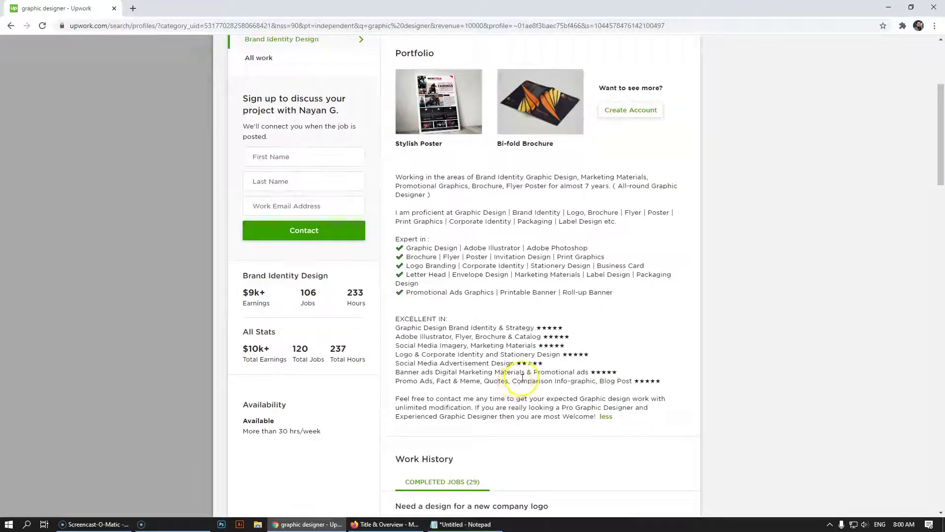
{"action": "left_click", "coordinate": [148, 289]}
{"action": "scroll", "coordinate": [552, 373], "scroll_direction": "down", "scroll_amount": 4}
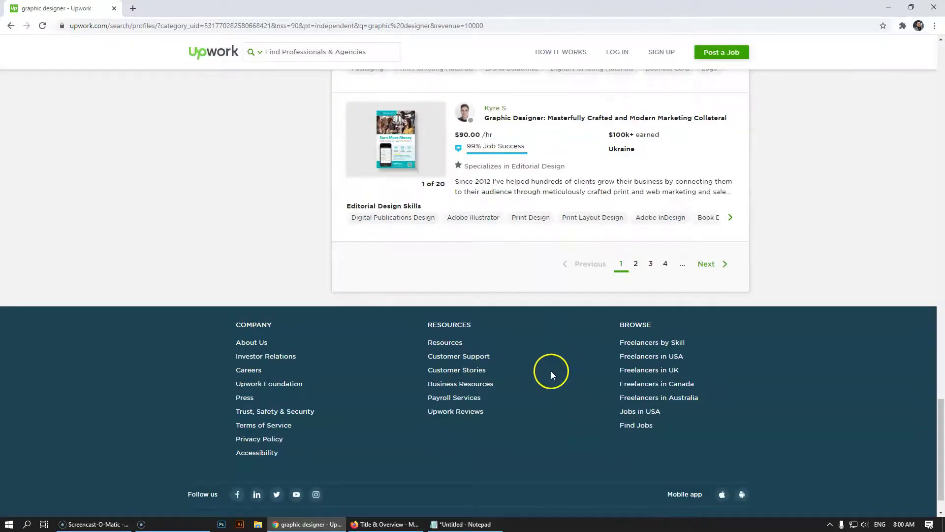
{"action": "left_click", "coordinate": [584, 184]}
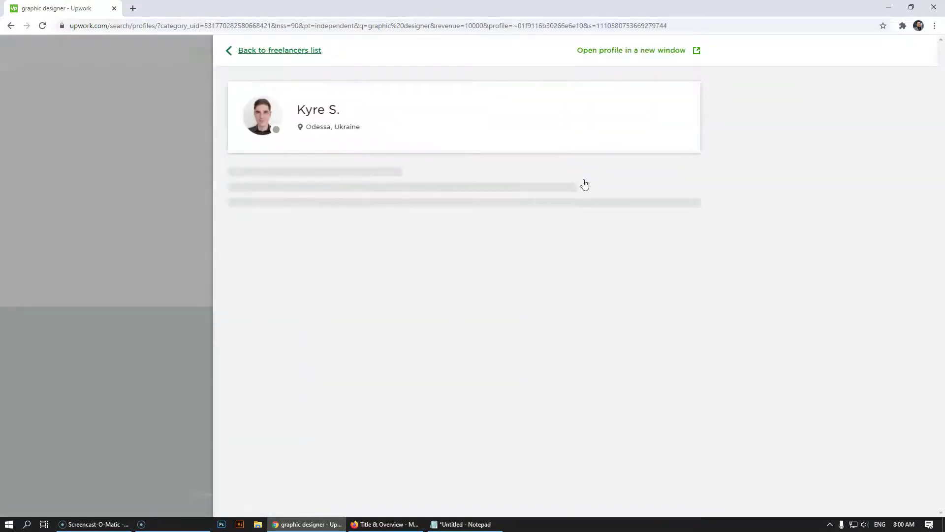
{"action": "scroll", "coordinate": [584, 184], "scroll_direction": "down", "scroll_amount": 3}
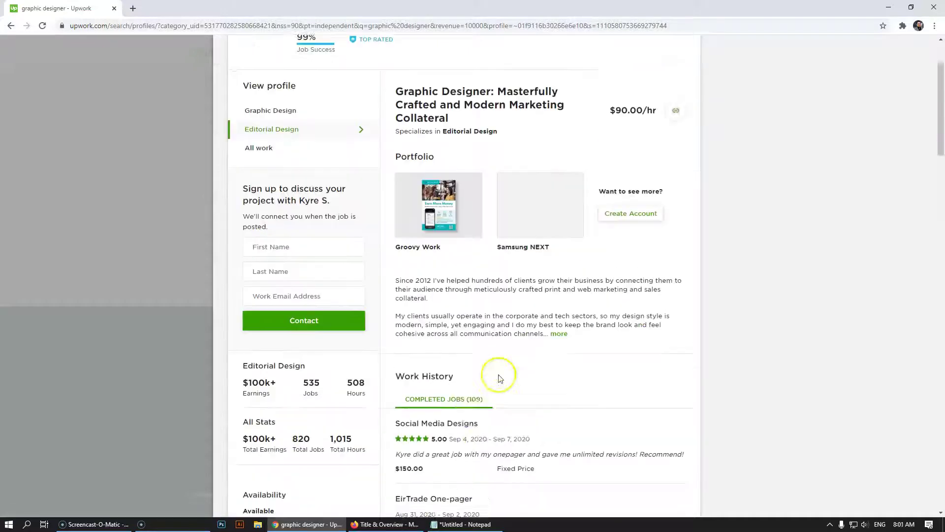
{"action": "left_click", "coordinate": [558, 293]}
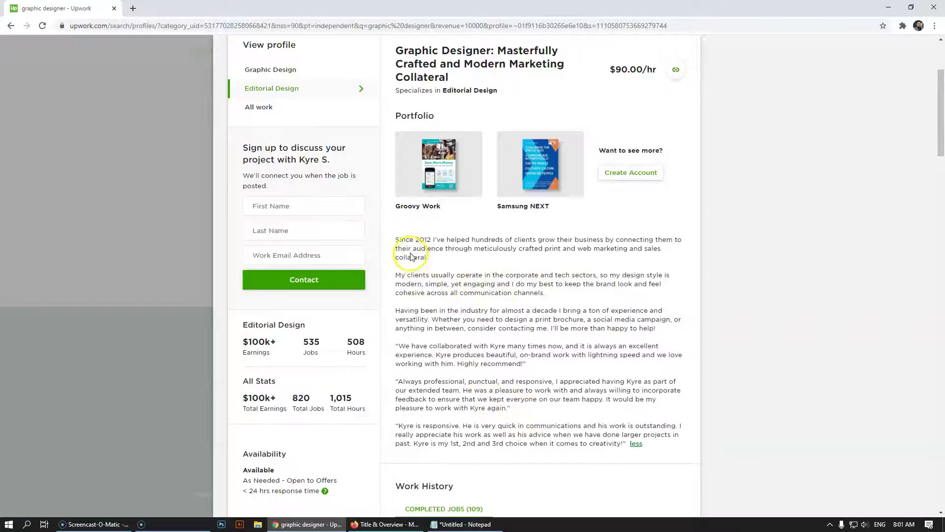
{"action": "scroll", "coordinate": [411, 254], "scroll_direction": "down", "scroll_amount": 2}
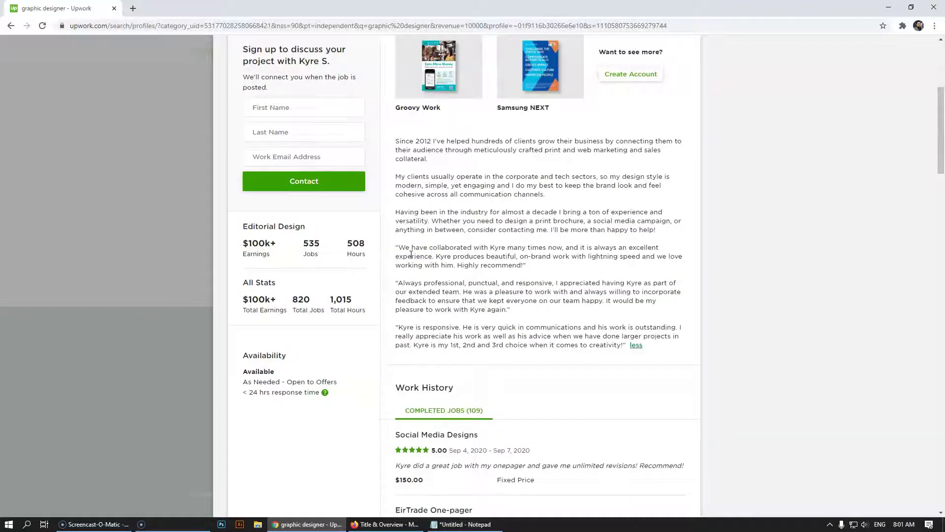
{"action": "double_click", "coordinate": [269, 299]}
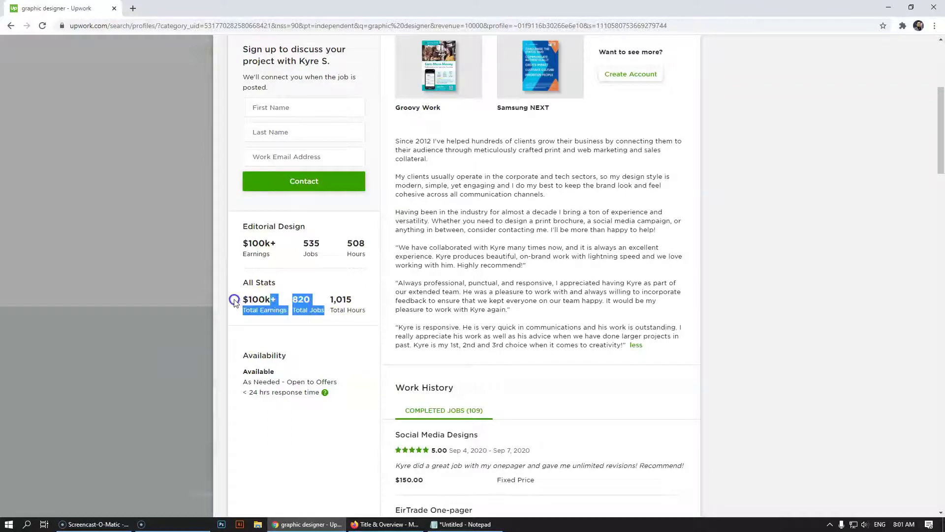
{"action": "left_click", "coordinate": [524, 222]}
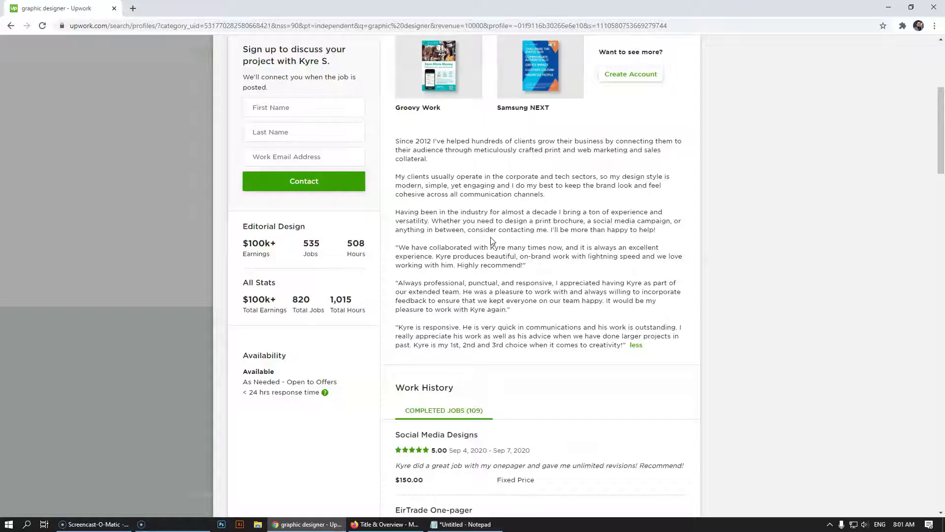
{"action": "left_click", "coordinate": [26, 182]}
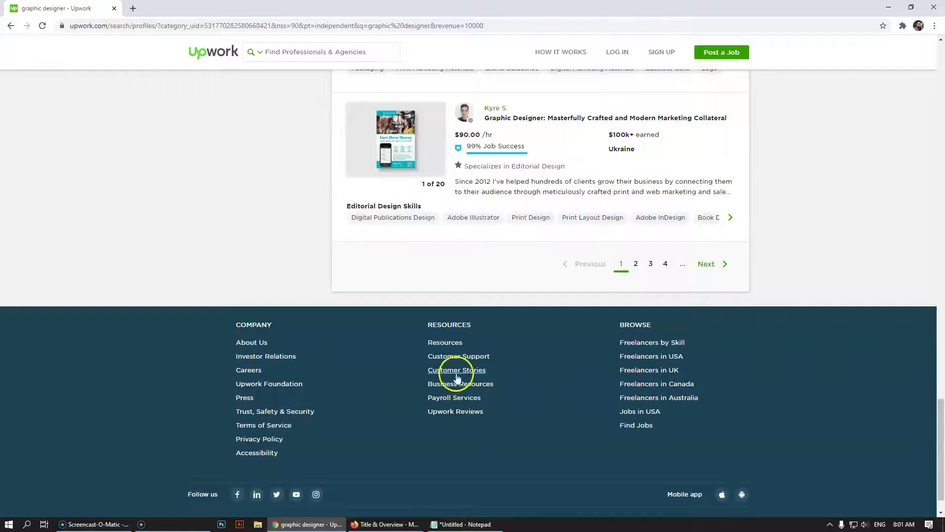
{"action": "left_click", "coordinate": [386, 524]}
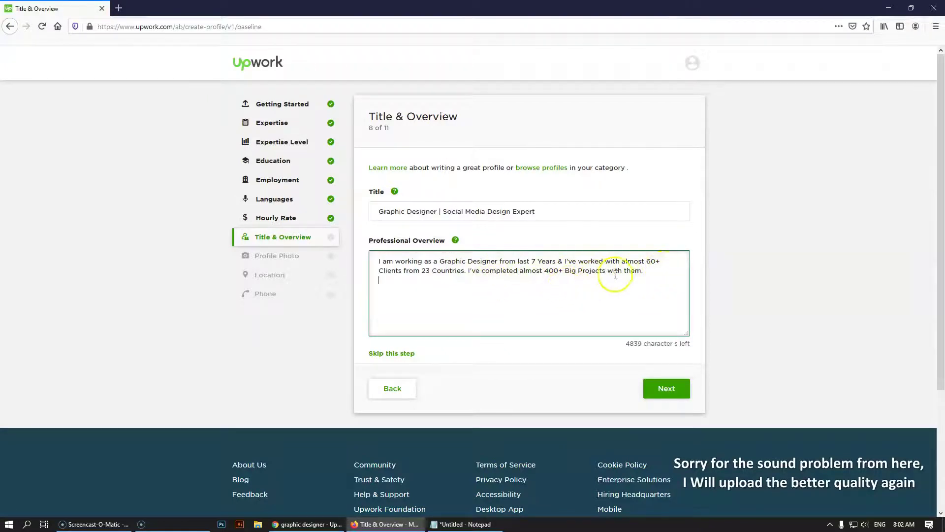
End the overview sentence with 'successfully.' and fix its spelling from the suggestions
{"action": "left_click", "coordinate": [648, 274]}
{"action": "type", "text": "succes"}
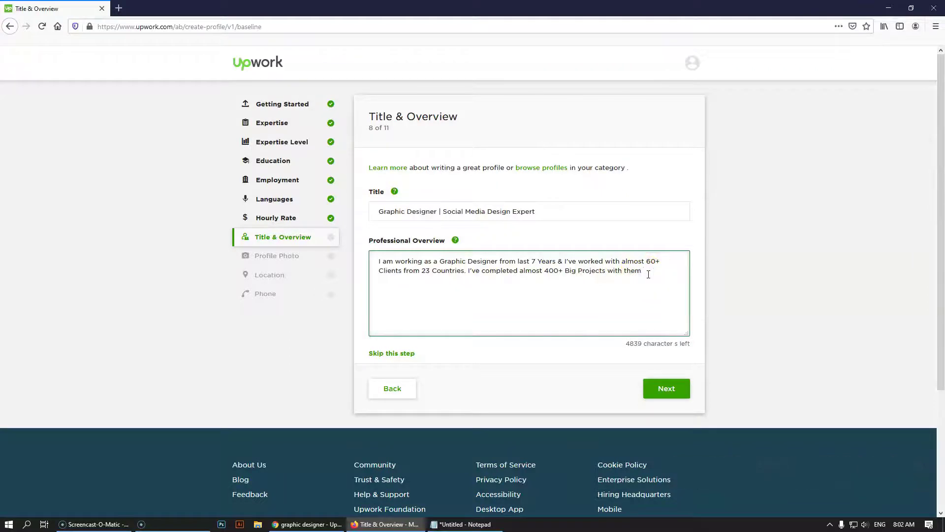
{"action": "type", "text": "fully."}
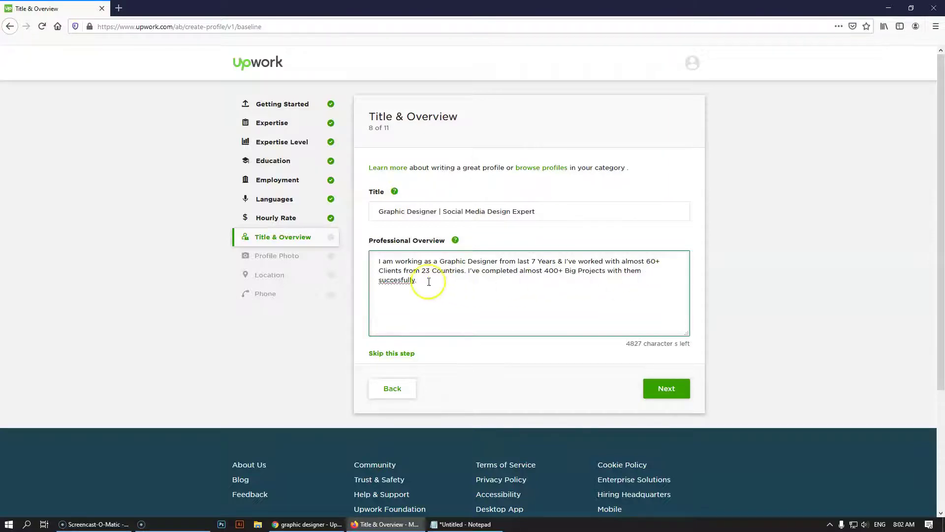
{"action": "right_click", "coordinate": [398, 281]}
{"action": "left_click", "coordinate": [428, 287]}
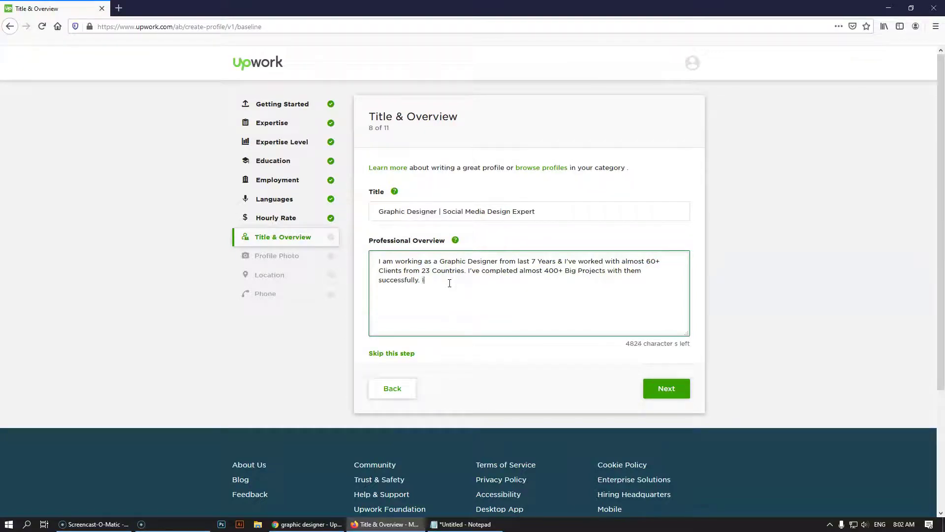
Add 'I can design anything related Graphical Design but I am expert in Social Media Design'
{"action": "type", "text": "am"}
{"action": "key", "text": "BackSpace"}
{"action": "type", "text": "can design anything related Fr"}
{"action": "key", "text": "BackSpace"}
{"action": "key", "text": "BackSpace"}
{"action": "type", "text": "Grap"}
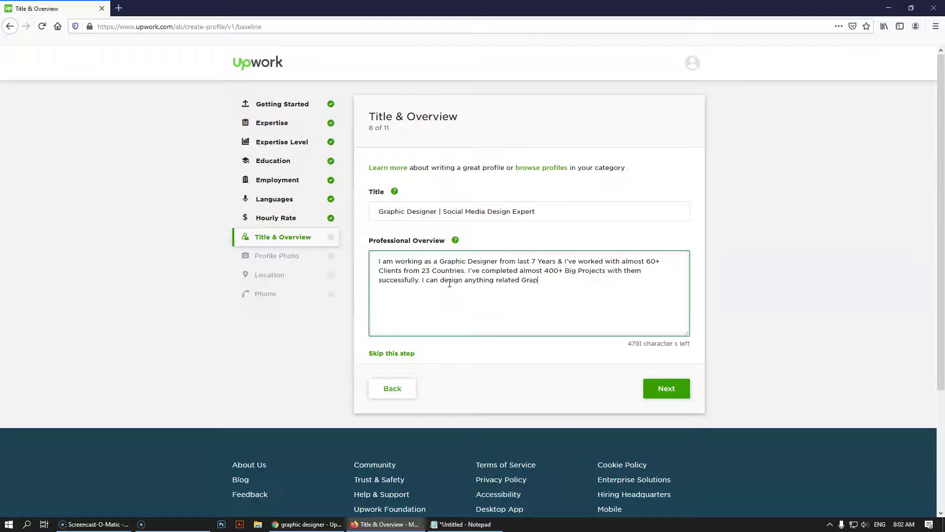
{"action": "type", "text": "hical Design but I am expert in S"}
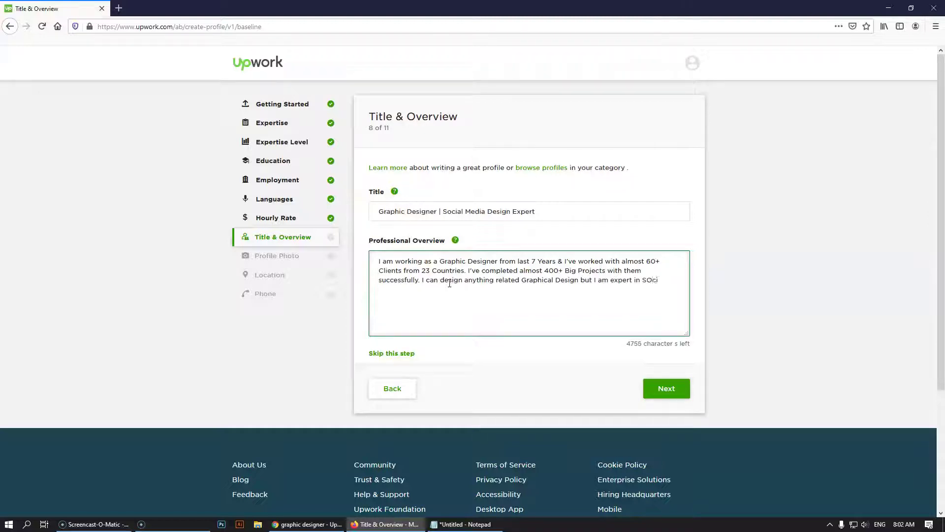
{"action": "type", "text": "ocilam"}
{"action": "key", "text": "BackSpace"}
{"action": "key", "text": "BackSpace"}
{"action": "key", "text": "BackSpace"}
{"action": "key", "text": "BackSpace"}
{"action": "type", "text": "ial Media Design"}
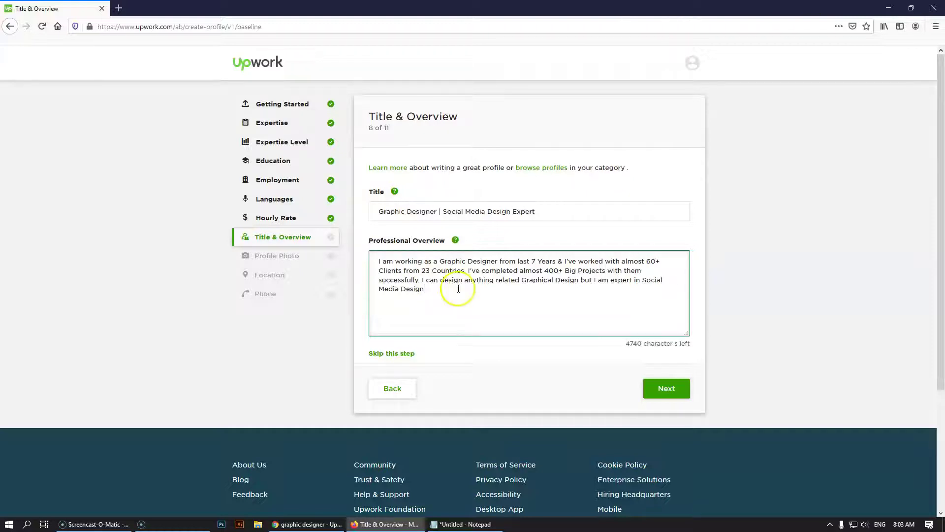
Select text in the Title field in preparation for editing it
{"action": "left_click", "coordinate": [447, 210]}
{"action": "left_click_drag", "start_coordinate": [448, 211], "coordinate": [542, 210]}
{"action": "left_click", "coordinate": [438, 290]}
{"action": "left_click", "coordinate": [484, 212]}
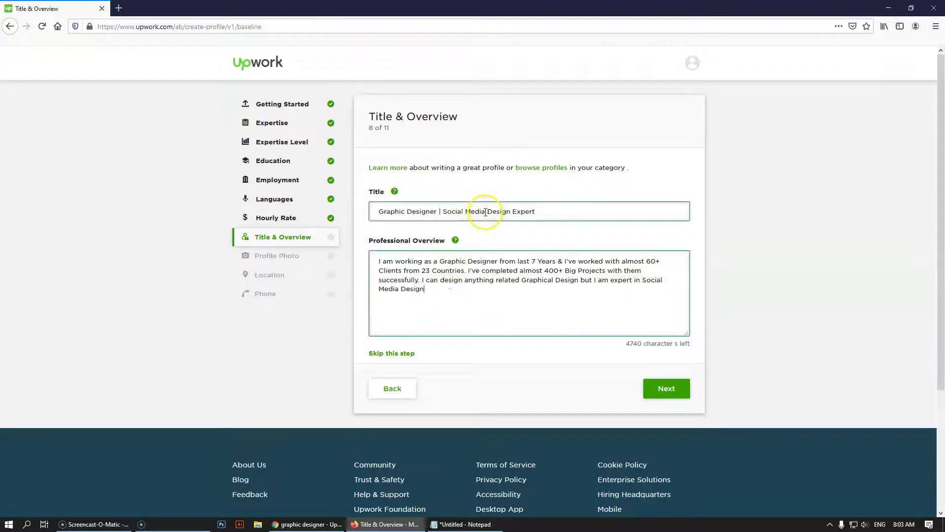
Replace 'Social Media' with 'Print' so the title reads 'Graphic Designer | Print Design Expert'
{"action": "left_click", "coordinate": [444, 212]}
{"action": "key", "text": "shift+End"}
{"action": "left_click", "coordinate": [467, 211]}
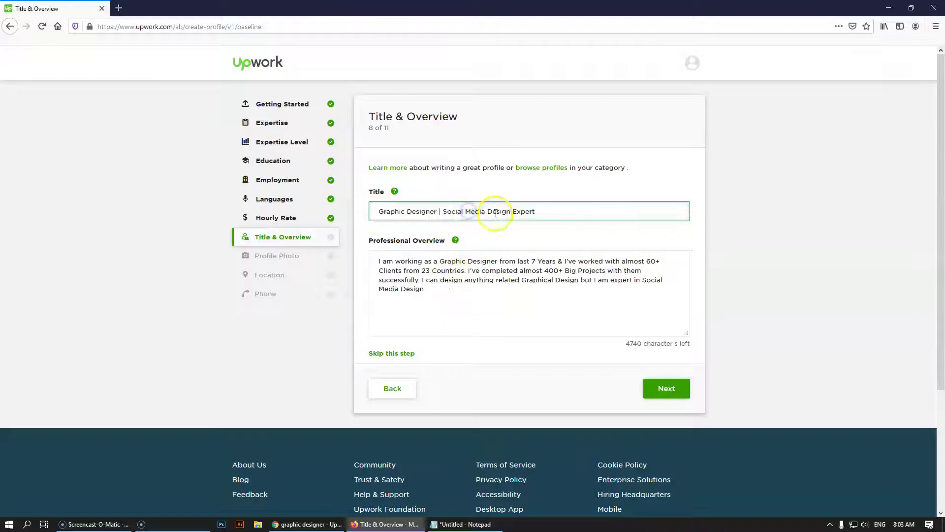
{"action": "left_click_drag", "start_coordinate": [485, 211], "coordinate": [446, 211]}
{"action": "type", "text": "Print"}
Change 'Social Media' to 'Print' in the overview, add a period and start a new line
{"action": "left_click", "coordinate": [454, 306]}
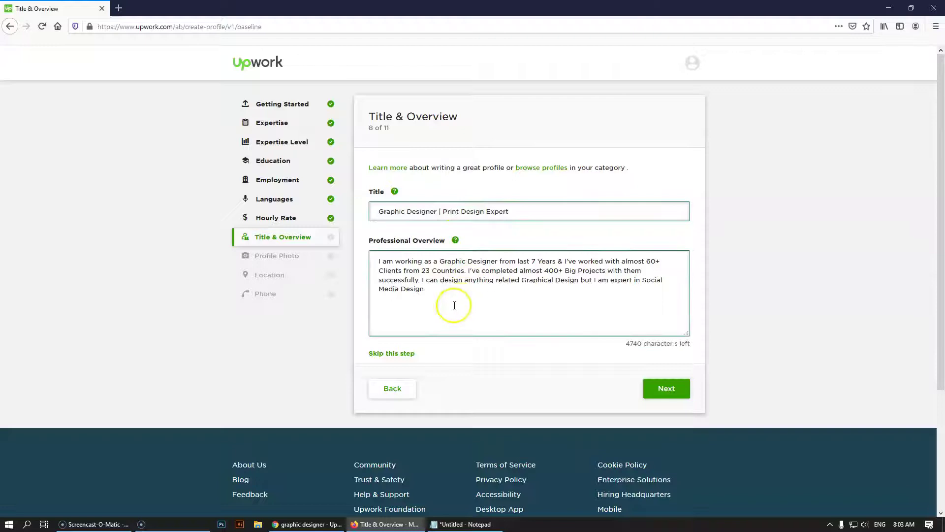
{"action": "left_click", "coordinate": [642, 282]}
{"action": "left_click_drag", "start_coordinate": [643, 282], "coordinate": [399, 291]}
{"action": "type", "text": "Print"}
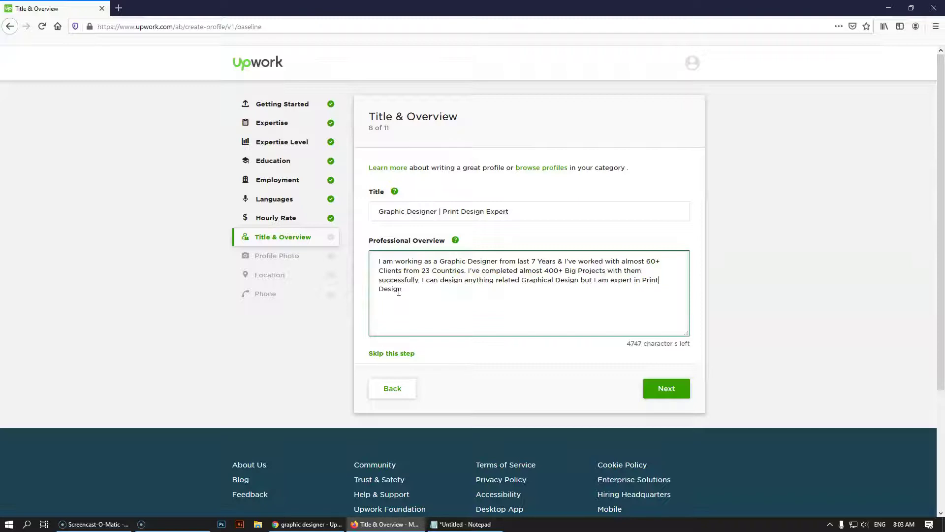
{"action": "left_click", "coordinate": [410, 289]}
{"action": "type", "text": "."}
{"action": "key", "text": "Return"}
{"action": "key", "text": "Return"}
{"action": "left_click", "coordinate": [465, 524]}
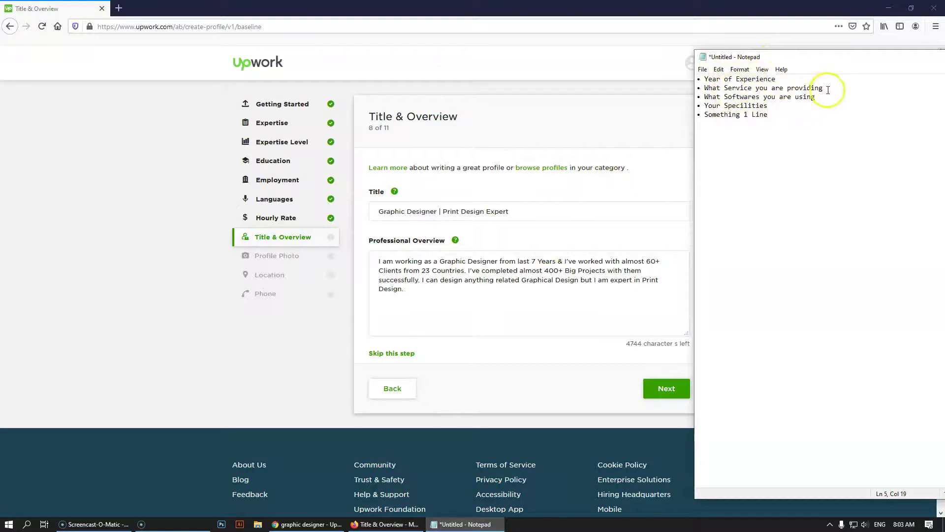
Start a new overview paragraph with 'I am Providing' and open a blank browser tab
{"action": "left_click", "coordinate": [396, 313]}
{"action": "type", "text": "I am"}
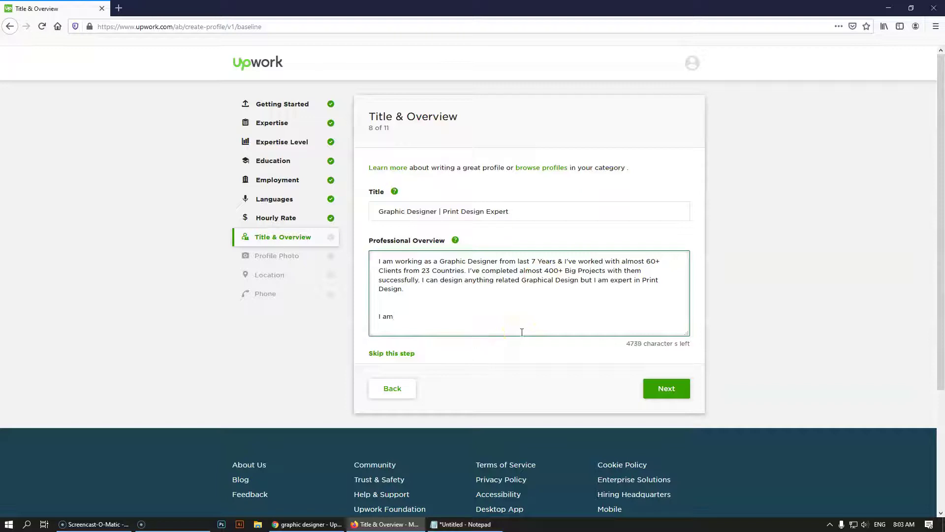
{"action": "type", "text": " Providing"}
{"action": "left_click", "coordinate": [119, 8]}
{"action": "left_click", "coordinate": [147, 28]}
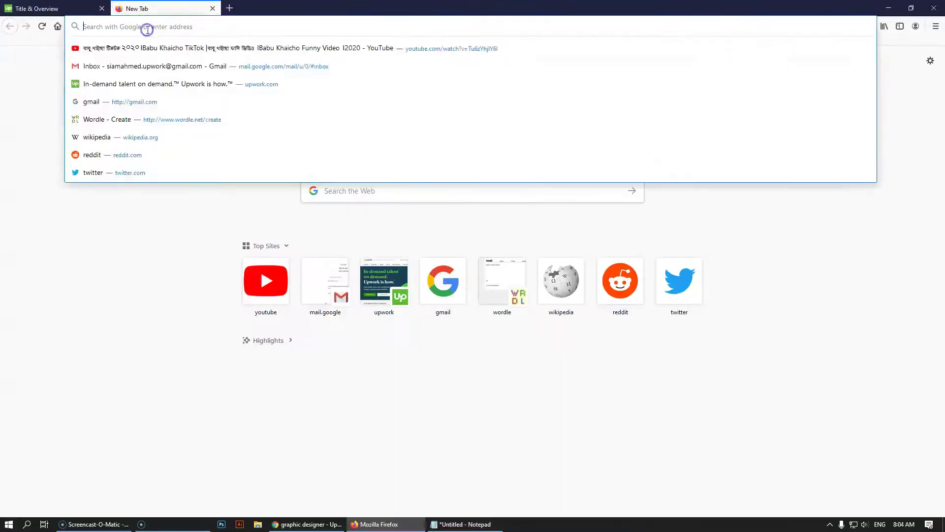
Search 'text symbols' and copy the green check mark from coolsymbol.com
{"action": "type", "text": "text "}
{"action": "type", "text": "symbols"}
{"action": "key", "text": "Return"}
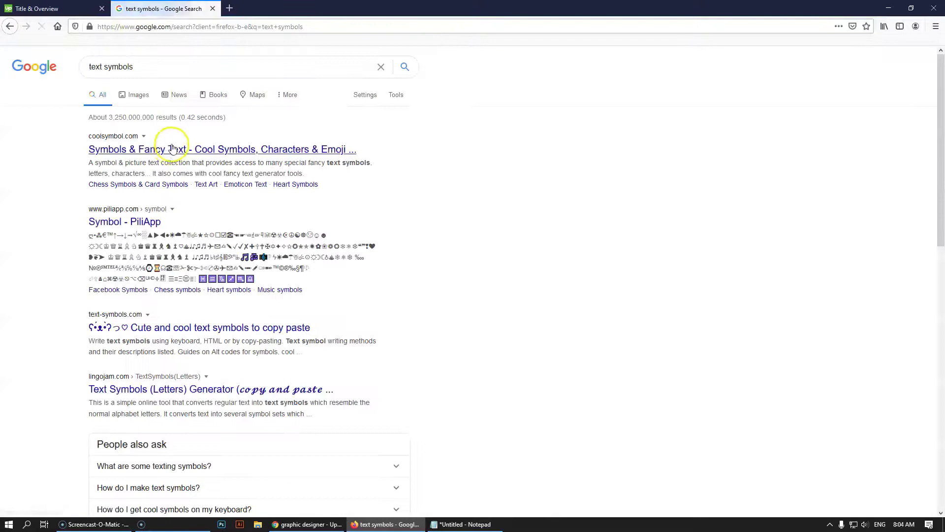
{"action": "left_click", "coordinate": [172, 149]}
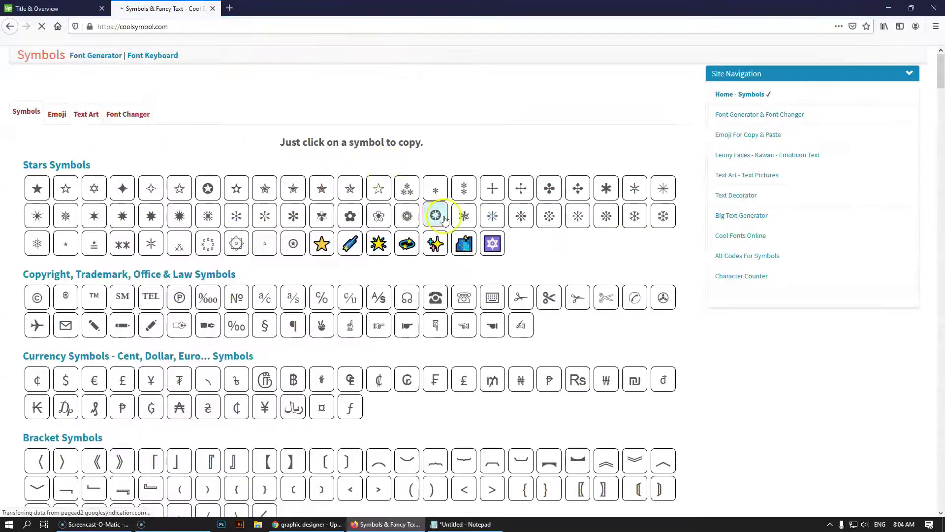
{"action": "scroll", "coordinate": [445, 219], "scroll_direction": "down", "scroll_amount": 20}
{"action": "scroll", "coordinate": [406, 295], "scroll_direction": "down", "scroll_amount": 3}
{"action": "scroll", "coordinate": [407, 293], "scroll_direction": "up", "scroll_amount": 13}
{"action": "scroll", "coordinate": [298, 334], "scroll_direction": "down", "scroll_amount": 3}
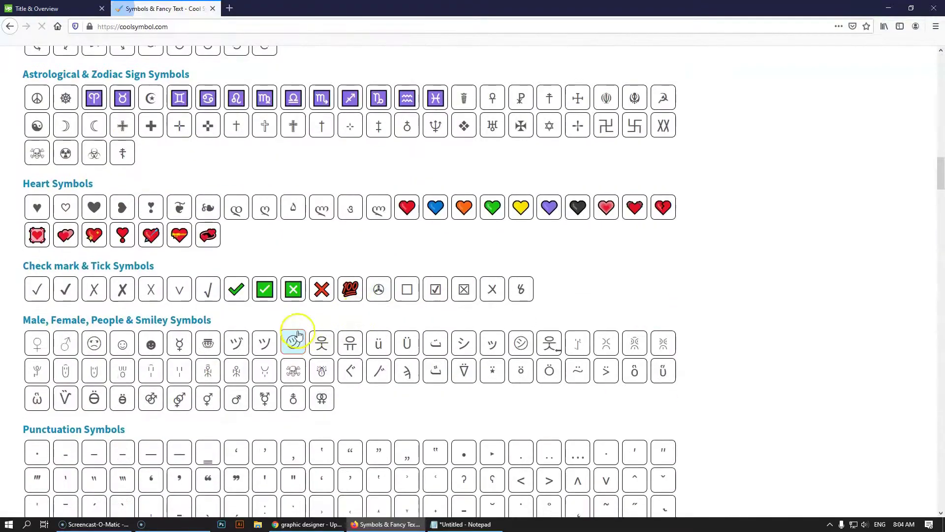
{"action": "left_click", "coordinate": [265, 288]}
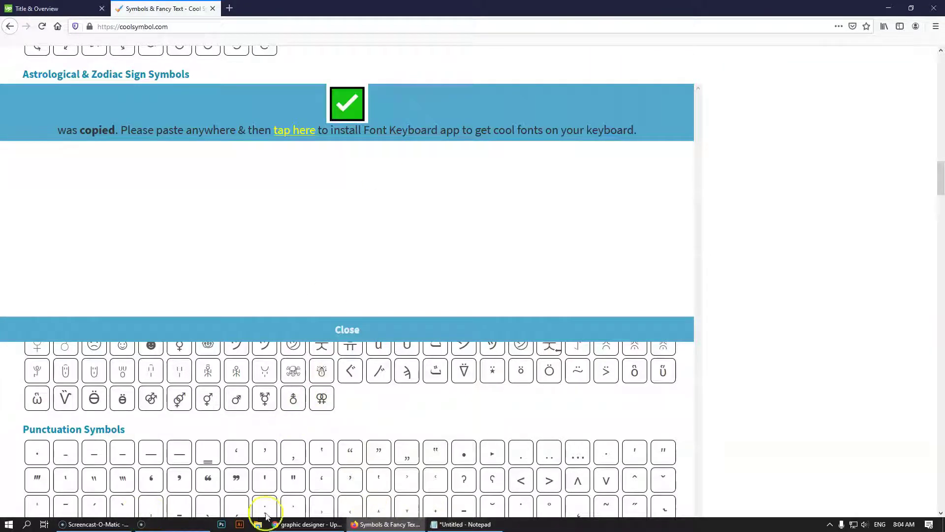
Paste the check mark before 'I am Providing' in the Upwork overview and add two blank lines
{"action": "left_click", "coordinate": [266, 516]}
{"action": "left_click", "coordinate": [367, 524]}
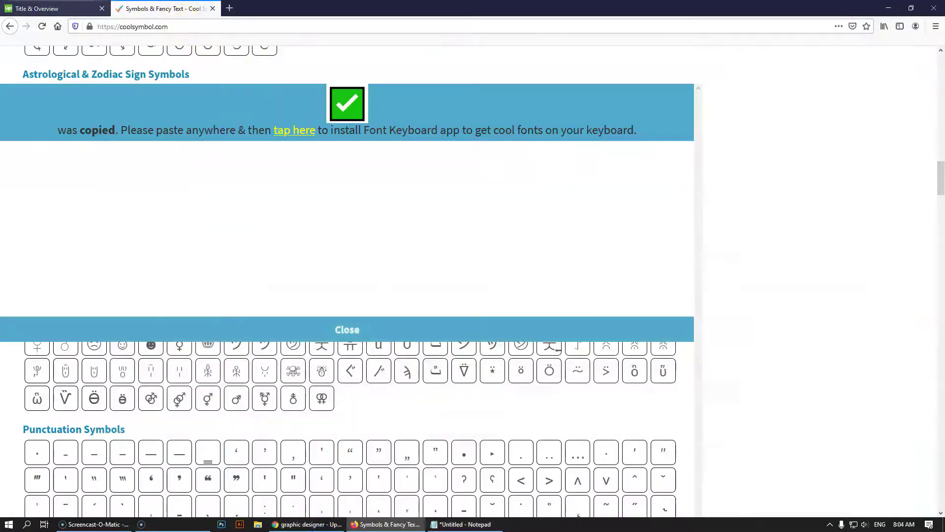
{"action": "key", "text": "ctrl+Tab"}
{"action": "left_click", "coordinate": [378, 316]}
{"action": "key", "text": "ctrl+v"}
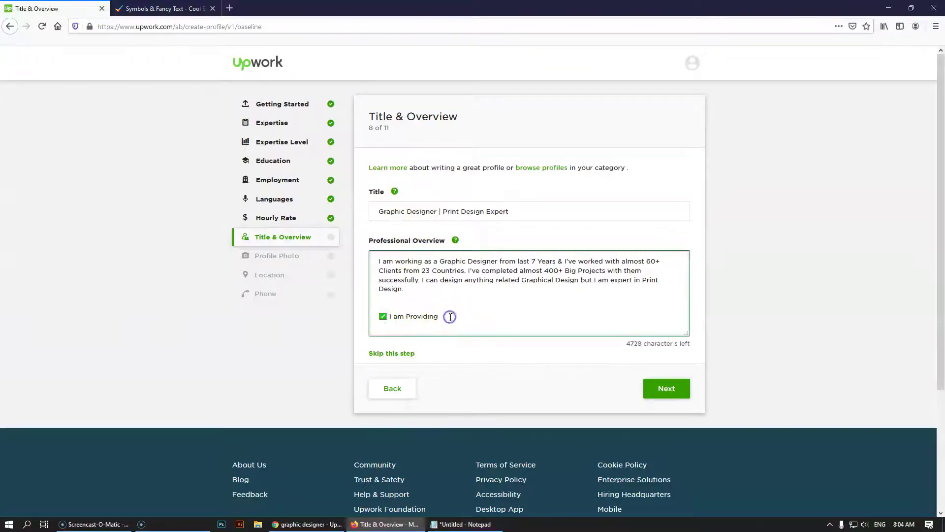
{"action": "key", "text": "Return"}
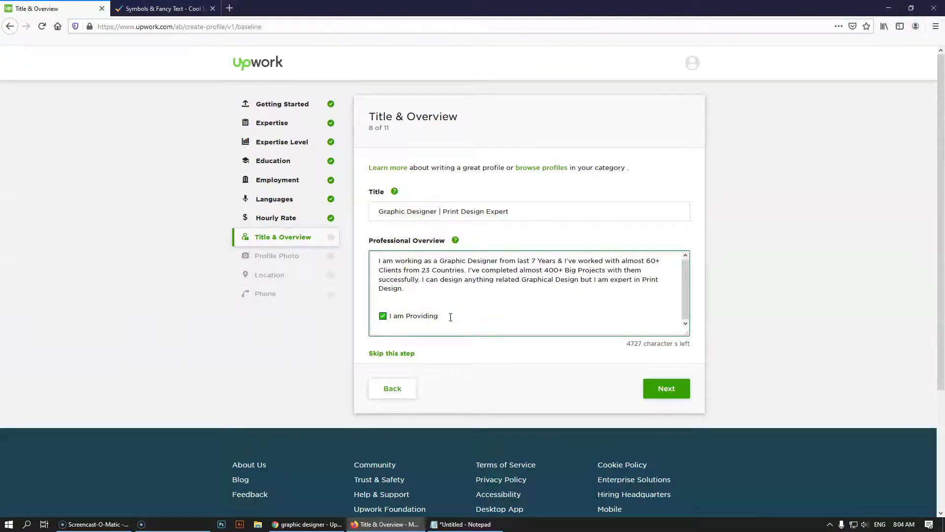
{"action": "key", "text": "Return"}
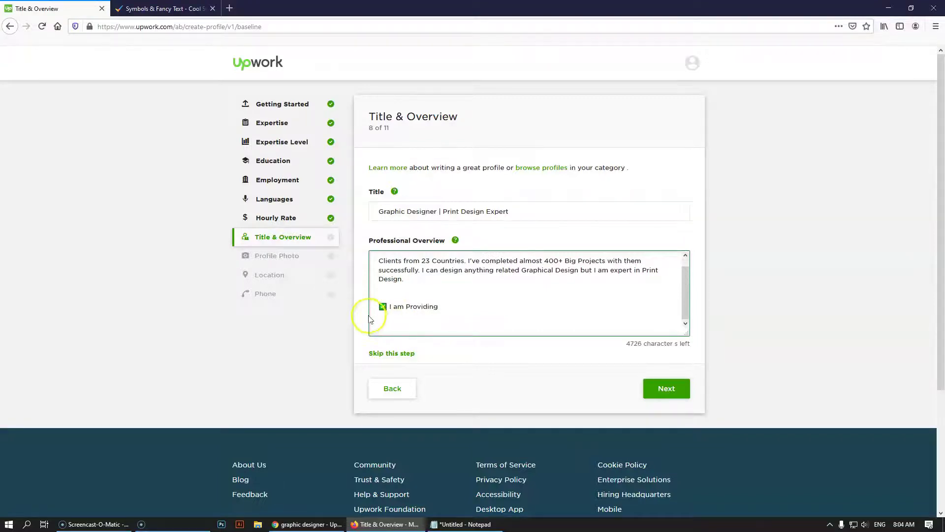
{"action": "left_click", "coordinate": [382, 317]}
Start the service list with Flyer, Magazine, Brochure and Company Profile Design items
{"action": "left_click", "coordinate": [385, 324]}
{"action": "left_click", "coordinate": [417, 323]}
{"action": "type", "text": "Flyer Design"}
{"action": "key", "text": "Return"}
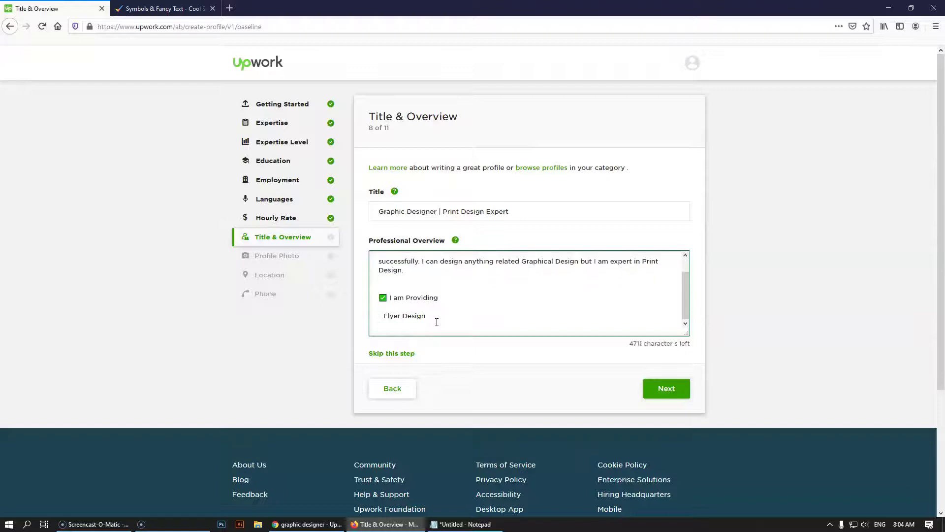
{"action": "type", "text": "- Magazine Design"}
{"action": "key", "text": "Return"}
{"action": "type", "text": "- "}
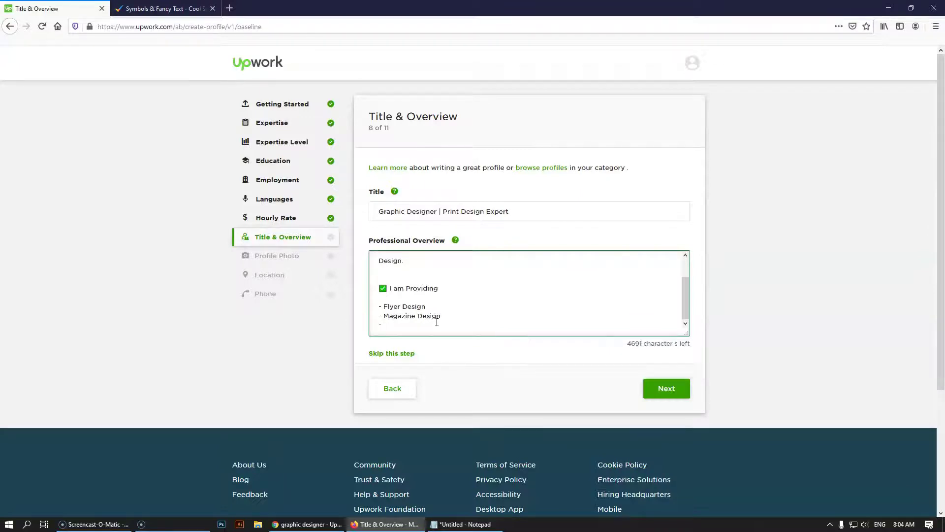
{"action": "type", "text": "Brochure Design"}
{"action": "key", "text": "Return"}
{"action": "type", "text": "- Compay "}
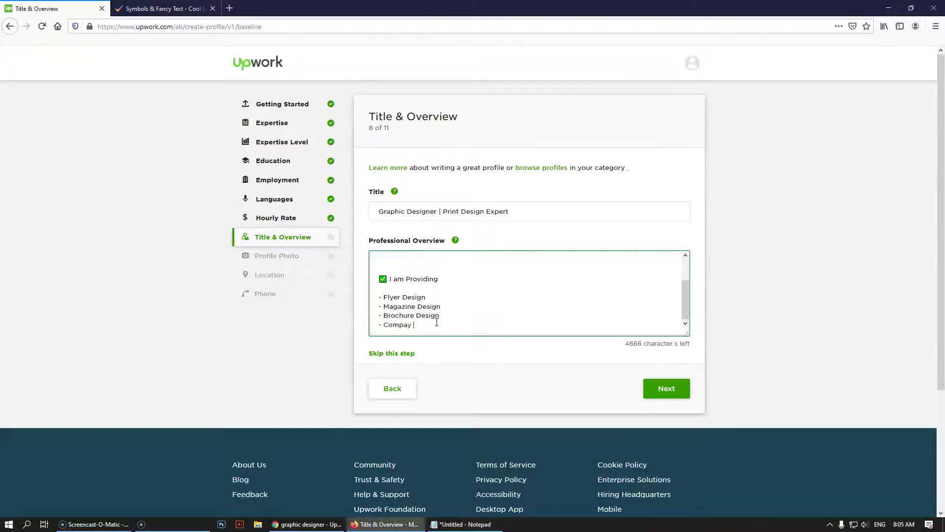
{"action": "type", "text": "Profile Design"}
{"action": "key", "text": "Return"}
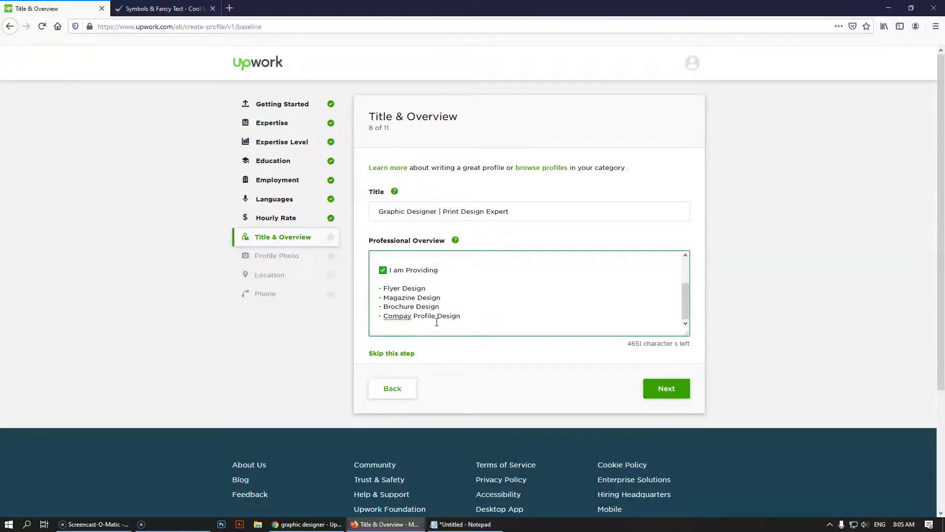
Correct 'Compay' to 'Company', then add Book Cover, Catalog, Annual Report Design and '- And more'
{"action": "left_click", "coordinate": [409, 315]}
{"action": "type", "text": "n"}
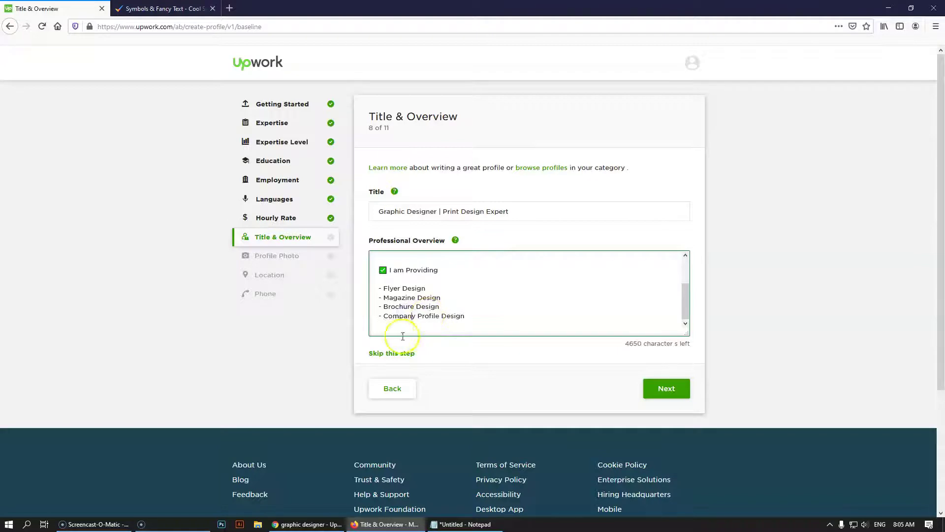
{"action": "left_click", "coordinate": [428, 321]}
{"action": "type", "text": "-"}
{"action": "type", "text": "Book Cover Design"}
{"action": "key", "text": "Return"}
{"action": "type", "text": "- "}
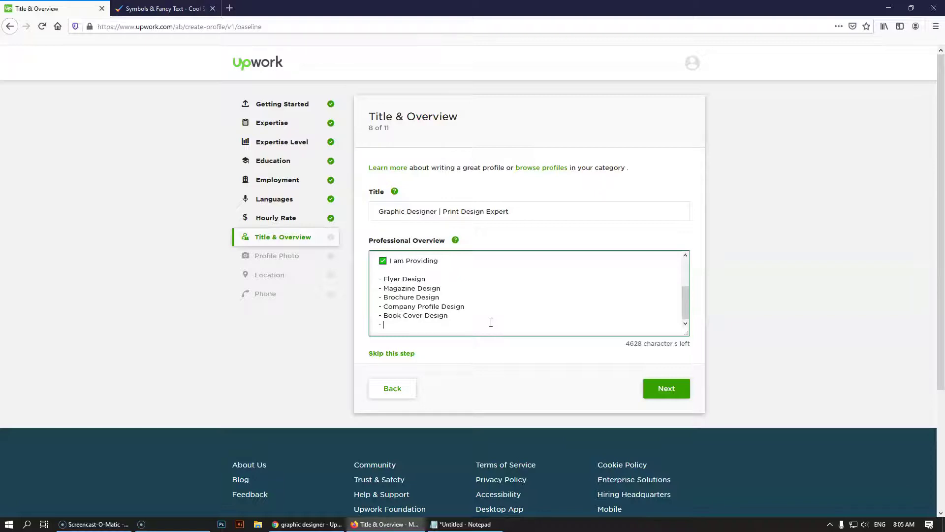
{"action": "type", "text": "Catalog Design"}
{"action": "key", "text": "Return"}
{"action": "type", "text": "- Annual Report Design"}
{"action": "key", "text": "Return"}
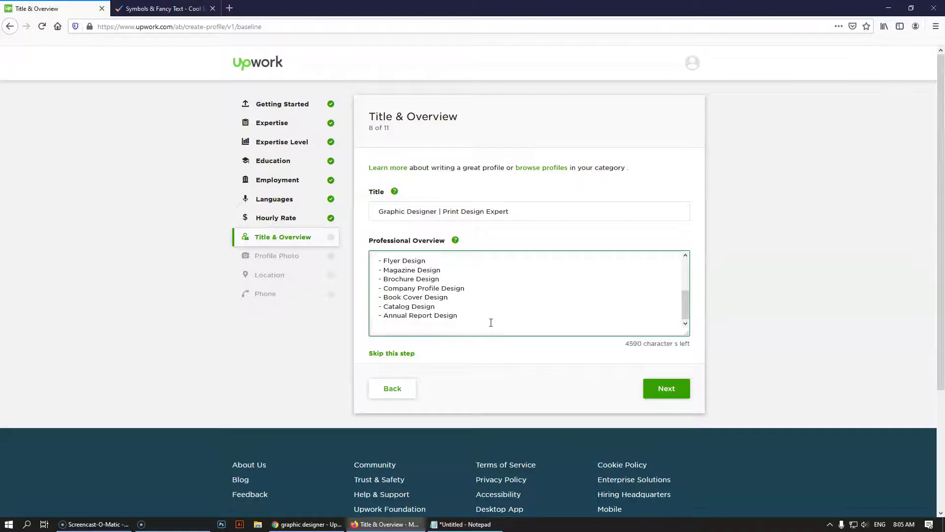
{"action": "type", "text": "-"}
{"action": "type", "text": "And more"}
Insert '- Banner Design' and '- Poster Design' after Annual Report Design
{"action": "scroll", "coordinate": [399, 278], "scroll_direction": "up", "scroll_amount": 5}
{"action": "scroll", "coordinate": [408, 289], "scroll_direction": "down", "scroll_amount": 5}
{"action": "scroll", "coordinate": [411, 297], "scroll_direction": "down", "scroll_amount": 1}
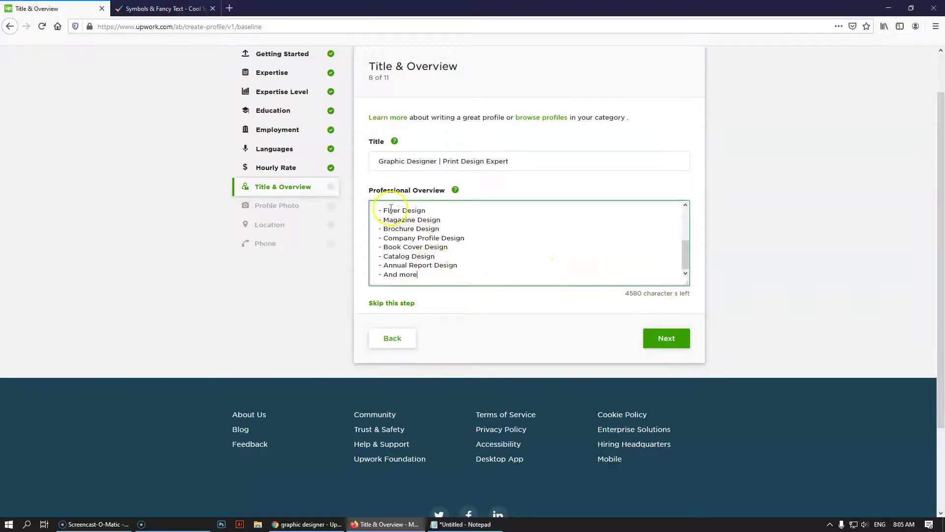
{"action": "left_click", "coordinate": [459, 265]}
{"action": "key", "text": "Return"}
{"action": "type", "text": "- B"}
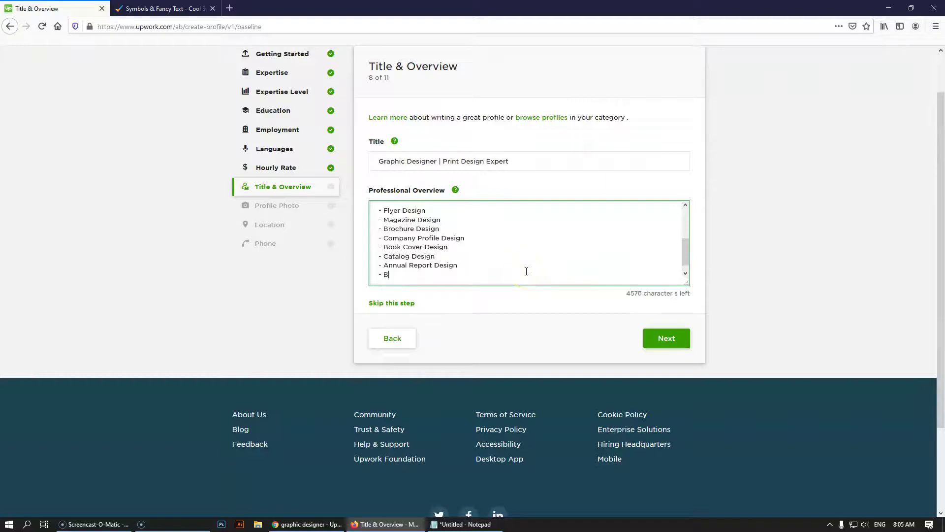
{"action": "type", "text": "anner Design"}
{"action": "key", "text": "Return"}
{"action": "type", "text": "- Poster Design"}
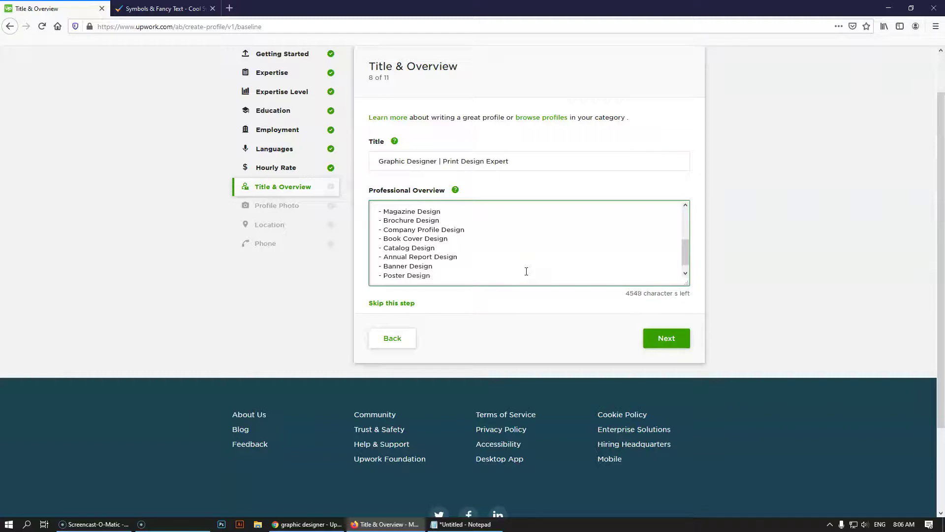
Change the final line '- And more' to '& more' and add an empty line after it
{"action": "scroll", "coordinate": [522, 270], "scroll_direction": "down", "scroll_amount": 1}
{"action": "scroll", "coordinate": [464, 270], "scroll_direction": "down", "scroll_amount": 2}
{"action": "left_click", "coordinate": [465, 224]}
{"action": "left_click", "coordinate": [437, 227]}
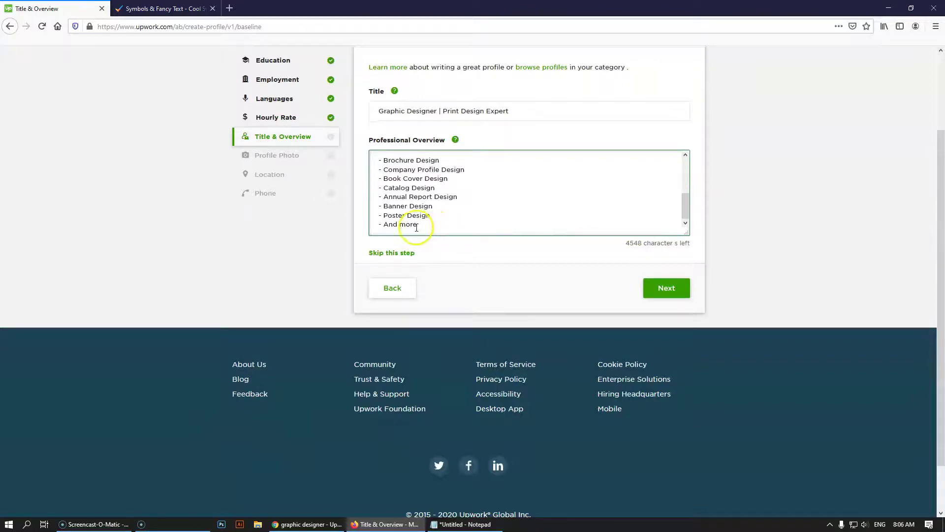
{"action": "left_click_drag", "start_coordinate": [398, 226], "coordinate": [385, 226]}
{"action": "type", "text": "&"}
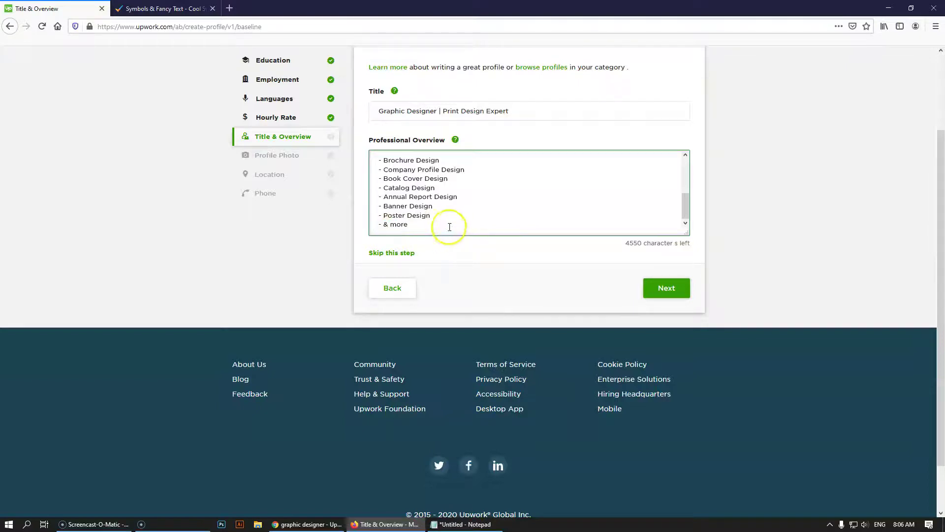
{"action": "left_click", "coordinate": [382, 226]}
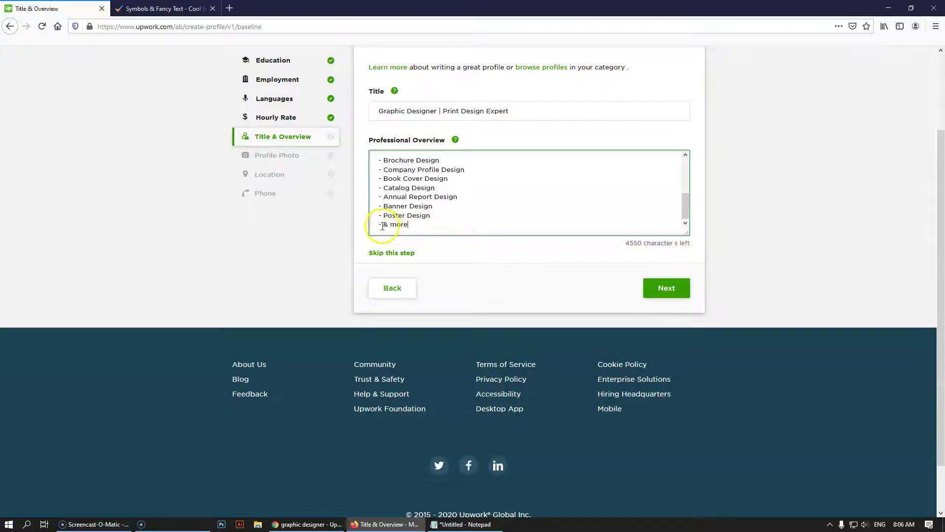
{"action": "key", "text": "BackSpace"}
{"action": "left_click", "coordinate": [443, 231]}
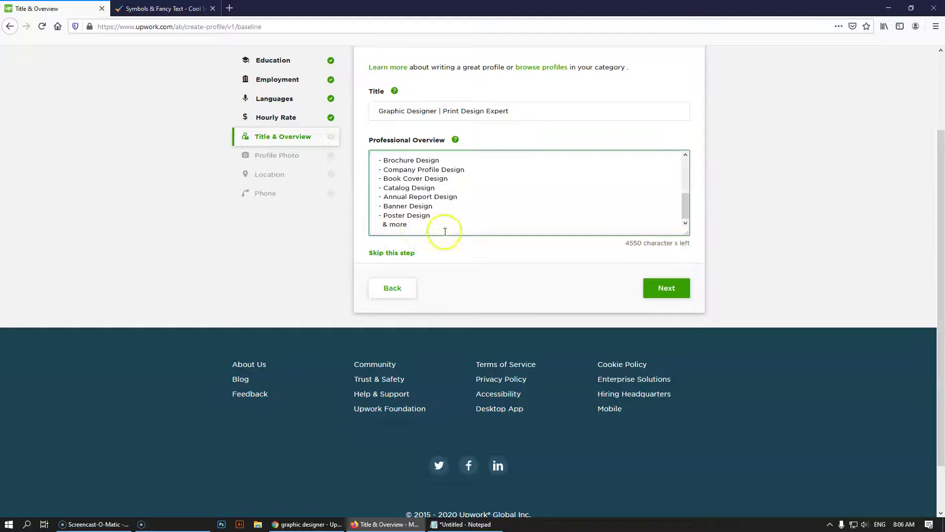
{"action": "left_click", "coordinate": [539, 225]}
{"action": "scroll", "coordinate": [477, 223], "scroll_direction": "up", "scroll_amount": 4}
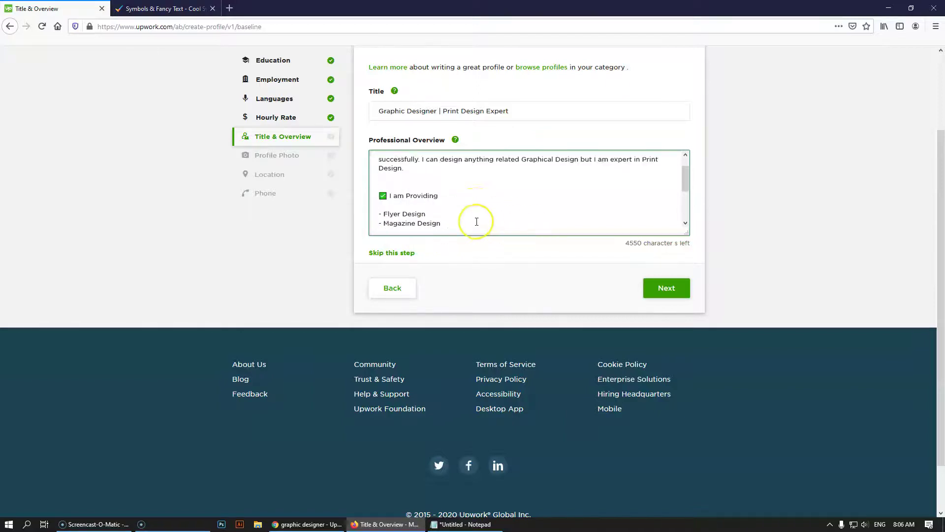
{"action": "scroll", "coordinate": [476, 224], "scroll_direction": "down", "scroll_amount": 6}
{"action": "scroll", "coordinate": [475, 224], "scroll_direction": "down", "scroll_amount": 2}
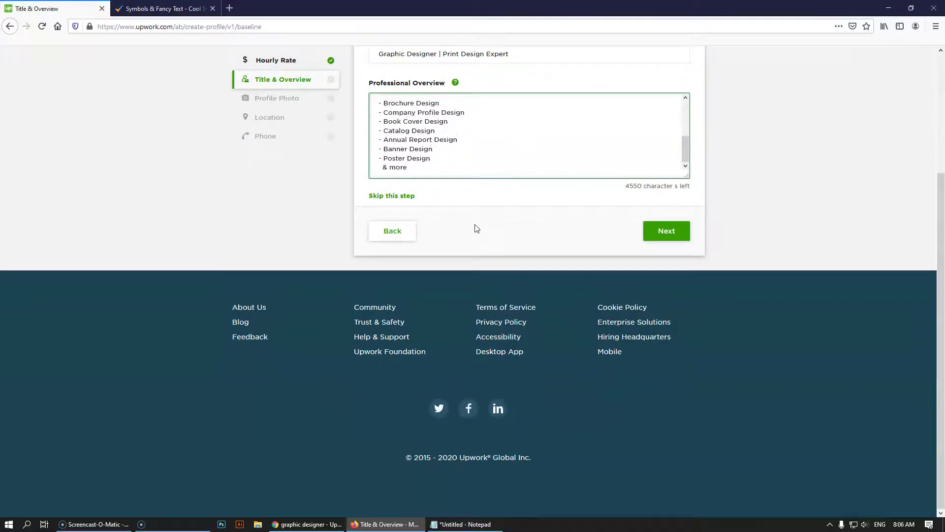
{"action": "key", "text": "Return"}
{"action": "key", "text": "Return"}
{"action": "left_click", "coordinate": [564, 152]}
{"action": "scroll", "coordinate": [566, 157], "scroll_direction": "up", "scroll_amount": 2}
Copy the '✅ I am Providing' heading and paste it below the print-design list
{"action": "scroll", "coordinate": [567, 159], "scroll_direction": "up", "scroll_amount": 2}
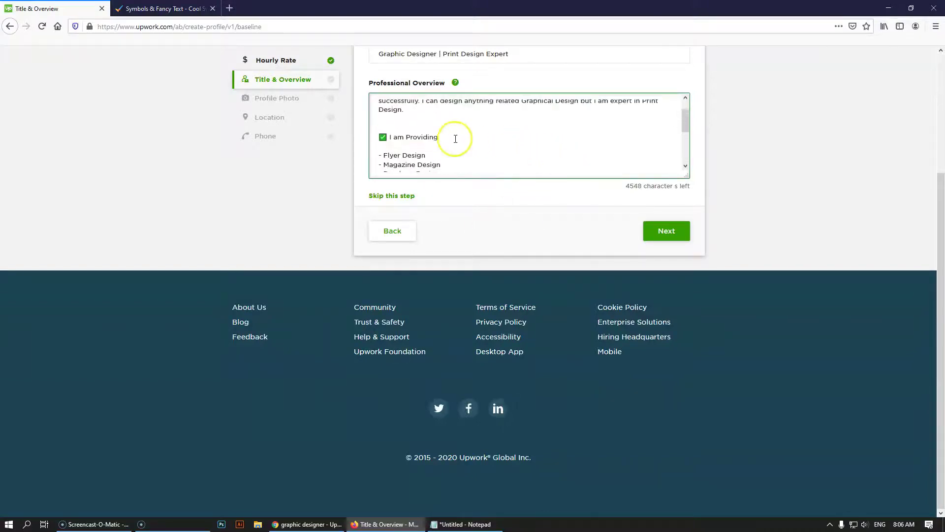
{"action": "left_click_drag", "start_coordinate": [439, 137], "coordinate": [376, 136]}
{"action": "key", "text": "ctrl+c"}
{"action": "scroll", "coordinate": [422, 143], "scroll_direction": "down", "scroll_amount": 3}
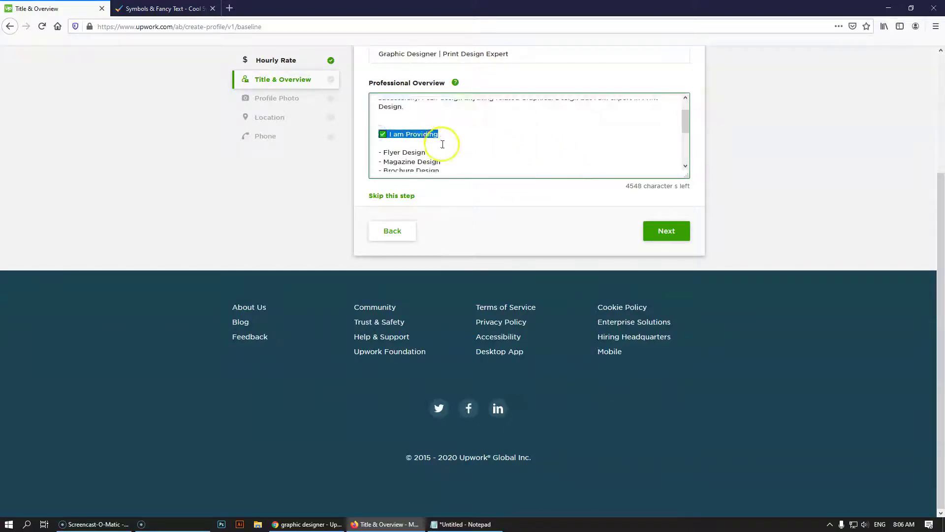
{"action": "left_click", "coordinate": [410, 168]}
{"action": "key", "text": "ctrl+v"}
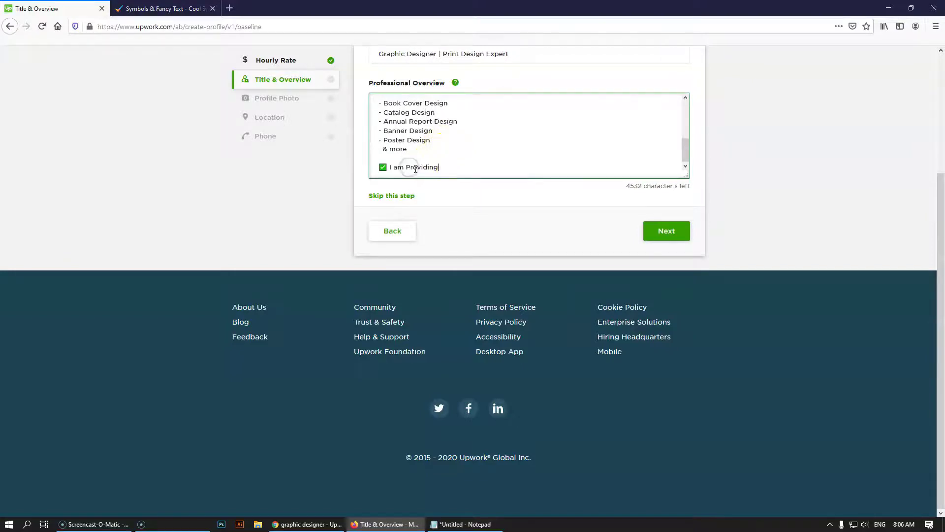
{"action": "left_click", "coordinate": [462, 523]}
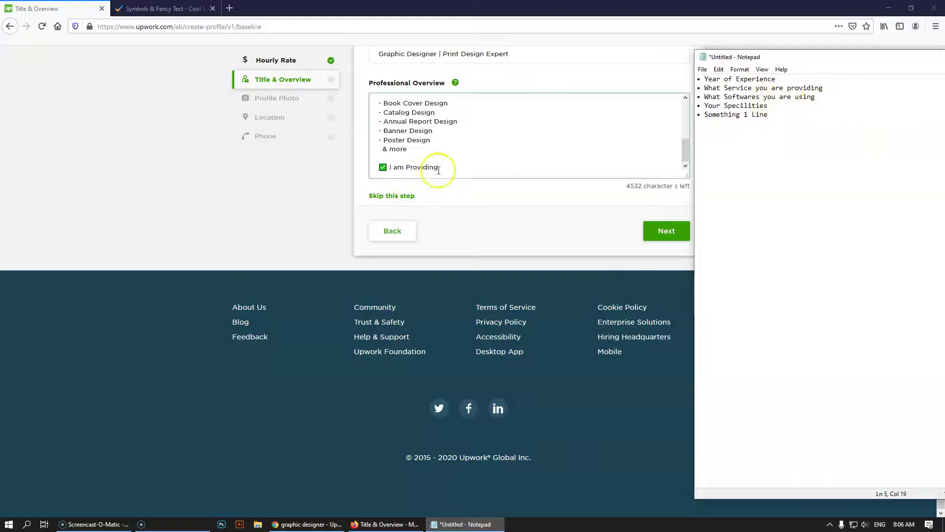
Change the pasted heading to '✅ I am Using These Softwares' and start a '-' item beneath it
{"action": "left_click_drag", "start_coordinate": [438, 168], "coordinate": [405, 168]}
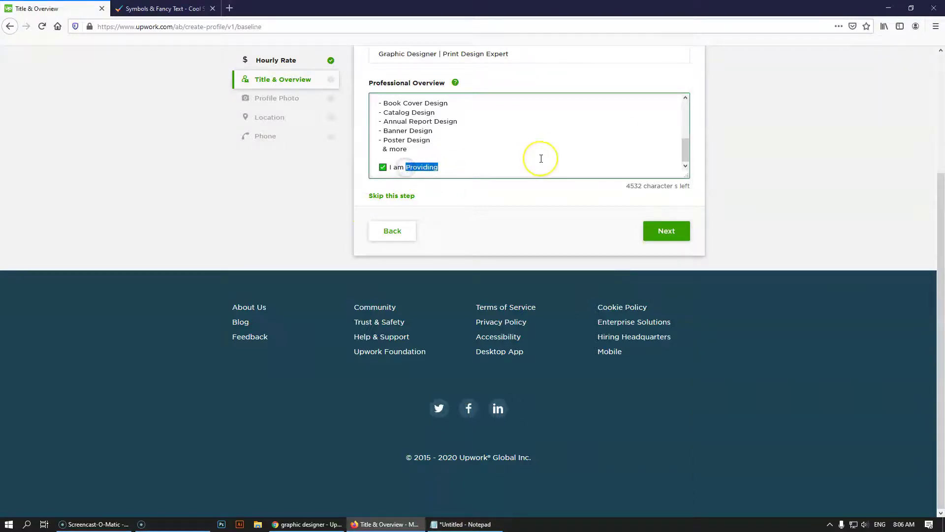
{"action": "type", "text": "Using these"}
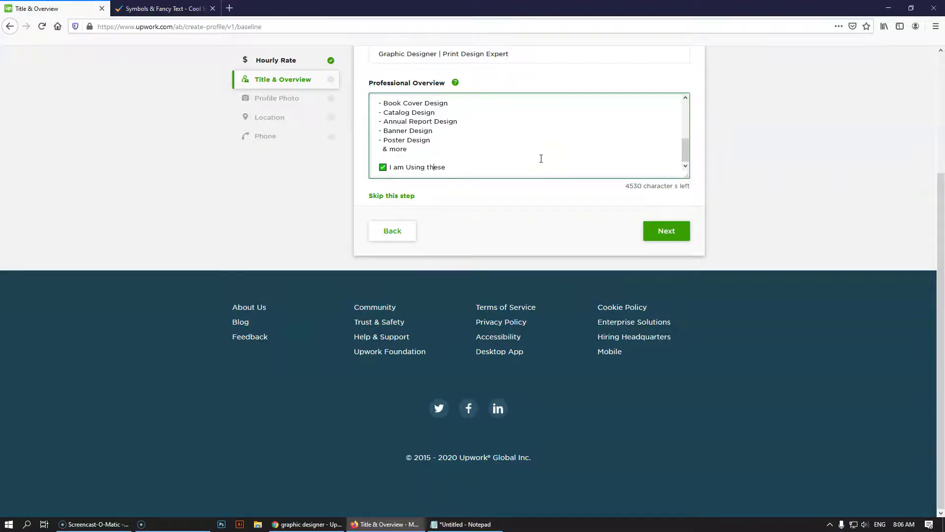
{"action": "scroll", "coordinate": [541, 158], "scroll_direction": "up", "scroll_amount": 5}
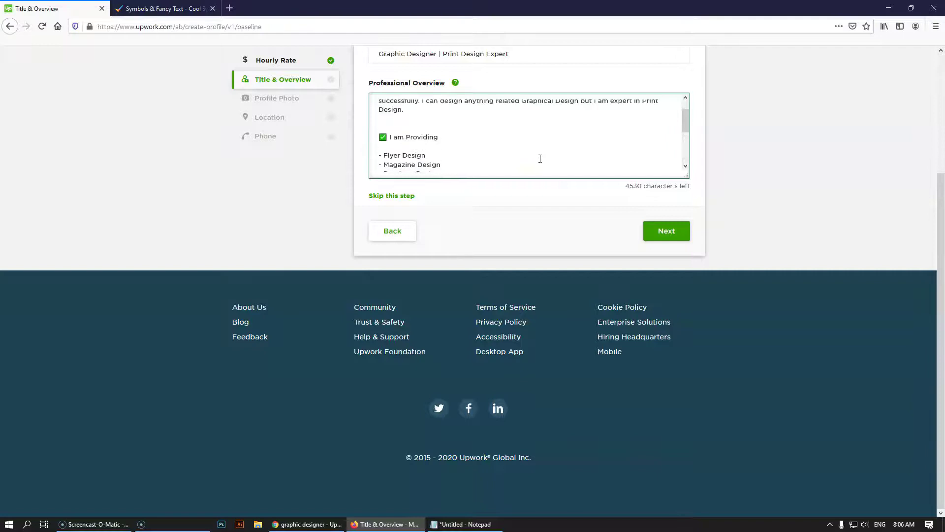
{"action": "left_click", "coordinate": [406, 139]}
{"action": "scroll", "coordinate": [432, 136], "scroll_direction": "down", "scroll_amount": 3}
{"action": "left_click", "coordinate": [433, 168]}
{"action": "key", "text": "BackSpace"}
{"action": "type", "text": "These Softwares"}
{"action": "key", "text": "Return"}
{"action": "key", "text": "Return"}
{"action": "type", "text": "-"}
{"action": "left_click", "coordinate": [421, 167]}
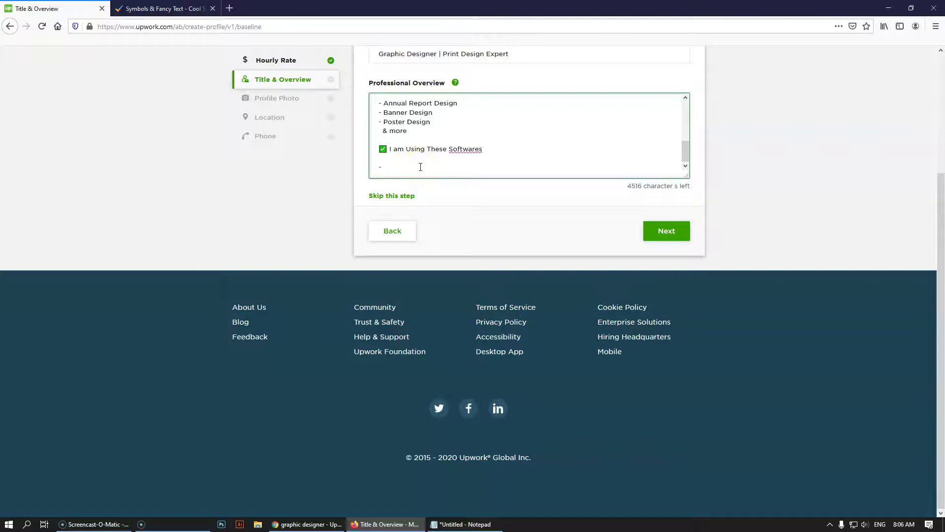
List Adobe Photoshop, Adobe Illustrator, Adobe Indesign, MS Word and Adobe XD as dash items
{"action": "type", "text": "Adobe Photoshop"}
{"action": "key", "text": "Return"}
{"action": "type", "text": "- Adobe Ill"}
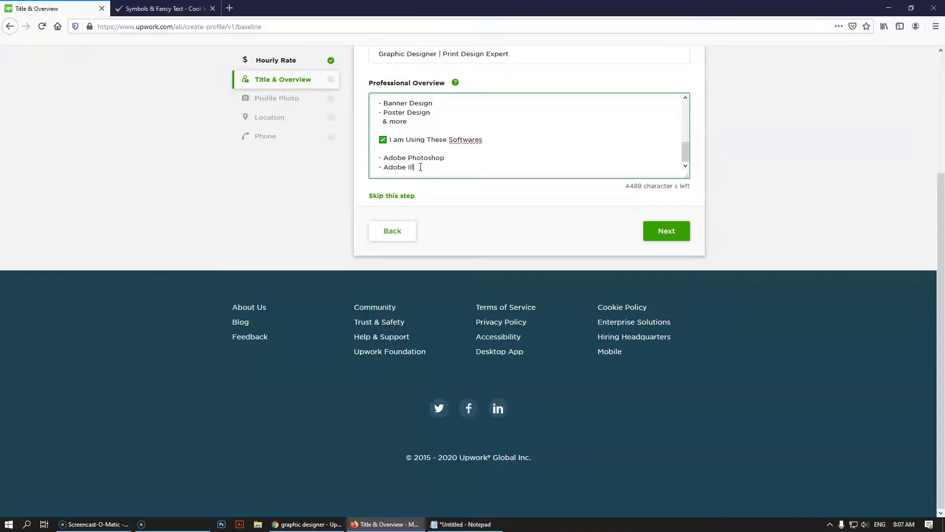
{"action": "type", "text": "ustrator"}
{"action": "key", "text": "Return"}
{"action": "type", "text": "-"}
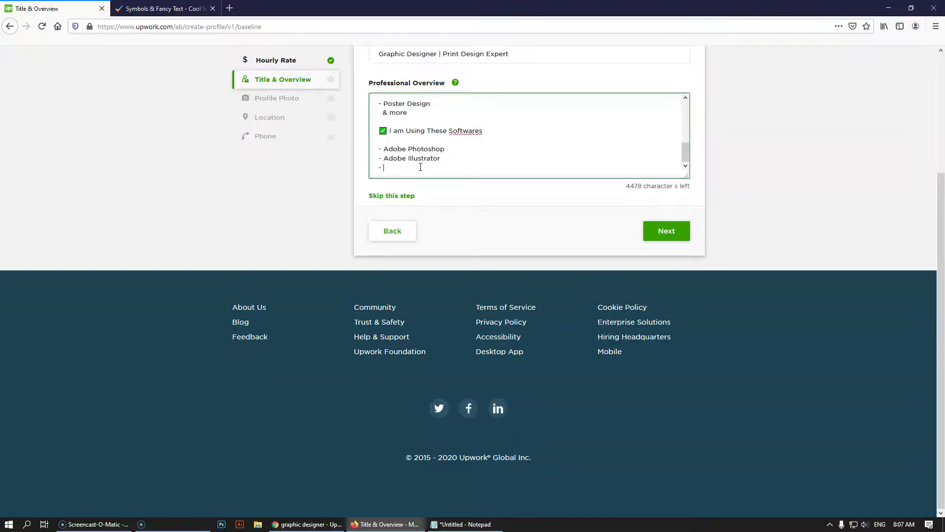
{"action": "type", "text": "Adobe Indesign"}
{"action": "key", "text": "Return"}
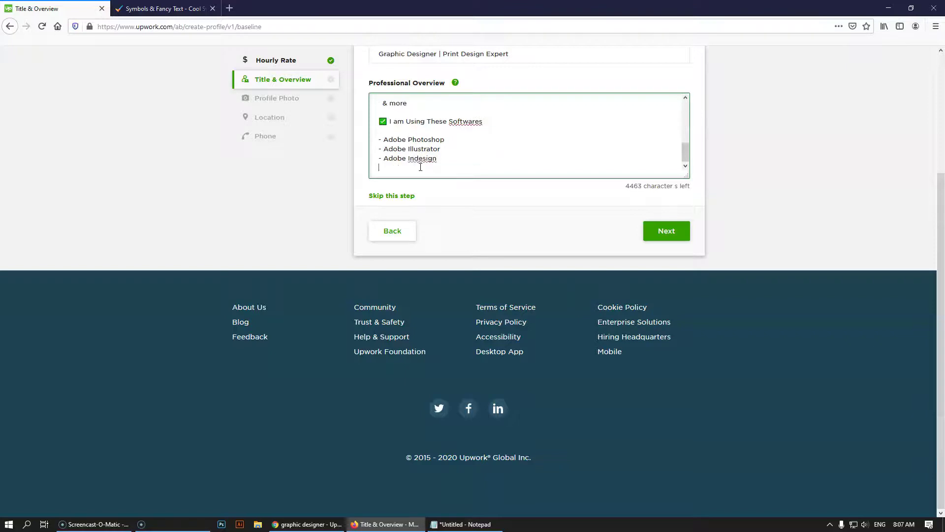
{"action": "type", "text": "- MS Word"}
{"action": "key", "text": "Return"}
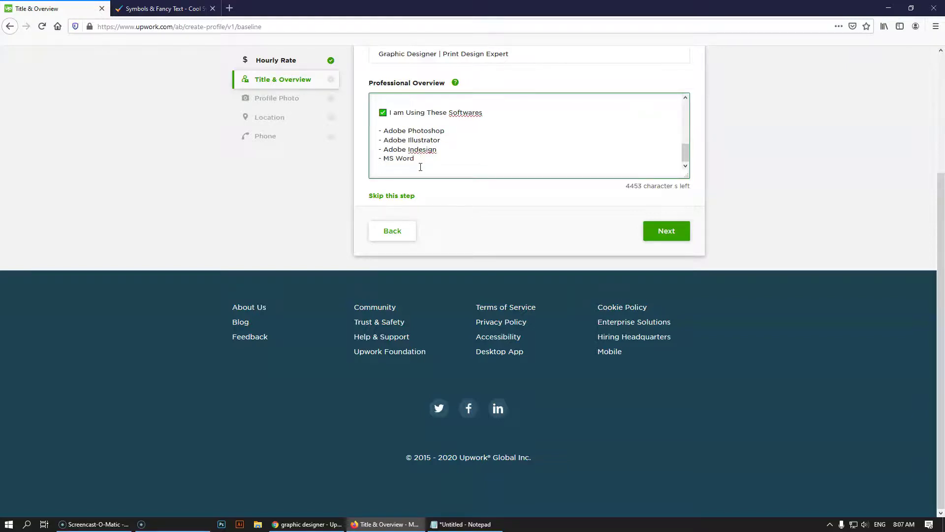
{"action": "type", "text": "- Adobe XD"}
Add '- Adobe Premier Pro' and append '(Using for others Services)' after Adobe XD
{"action": "key", "text": "Return"}
{"action": "type", "text": "- Ad"}
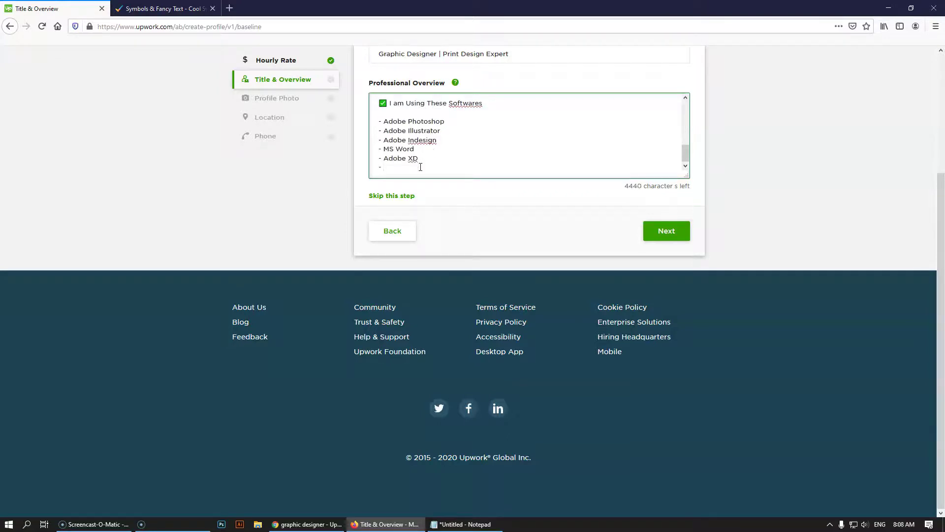
{"action": "type", "text": "obe Premier Pro"}
{"action": "left_click", "coordinate": [425, 158]}
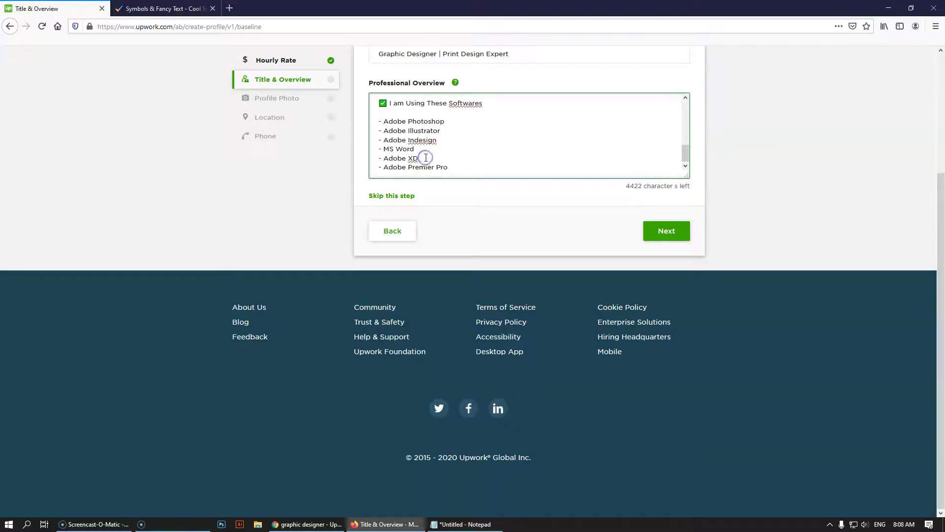
{"action": "type", "text": "()"}
{"action": "left_click", "coordinate": [465, 167]}
{"action": "type", "text": "Using for others Serci"}
{"action": "key", "text": "BackSpace"}
{"action": "key", "text": "BackSpace"}
{"action": "type", "text": "vices"}
Copy the '(Using for others Services)' note onto the Adobe Premier Pro line
{"action": "left_click", "coordinate": [462, 158]}
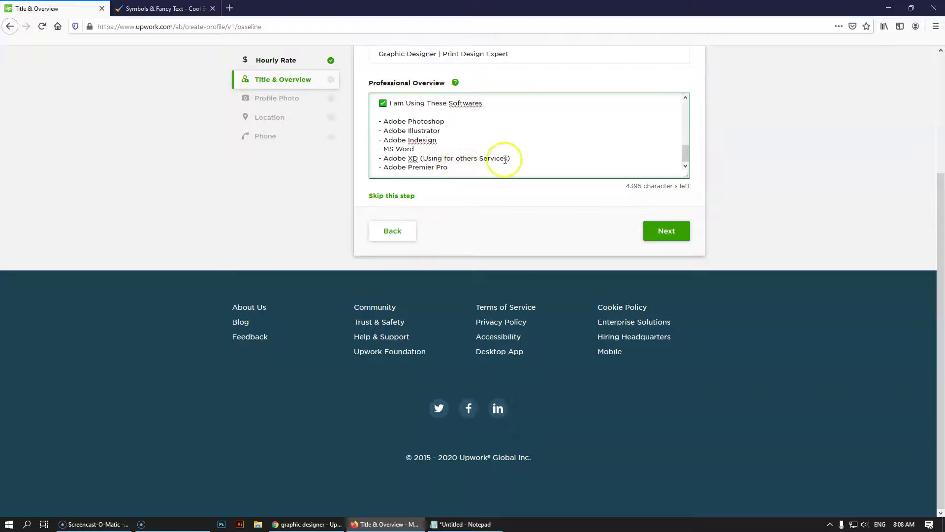
{"action": "left_click_drag", "start_coordinate": [510, 158], "coordinate": [415, 158]}
{"action": "key", "text": "ctrl+c"}
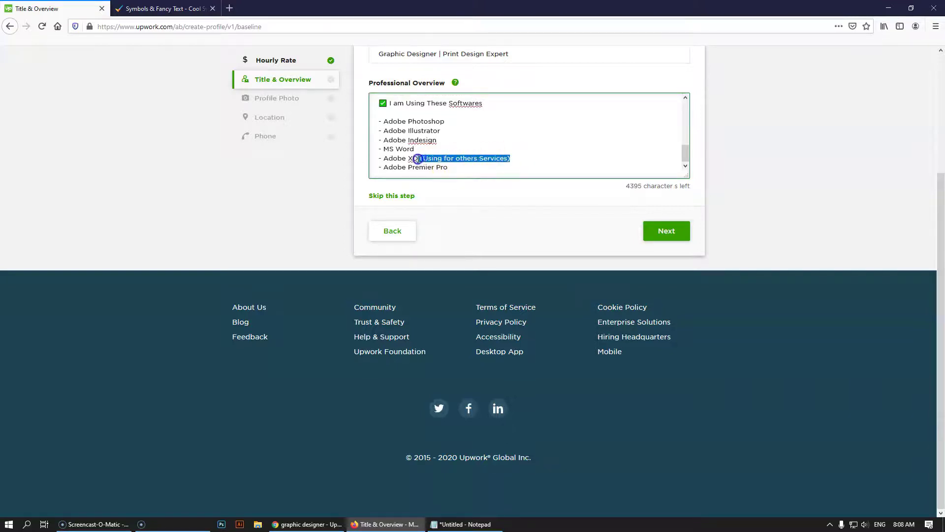
{"action": "left_click", "coordinate": [462, 168]}
{"action": "key", "text": "ctrl+v"}
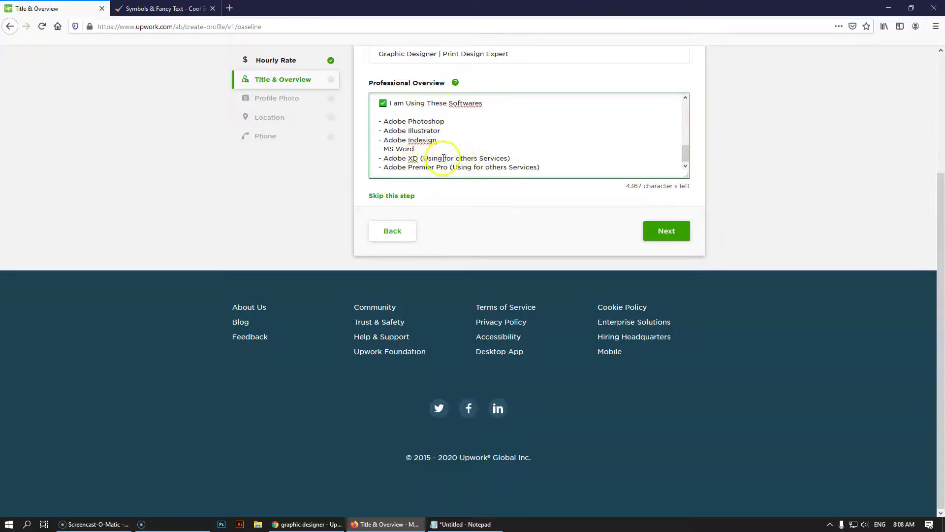
Change the Adobe XD and Premier Pro notes to '(For others Services)'
{"action": "left_click_drag", "start_coordinate": [446, 159], "coordinate": [423, 158]}
{"action": "type", "text": "F"}
{"action": "key", "text": "Delete"}
{"action": "left_click_drag", "start_coordinate": [491, 158], "coordinate": [425, 157]}
{"action": "left_click_drag", "start_coordinate": [541, 168], "coordinate": [449, 166]}
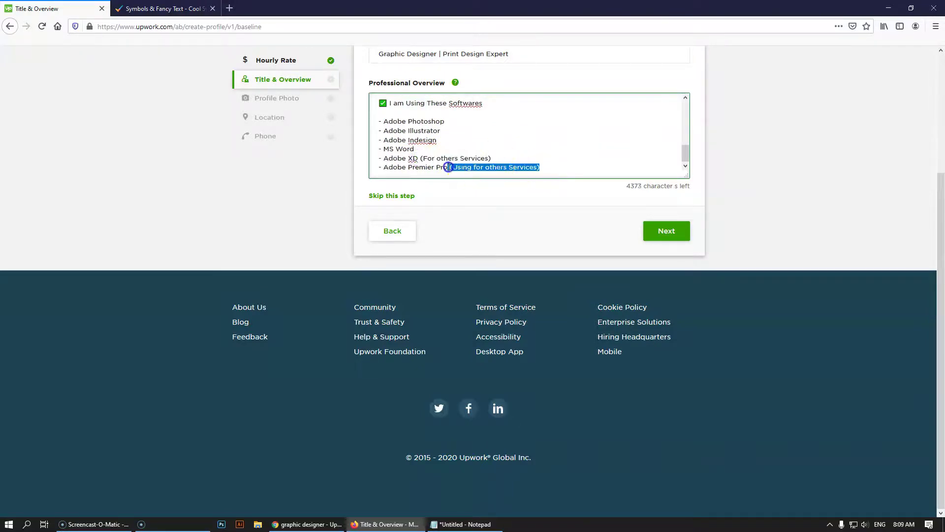
{"action": "type", "text": "(For others Services)"}
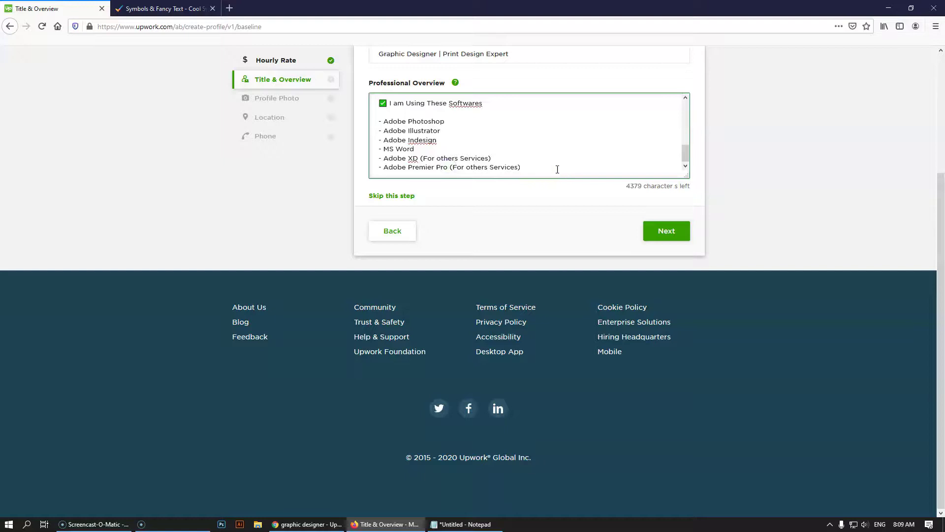
{"action": "left_click", "coordinate": [462, 524]}
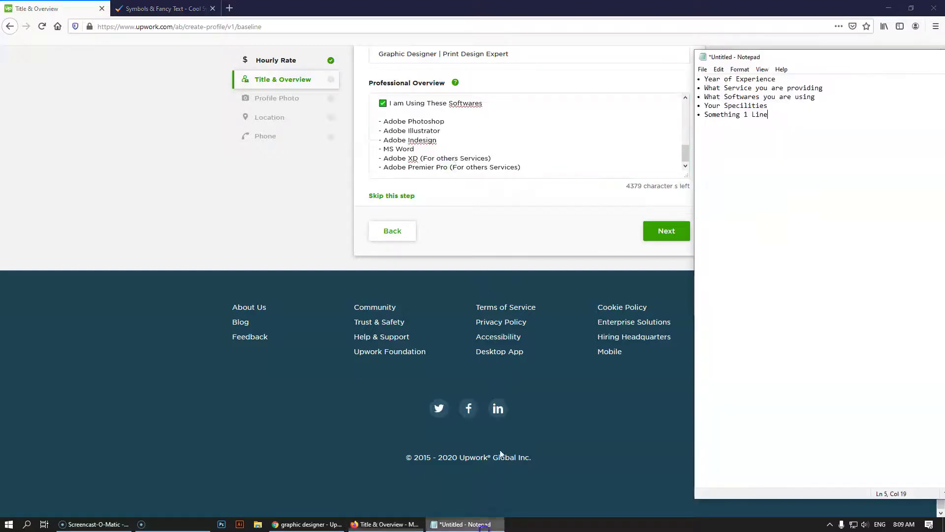
Extend Notepad's fourth point to 'Your Specilities/ Why you will be hired'
{"action": "left_click_drag", "start_coordinate": [872, 57], "coordinate": [662, 41]}
{"action": "left_click", "coordinate": [624, 93]}
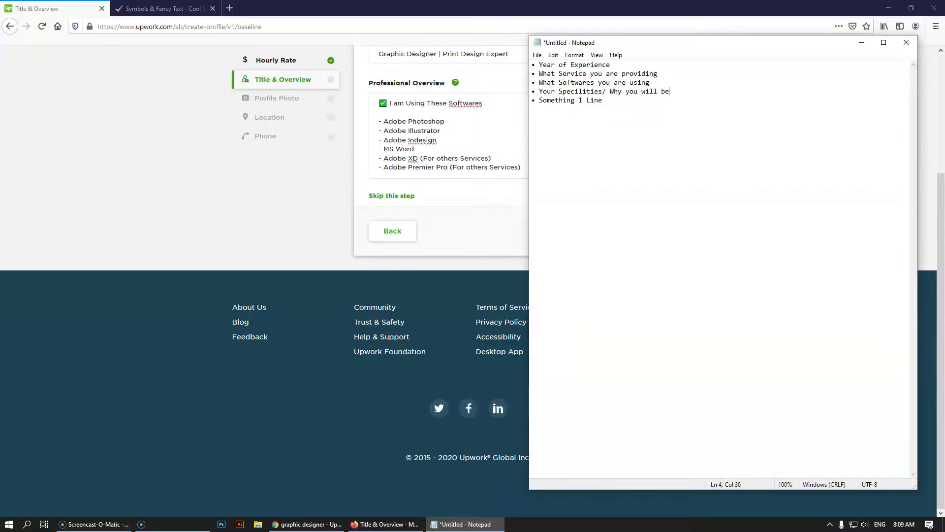
{"action": "left_click", "coordinate": [285, 193]}
{"action": "left_click", "coordinate": [485, 103]}
{"action": "left_click_drag", "start_coordinate": [485, 103], "coordinate": [369, 103]}
{"action": "key", "text": "ctrl+c"}
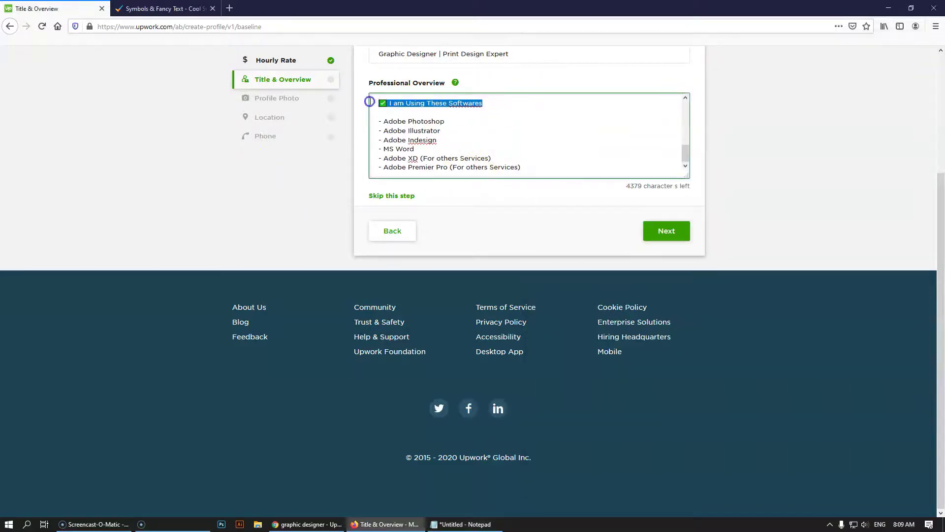
Add a checkmarked 'My Specialities' heading after the software list, trimming 'Softwares' to 'Software'
{"action": "left_click", "coordinate": [534, 165]}
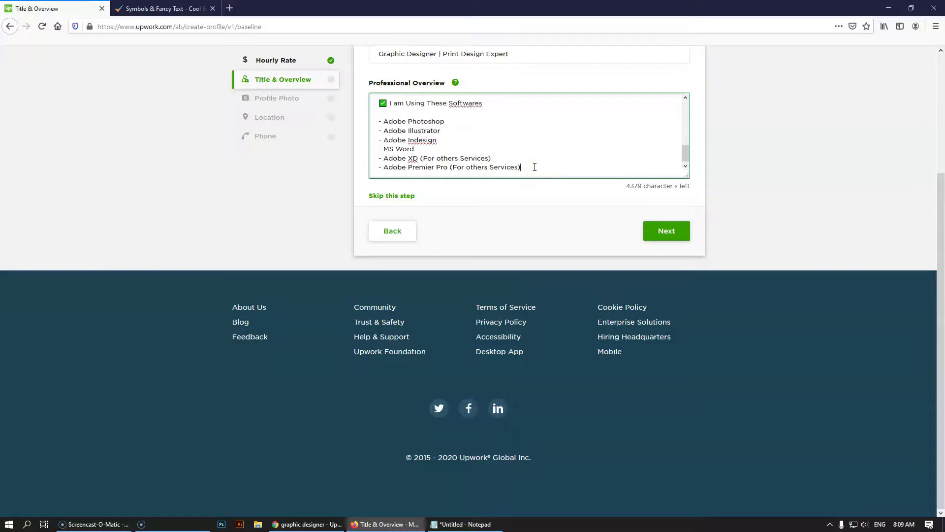
{"action": "key", "text": "Return"}
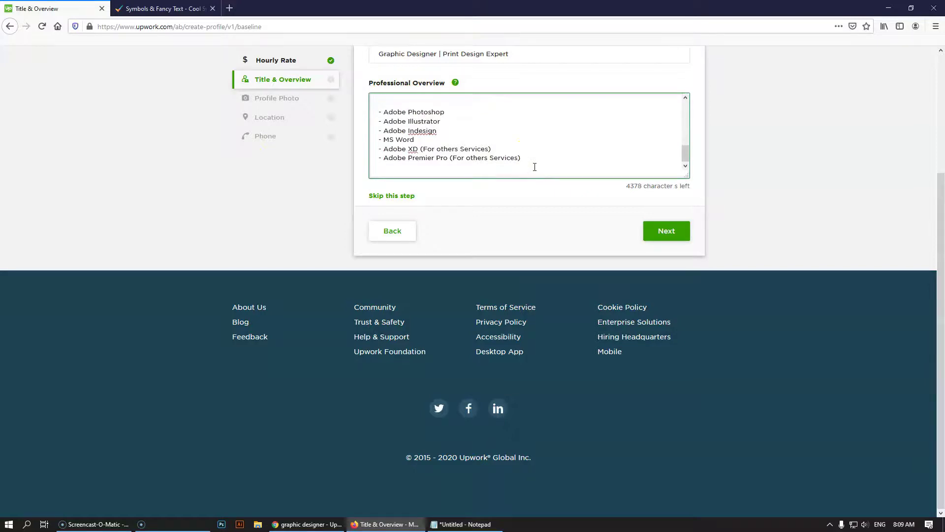
{"action": "scroll", "coordinate": [534, 167], "scroll_direction": "up", "scroll_amount": 3}
{"action": "left_click", "coordinate": [509, 137]}
{"action": "key", "text": "BackSpace"}
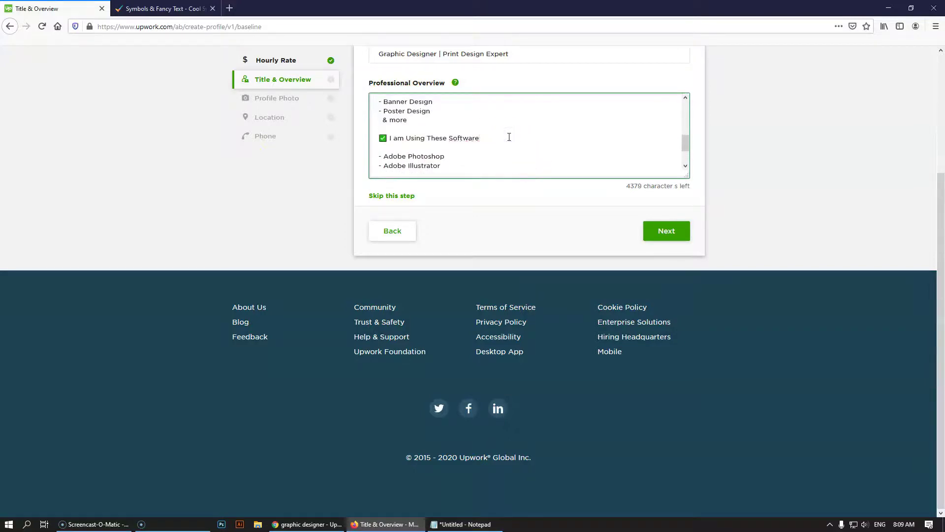
{"action": "scroll", "coordinate": [509, 138], "scroll_direction": "down", "scroll_amount": 2}
{"action": "left_click", "coordinate": [435, 171]}
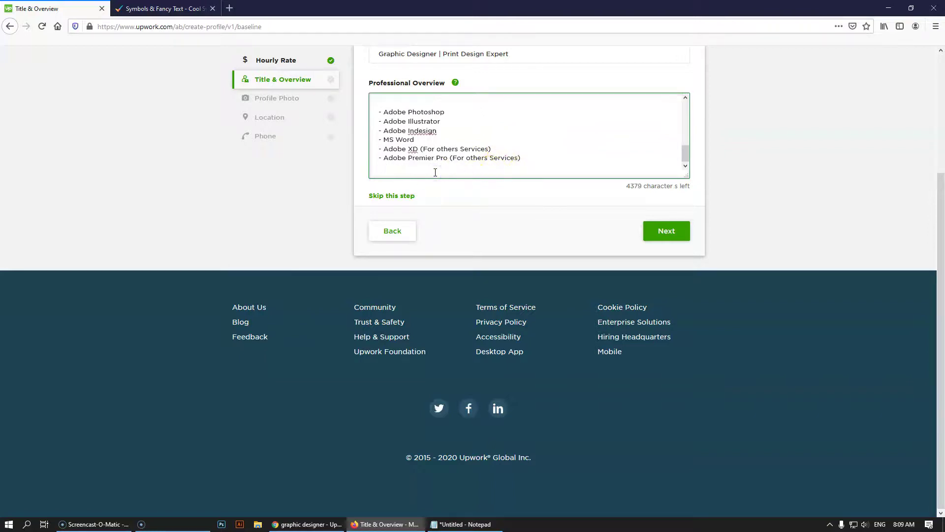
{"action": "key", "text": "ctrl+v"}
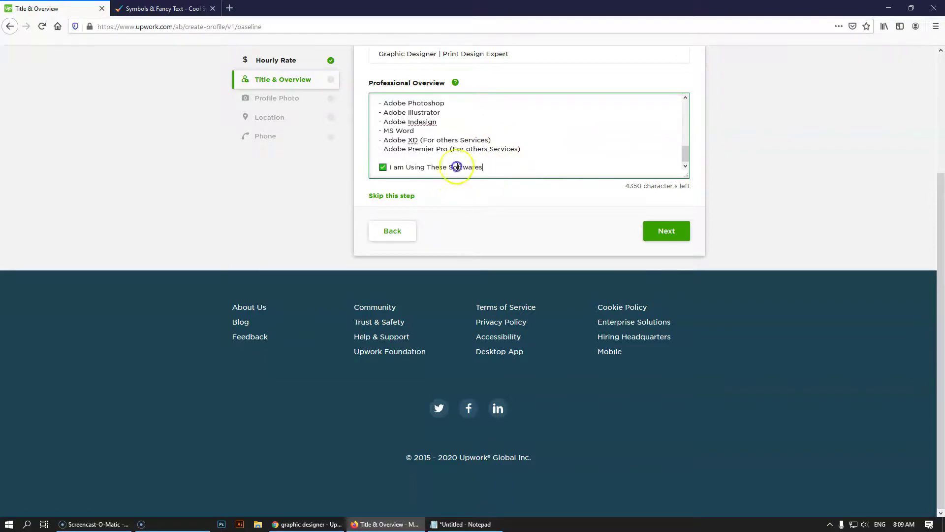
{"action": "left_click_drag", "start_coordinate": [482, 167], "coordinate": [389, 168]}
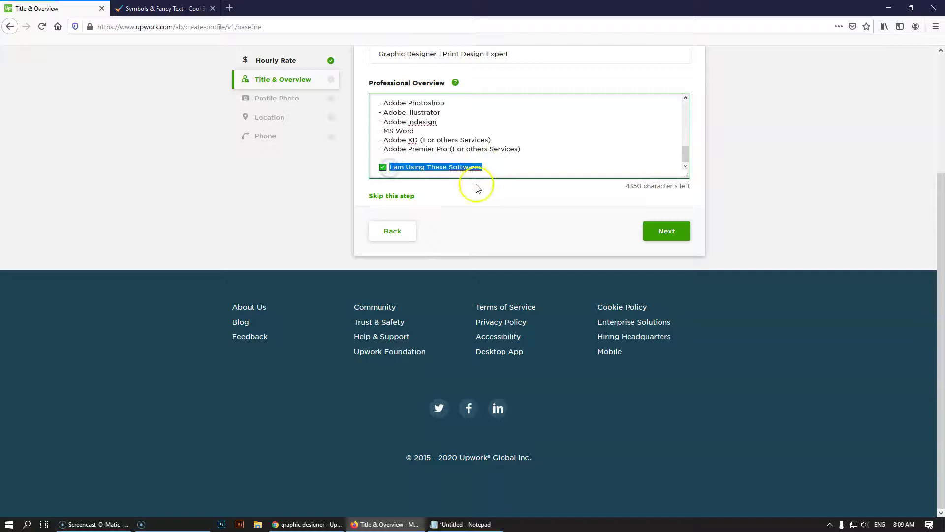
{"action": "type", "text": "My Specialitie"}
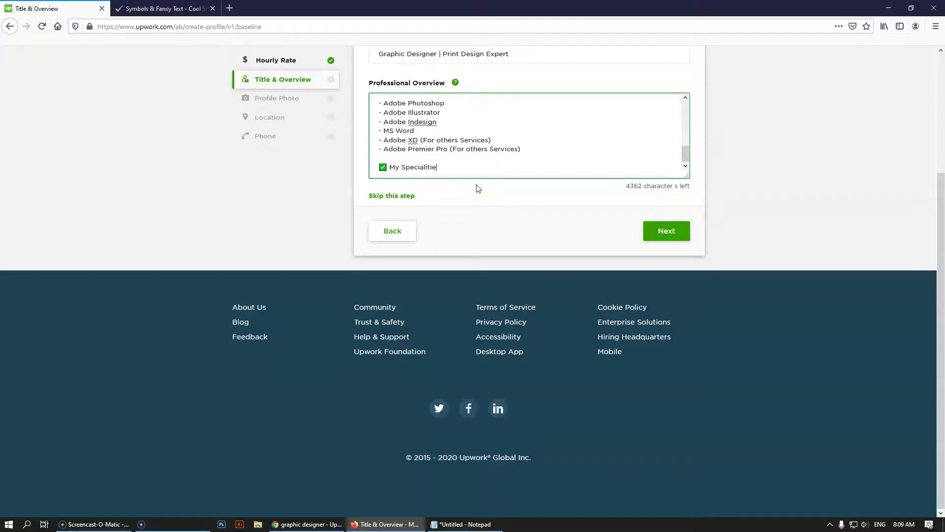
{"action": "type", "text": "s"}
{"action": "key", "text": "Return"}
{"action": "key", "text": "Return"}
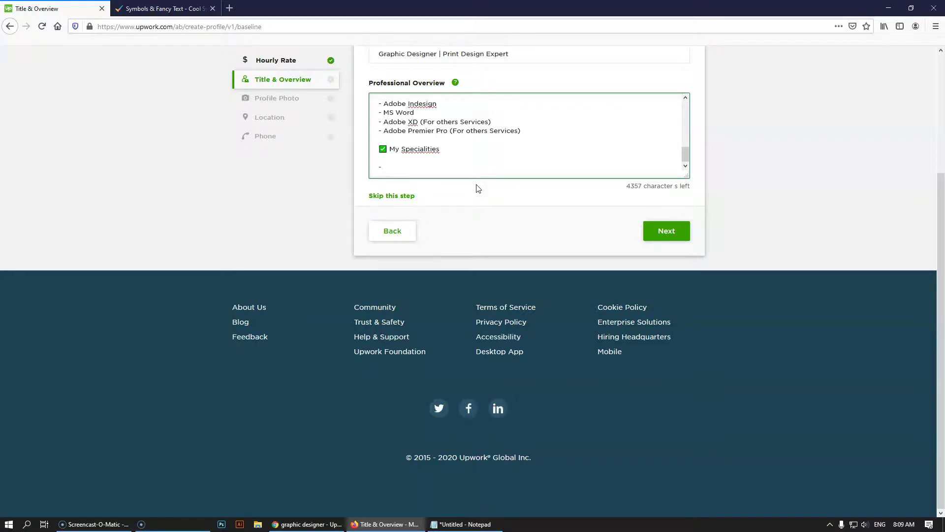
Add specialities 'Trending Follower in Design', 'Committed to timely Delivery' and 'Like to share ideas with clients'
{"action": "type", "text": "ng"}
{"action": "type", "text": "Follower in Design"}
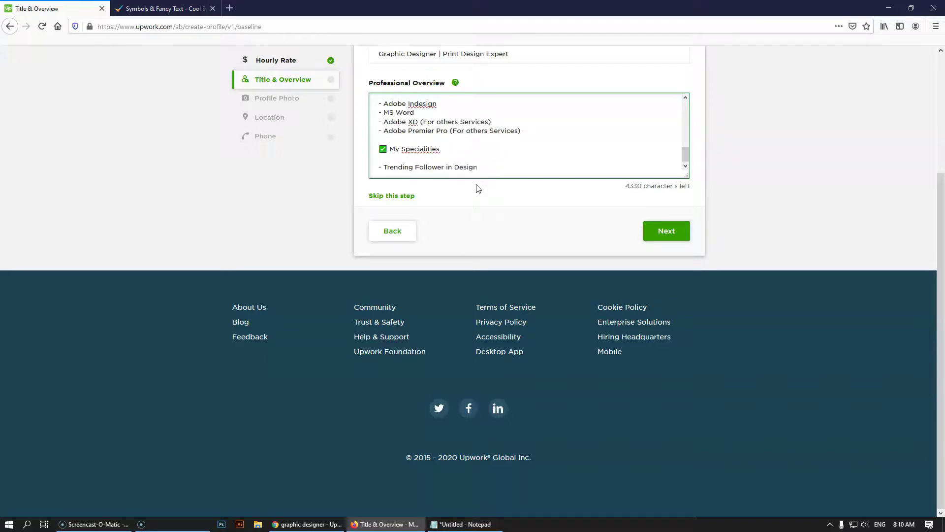
{"action": "key", "text": "Return"}
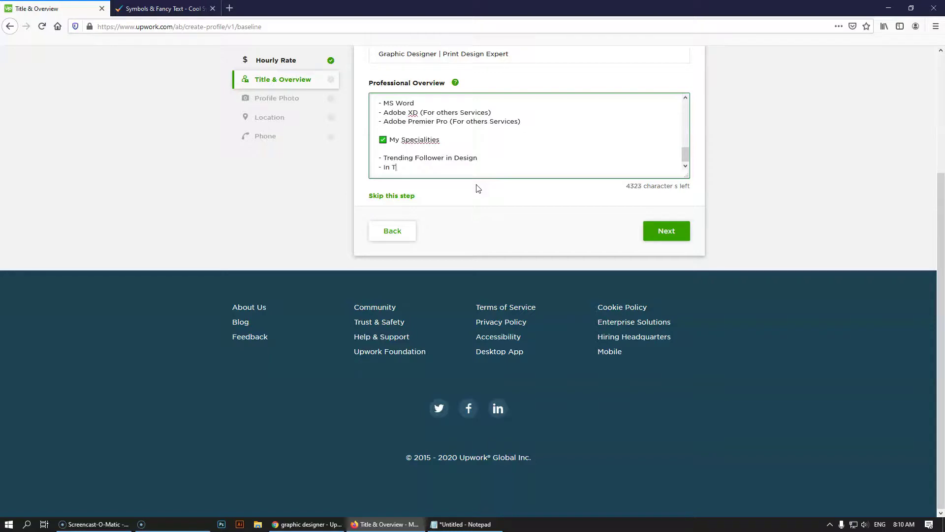
{"action": "key", "text": "BackSpace"}
{"action": "key", "text": "BackSpace"}
{"action": "key", "text": "BackSpace"}
{"action": "key", "text": "BackSpace"}
{"action": "key", "text": "BackSpace"}
{"action": "key", "text": "BackSpace"}
{"action": "type", "text": "ivery"}
{"action": "key", "text": "Return"}
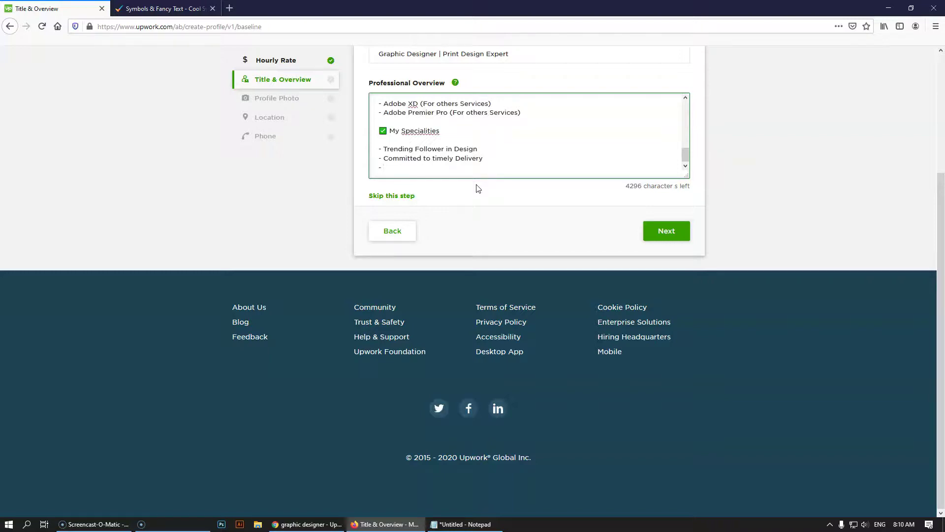
{"action": "type", "text": "- Like to share ideas with clients"}
{"action": "key", "text": "Return"}
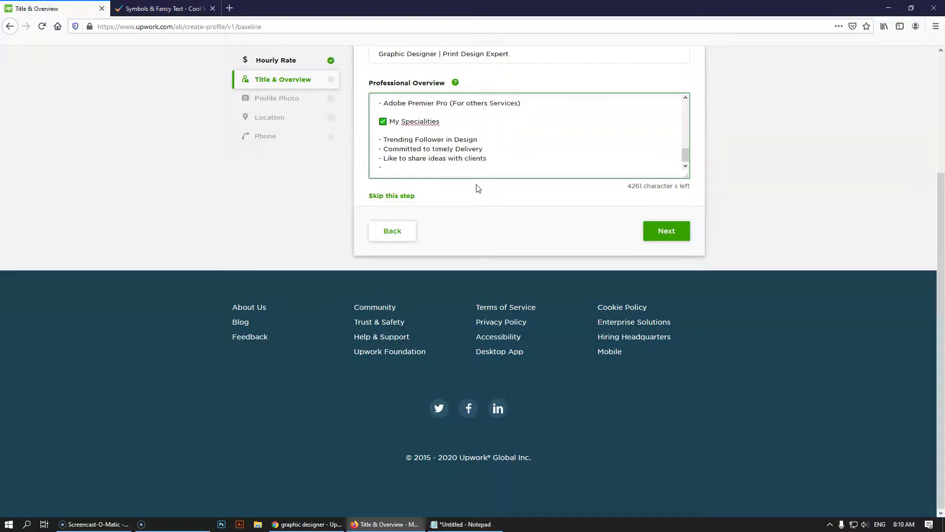
Add '- Quality Design Providing', correcting 'Qualityful' with the spelling suggestion
{"action": "type", "text": "- Qualityful Design Providing"}
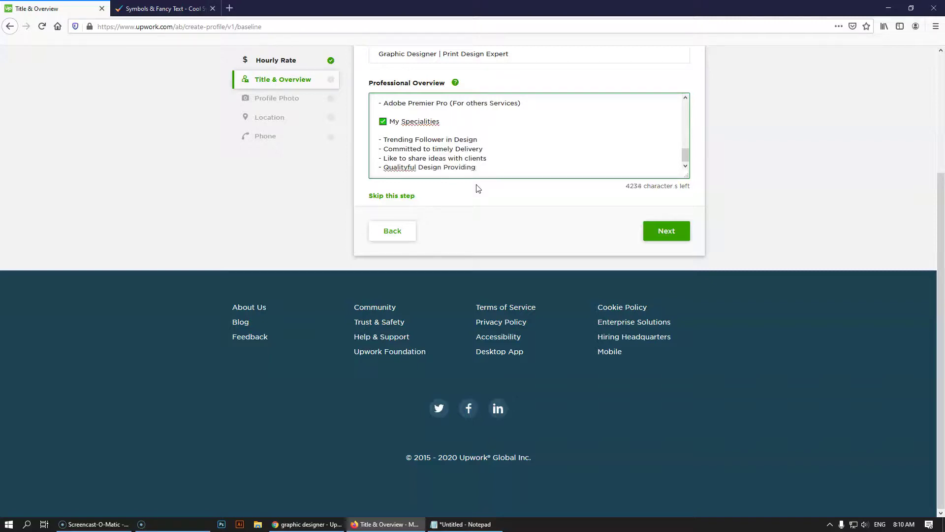
{"action": "right_click", "coordinate": [396, 169]}
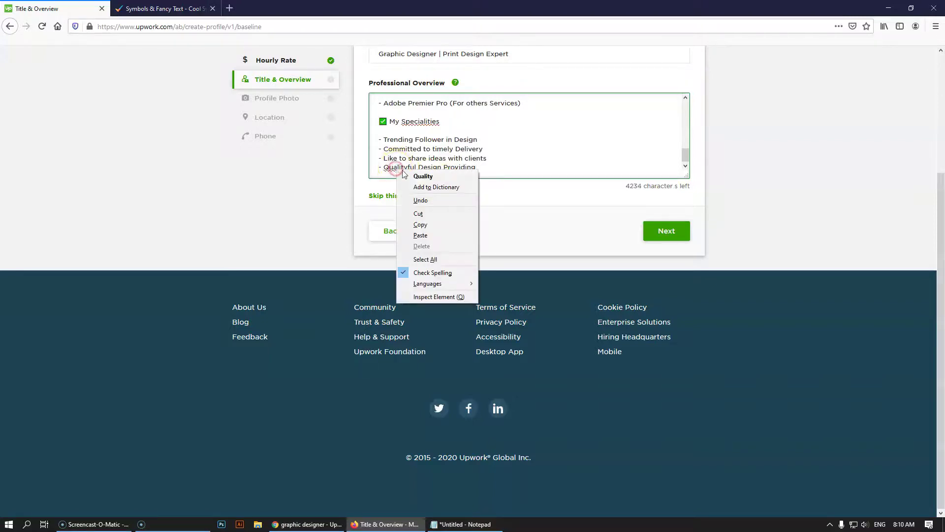
{"action": "left_click", "coordinate": [423, 176]}
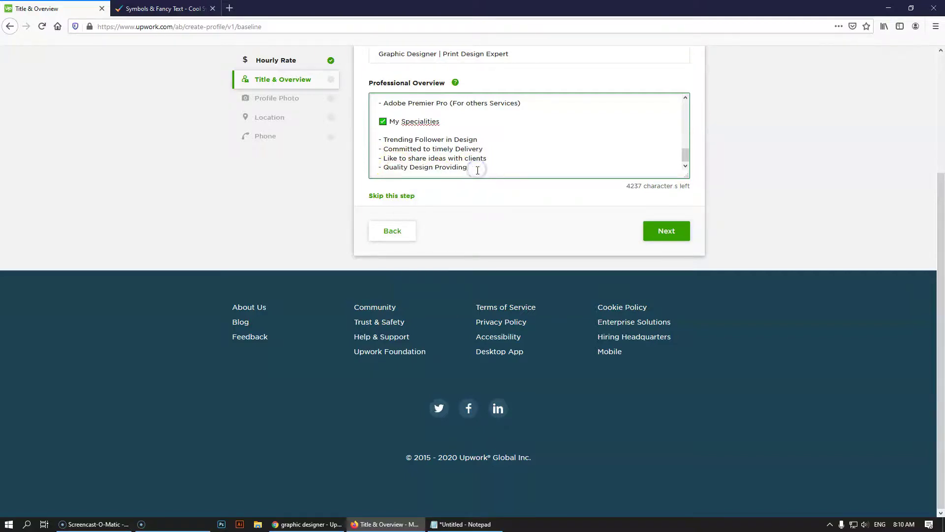
{"action": "left_click", "coordinate": [478, 171]}
{"action": "key", "text": "Return"}
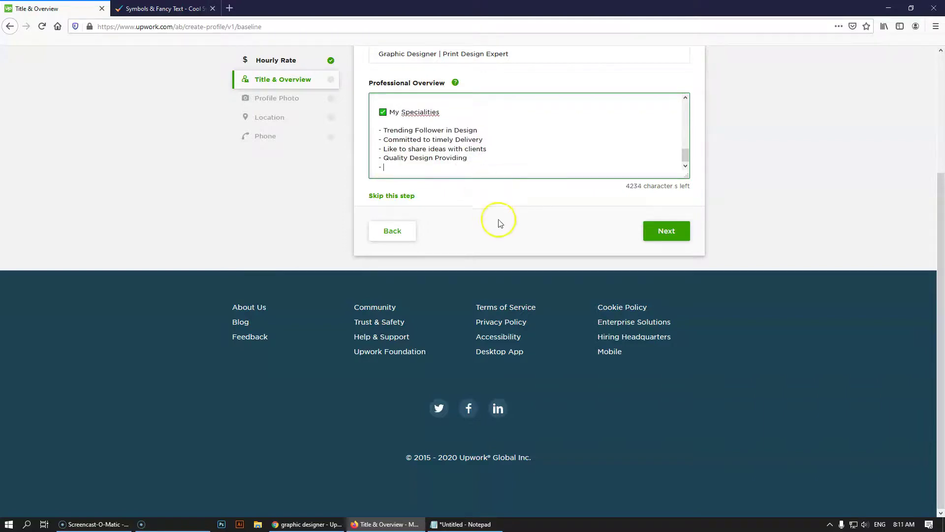
{"action": "left_click", "coordinate": [298, 523]}
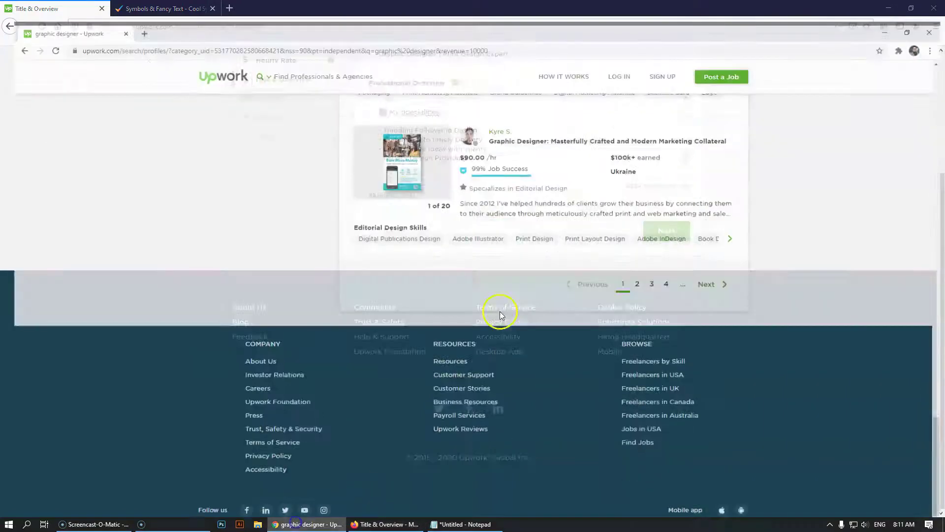
{"action": "scroll", "coordinate": [595, 231], "scroll_direction": "up", "scroll_amount": 1}
{"action": "left_click", "coordinate": [595, 232]}
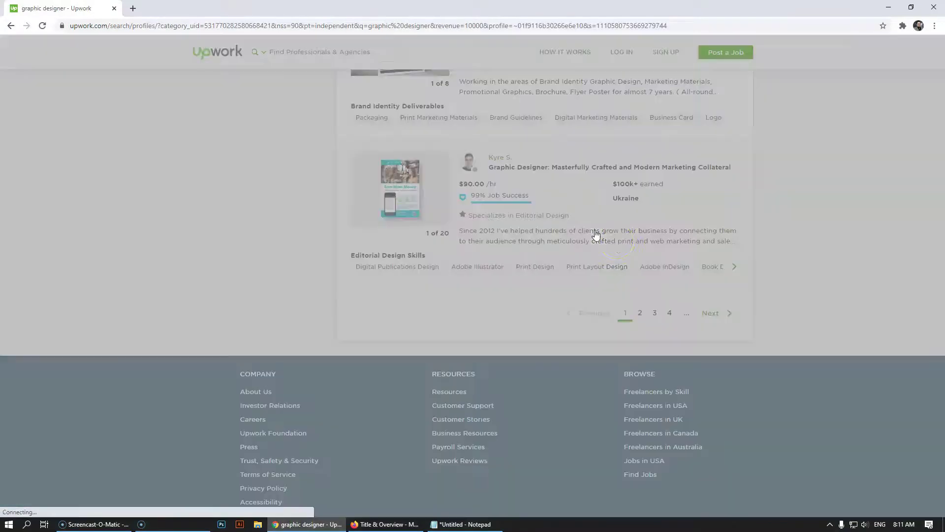
{"action": "scroll", "coordinate": [561, 241], "scroll_direction": "down", "scroll_amount": 3}
{"action": "left_click", "coordinate": [559, 243]}
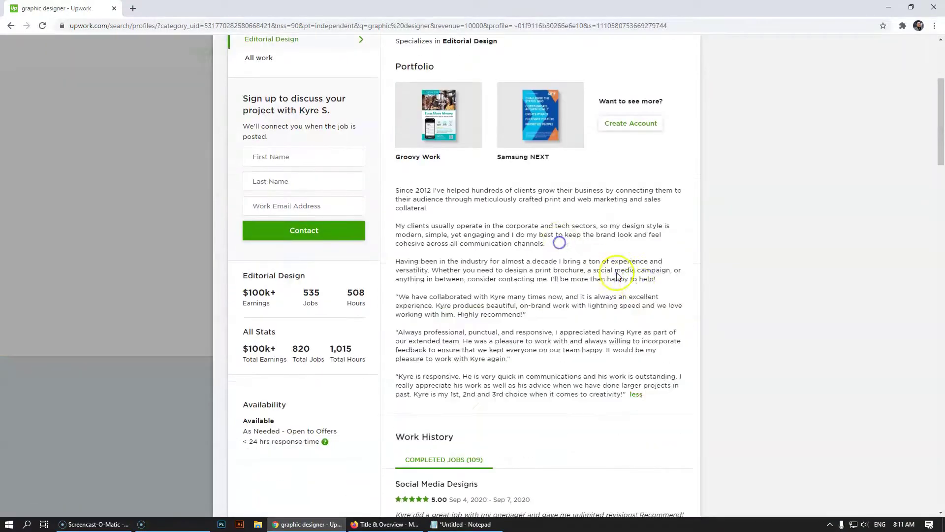
{"action": "left_click", "coordinate": [72, 271]}
{"action": "scroll", "coordinate": [472, 321], "scroll_direction": "up", "scroll_amount": 5}
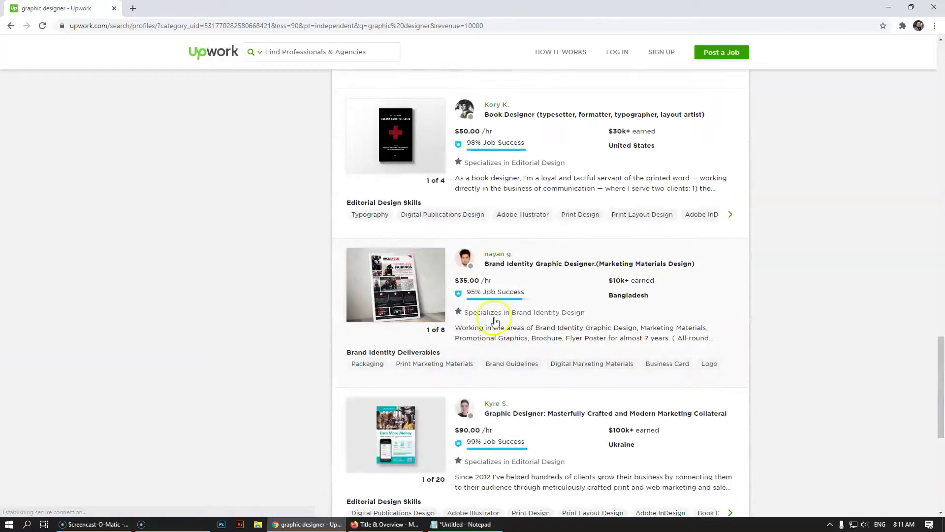
{"action": "left_click", "coordinate": [640, 328]}
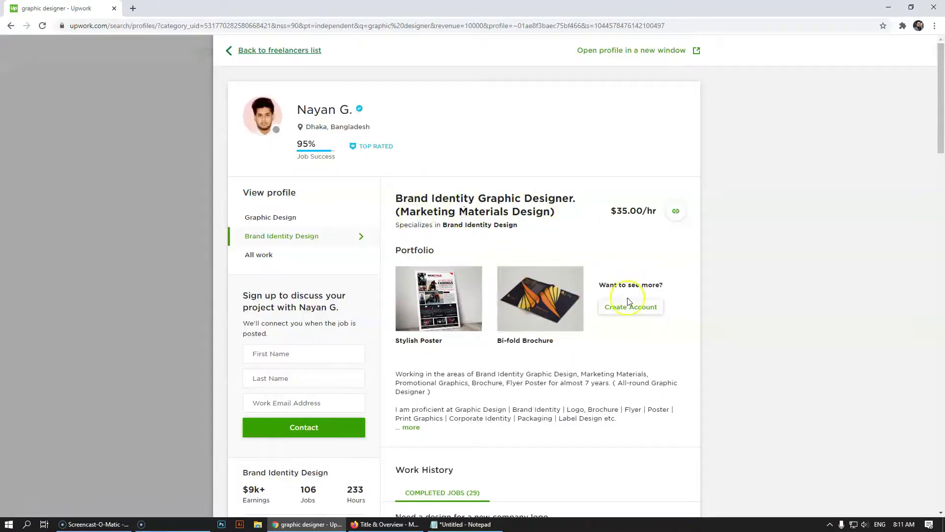
{"action": "scroll", "coordinate": [603, 354], "scroll_direction": "down", "scroll_amount": 2}
{"action": "left_click", "coordinate": [411, 328]}
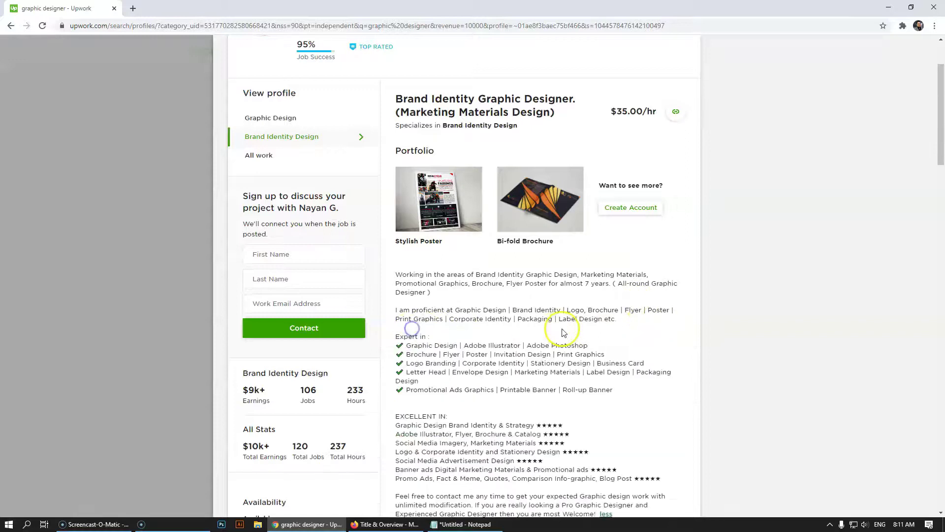
{"action": "scroll", "coordinate": [556, 330], "scroll_direction": "down", "scroll_amount": 1}
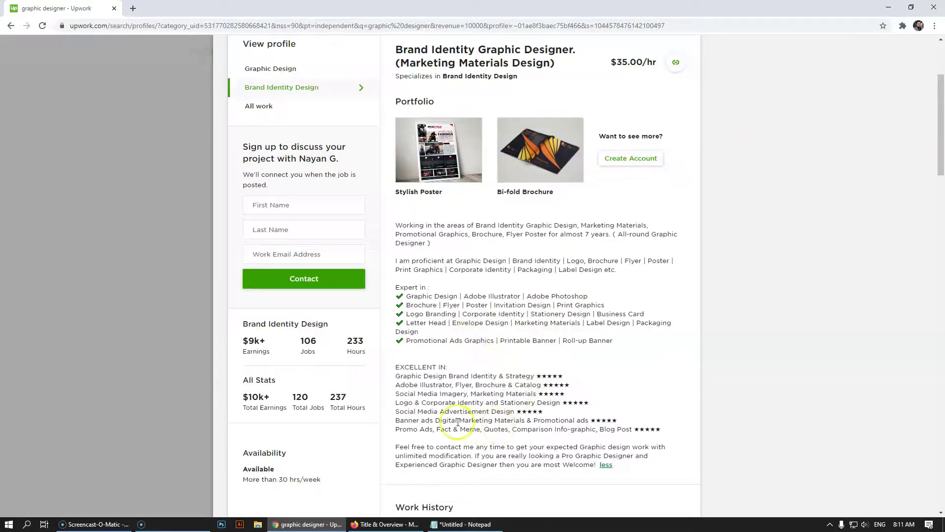
{"action": "left_click", "coordinate": [131, 285]}
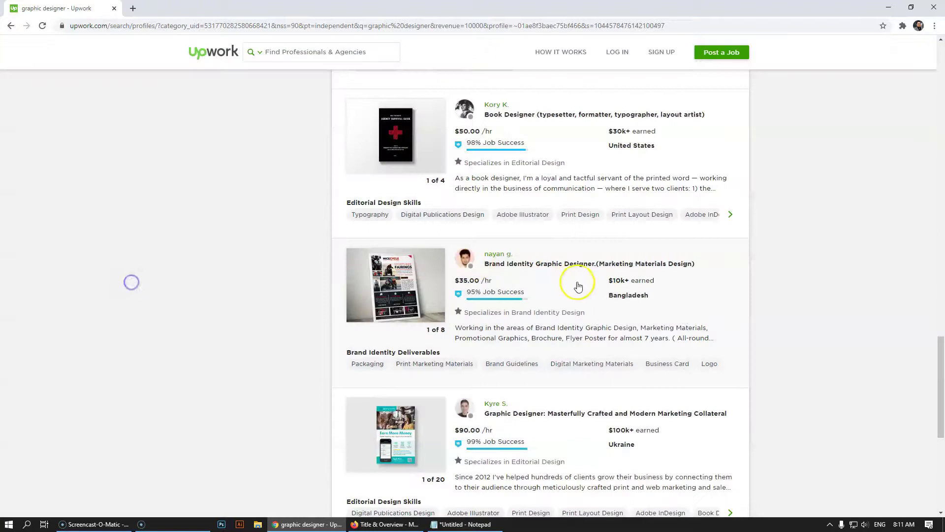
{"action": "scroll", "coordinate": [586, 276], "scroll_direction": "up", "scroll_amount": 2}
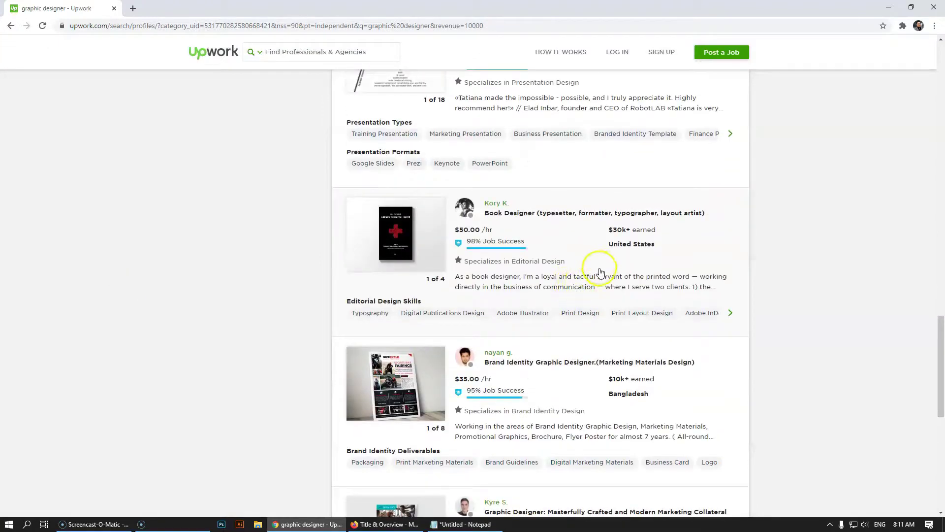
{"action": "left_click", "coordinate": [570, 278]}
{"action": "left_click", "coordinate": [615, 313]}
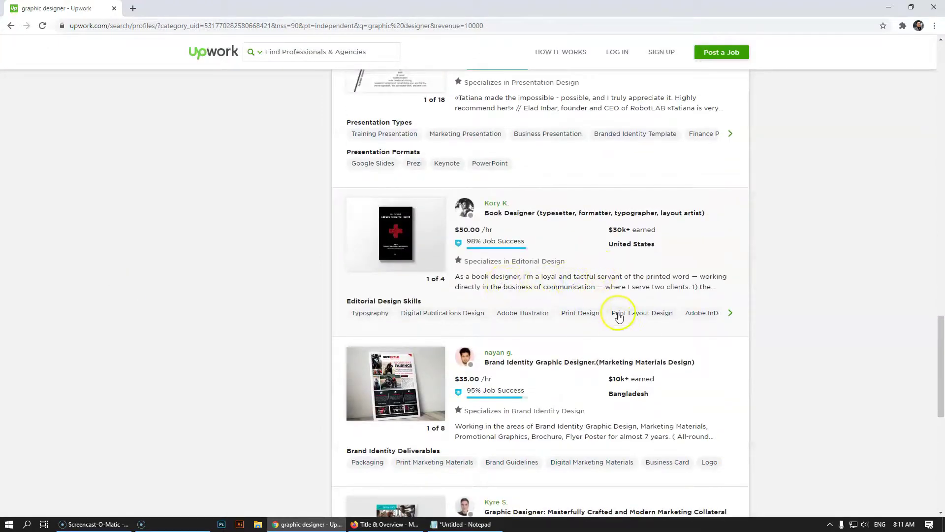
{"action": "scroll", "coordinate": [495, 387], "scroll_direction": "down", "scroll_amount": 3}
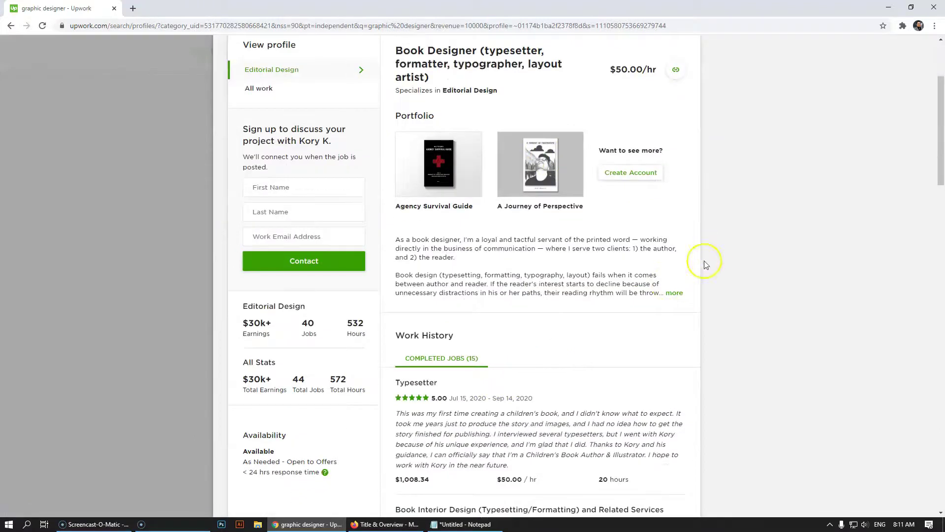
{"action": "left_click", "coordinate": [674, 292]}
{"action": "left_click", "coordinate": [108, 276]}
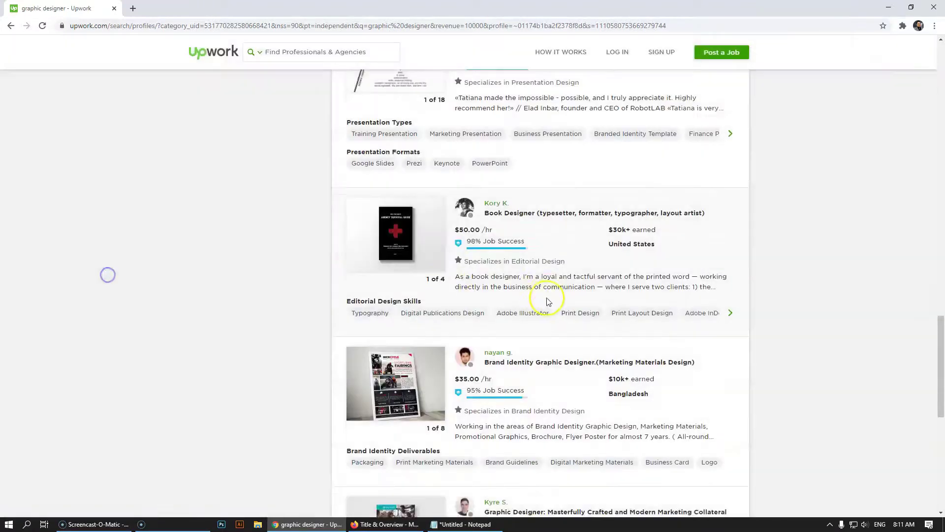
{"action": "scroll", "coordinate": [565, 317], "scroll_direction": "up", "scroll_amount": 4}
{"action": "left_click", "coordinate": [612, 288]}
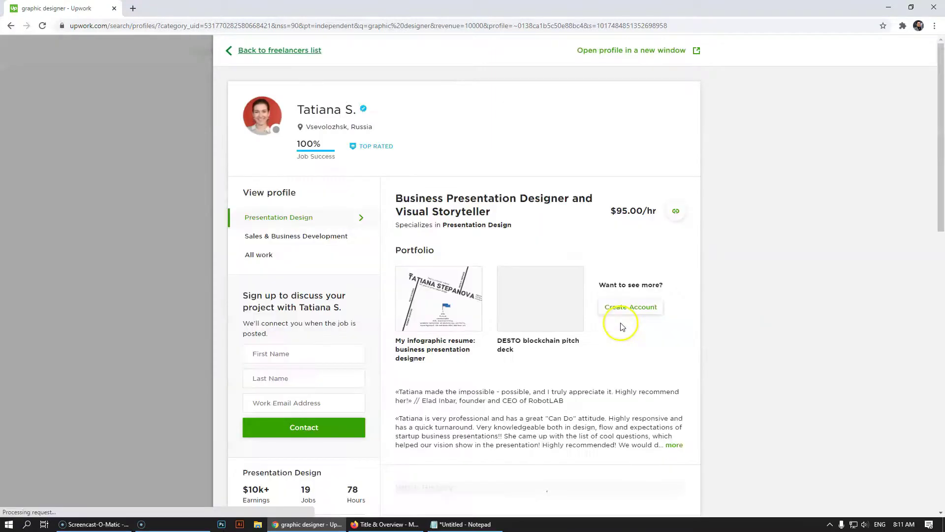
{"action": "scroll", "coordinate": [625, 327], "scroll_direction": "down", "scroll_amount": 3}
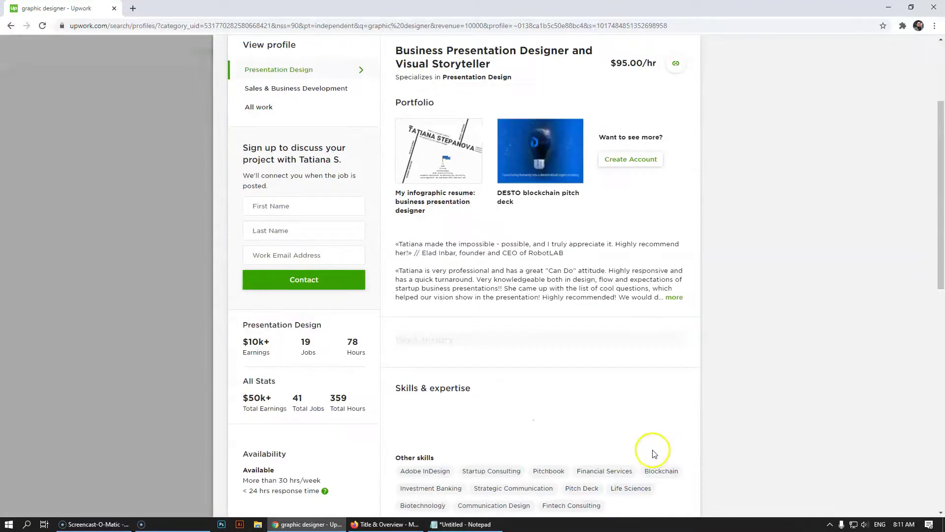
{"action": "left_click", "coordinate": [675, 296]}
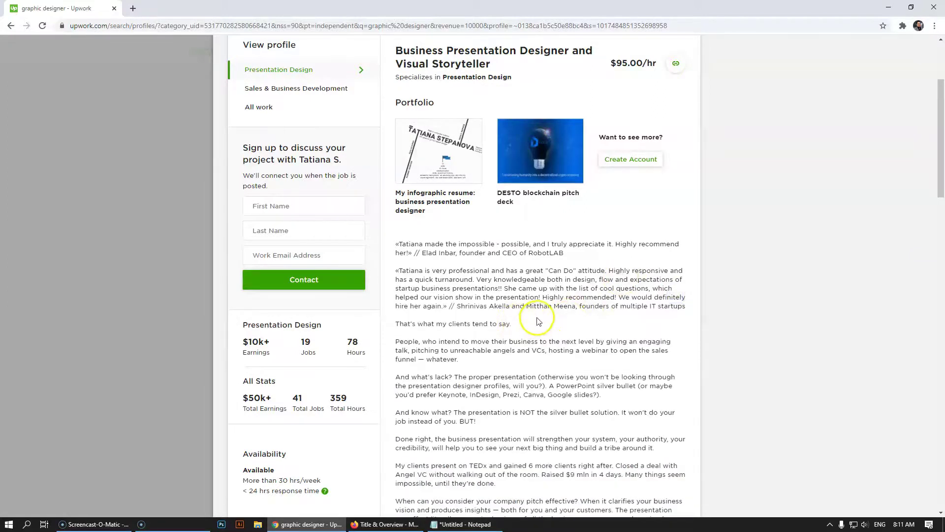
{"action": "scroll", "coordinate": [537, 321], "scroll_direction": "down", "scroll_amount": 10}
{"action": "scroll", "coordinate": [534, 321], "scroll_direction": "up", "scroll_amount": 3}
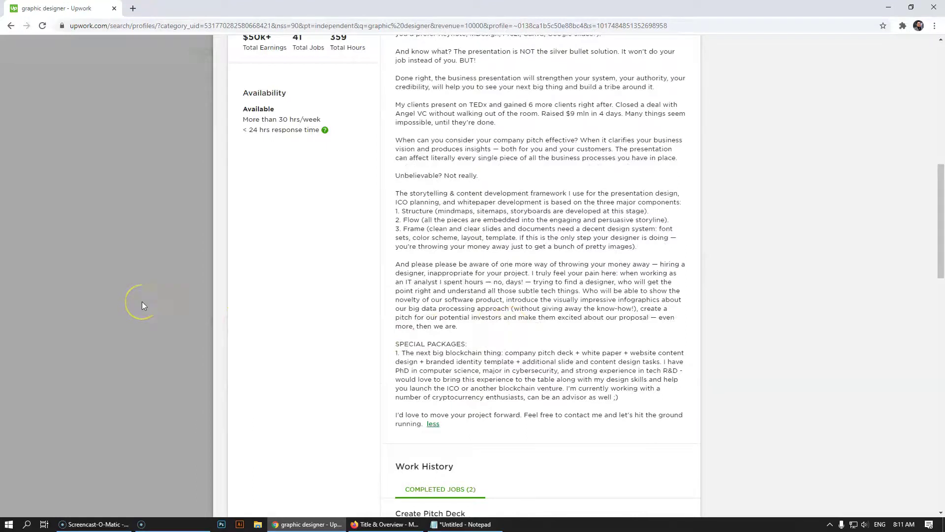
{"action": "left_click", "coordinate": [111, 289]}
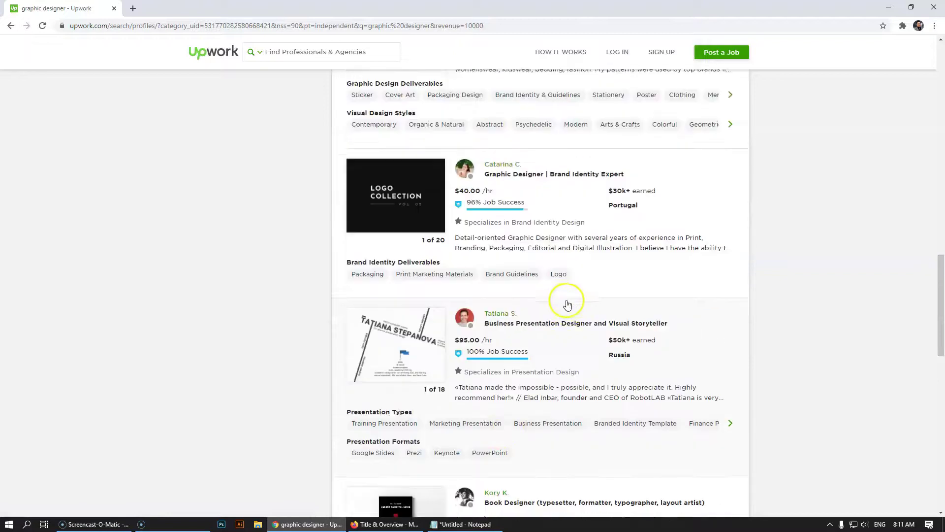
{"action": "scroll", "coordinate": [567, 304], "scroll_direction": "down", "scroll_amount": 2}
{"action": "scroll", "coordinate": [574, 302], "scroll_direction": "up", "scroll_amount": 3}
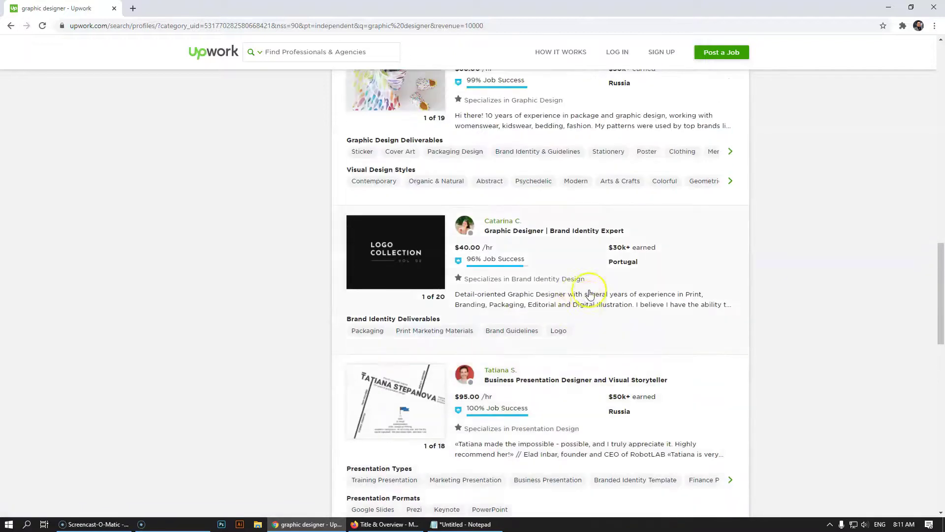
{"action": "left_click", "coordinate": [590, 294]}
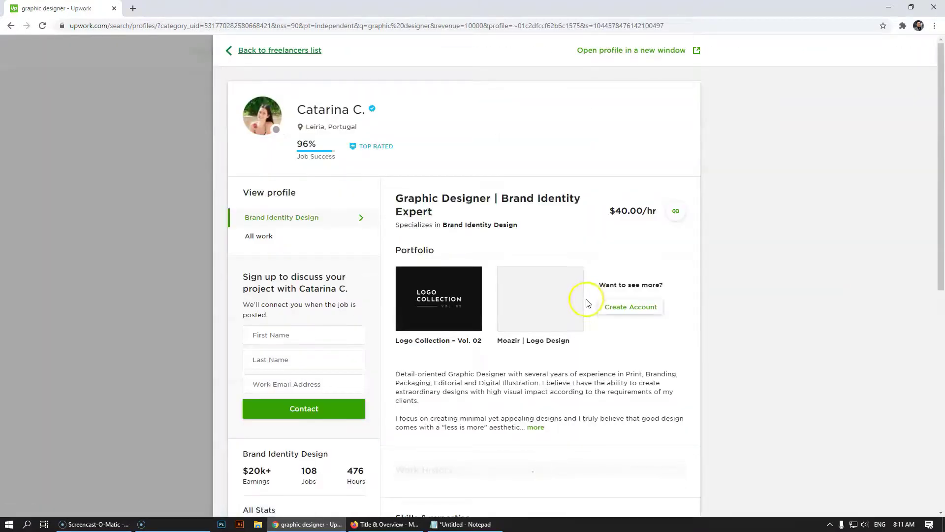
{"action": "scroll", "coordinate": [588, 303], "scroll_direction": "down", "scroll_amount": 4}
{"action": "left_click", "coordinate": [535, 230]}
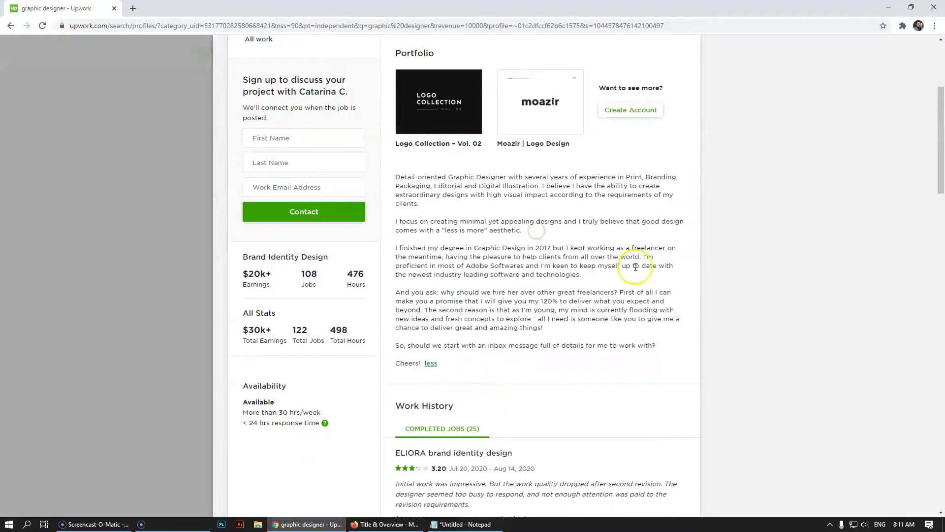
{"action": "left_click", "coordinate": [48, 238]}
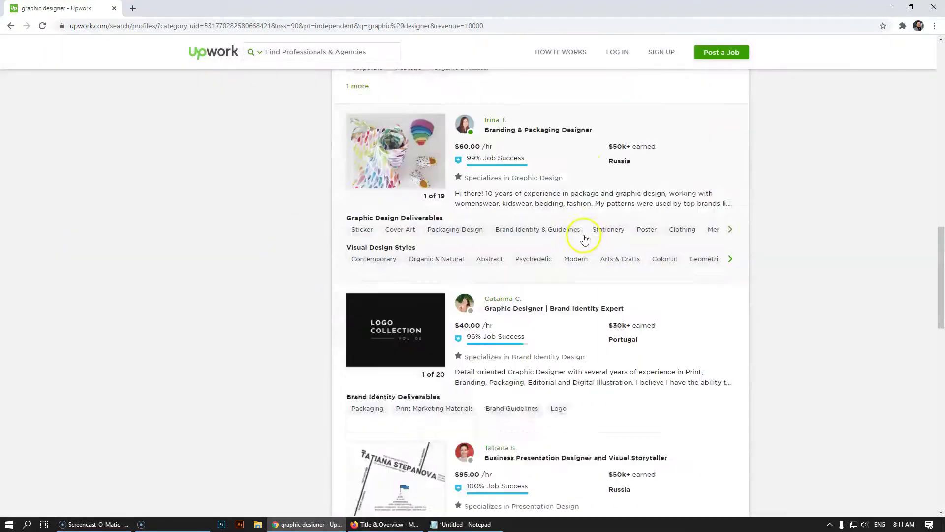
{"action": "left_click", "coordinate": [591, 268]}
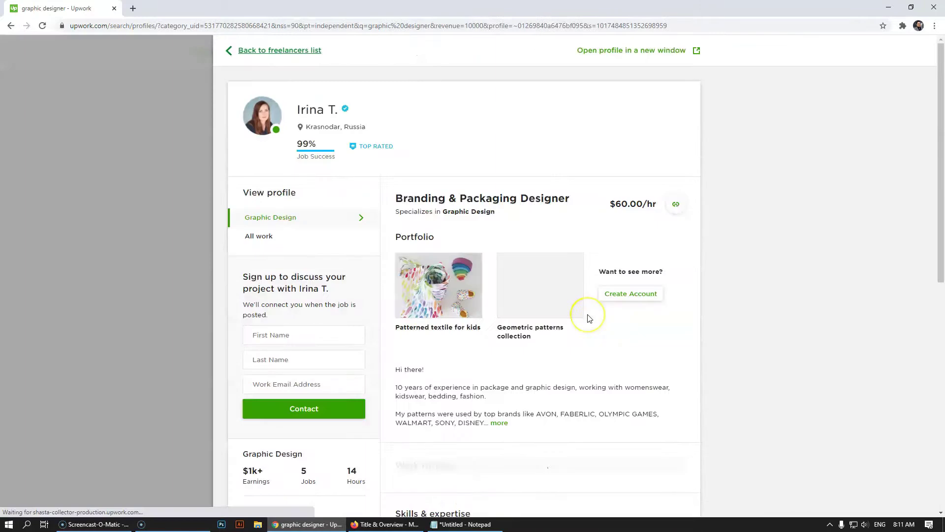
{"action": "scroll", "coordinate": [536, 466], "scroll_direction": "down", "scroll_amount": 5}
{"action": "left_click", "coordinate": [502, 177]}
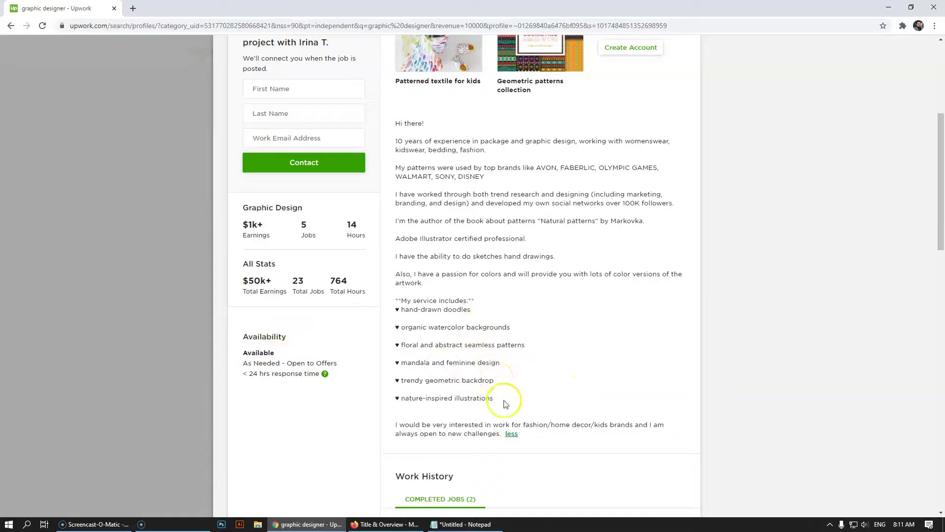
{"action": "left_click", "coordinate": [164, 300]}
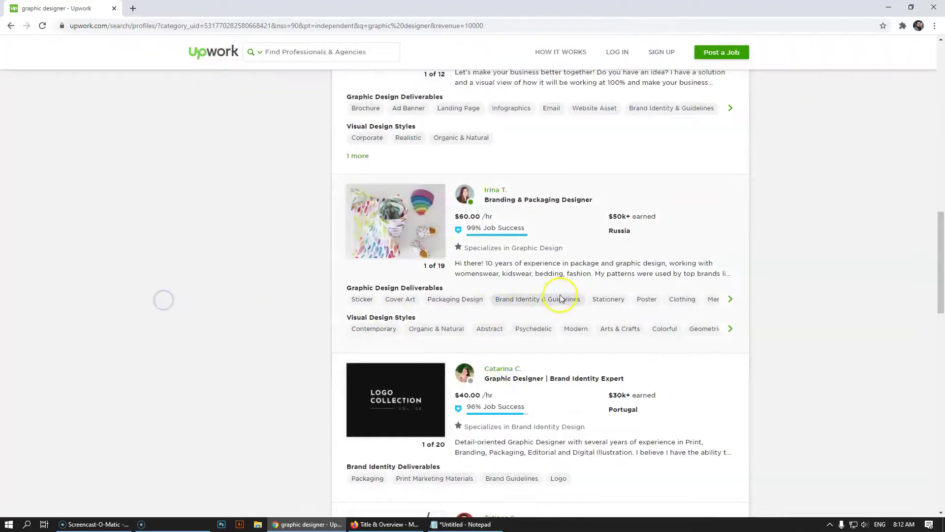
{"action": "scroll", "coordinate": [654, 268], "scroll_direction": "up", "scroll_amount": 4}
{"action": "left_click", "coordinate": [553, 270]}
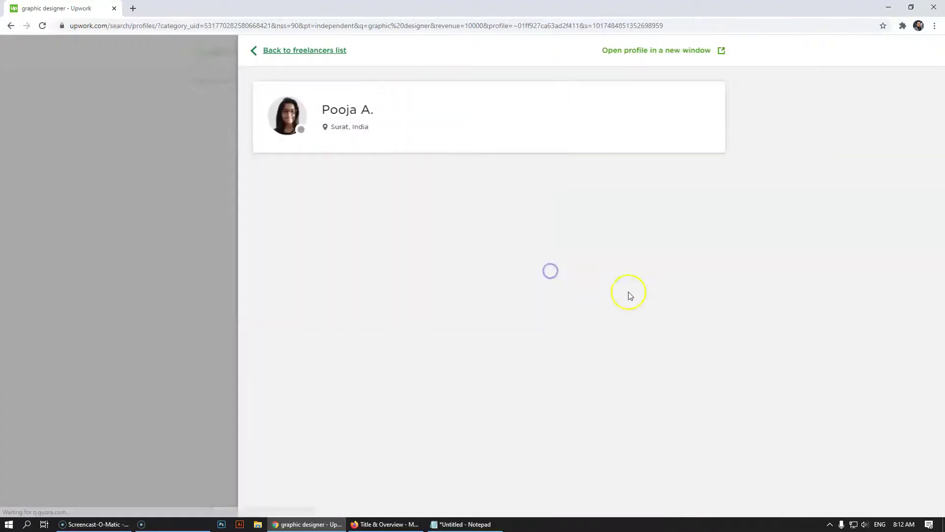
{"action": "scroll", "coordinate": [539, 338], "scroll_direction": "down", "scroll_amount": 3}
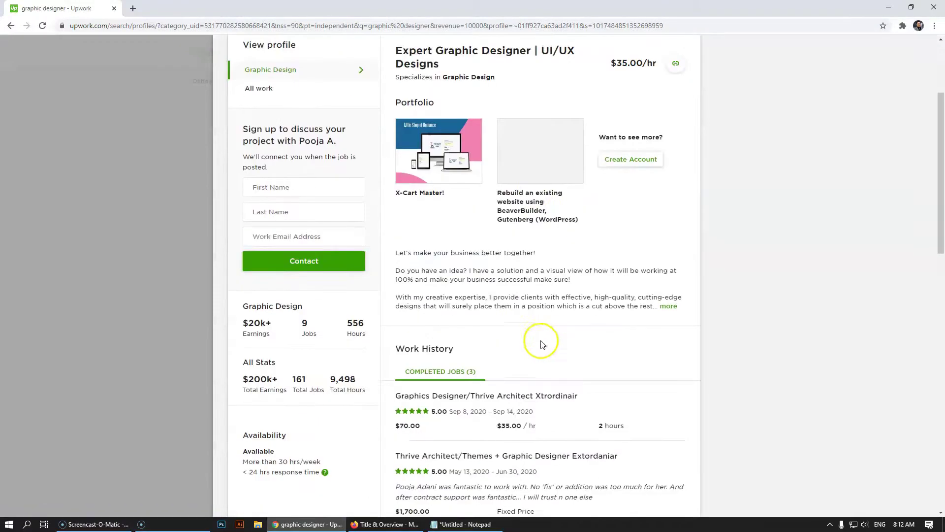
{"action": "scroll", "coordinate": [540, 344], "scroll_direction": "down", "scroll_amount": 1}
{"action": "left_click", "coordinate": [668, 257]}
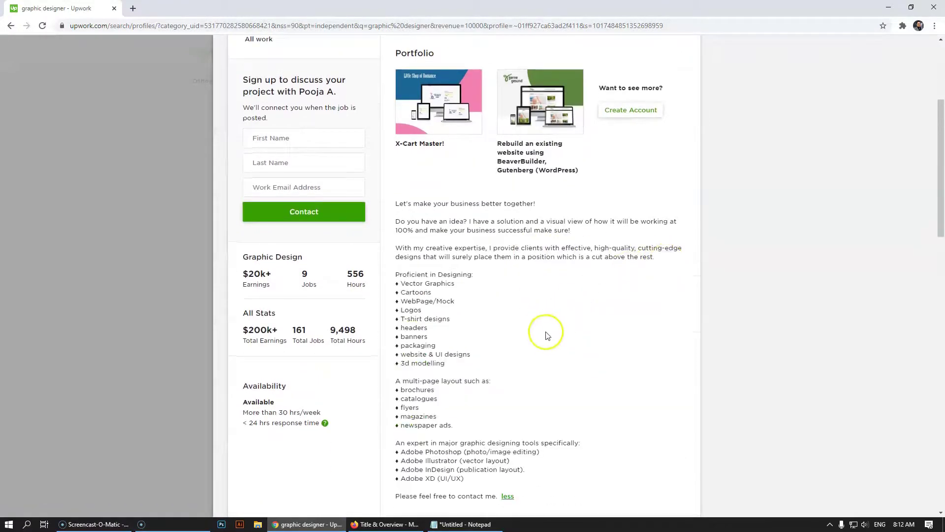
{"action": "scroll", "coordinate": [546, 332], "scroll_direction": "down", "scroll_amount": 1}
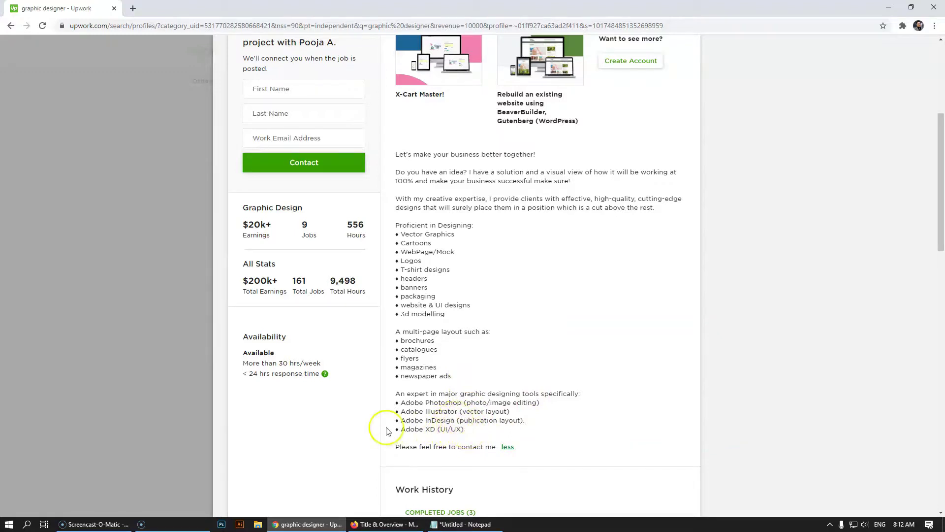
{"action": "left_click", "coordinate": [93, 295]}
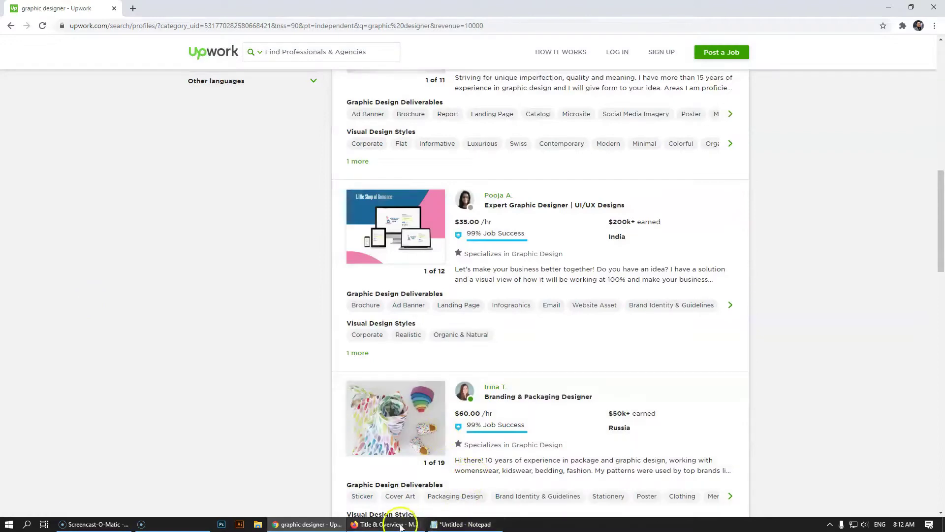
{"action": "left_click", "coordinate": [392, 522]}
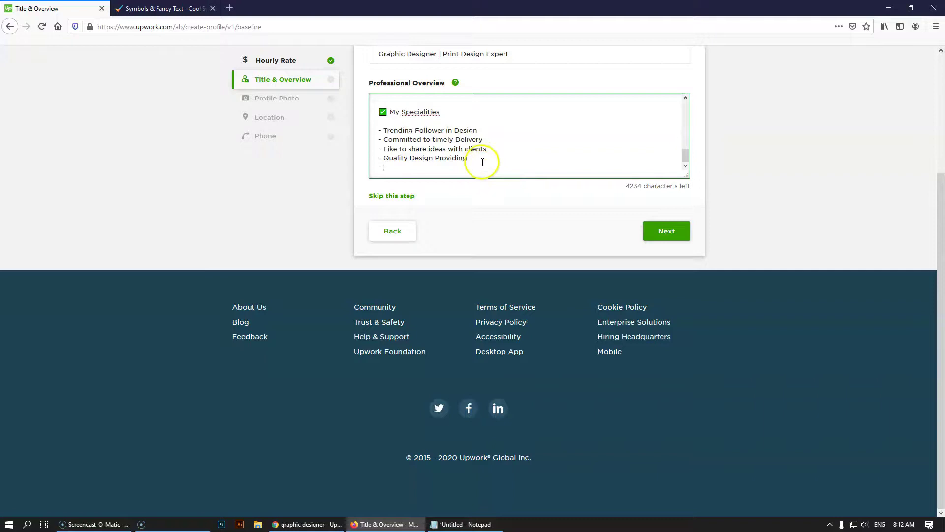
Search Google for a reference freelancer's name in a new tab and open their Upwork profile
{"action": "left_click", "coordinate": [229, 8]}
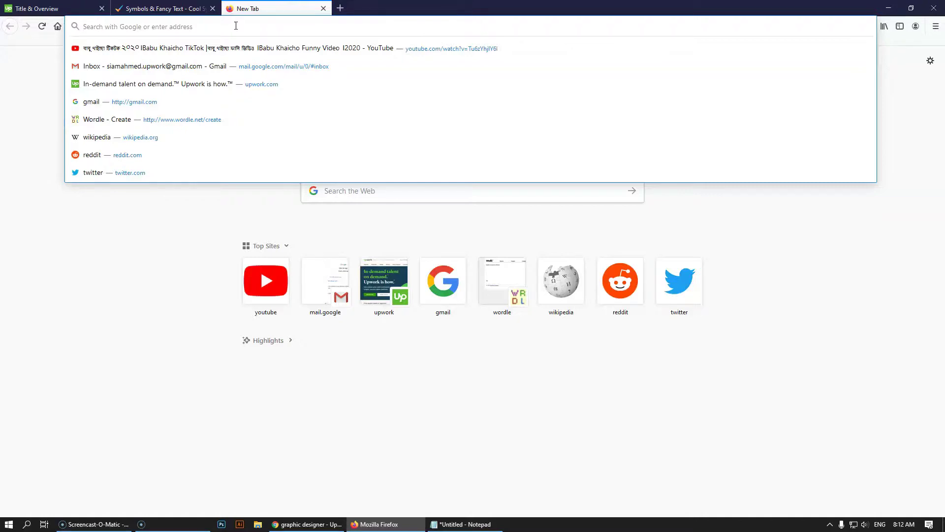
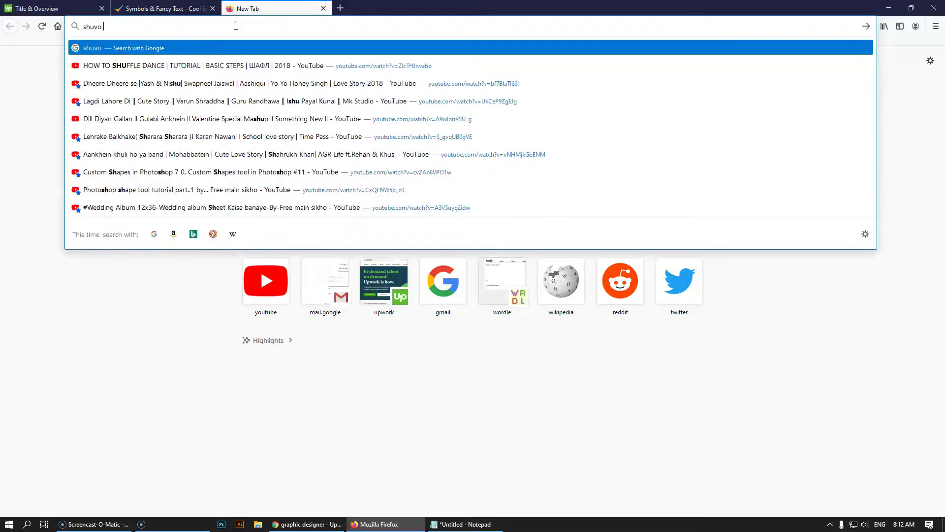
{"action": "key", "text": "Return"}
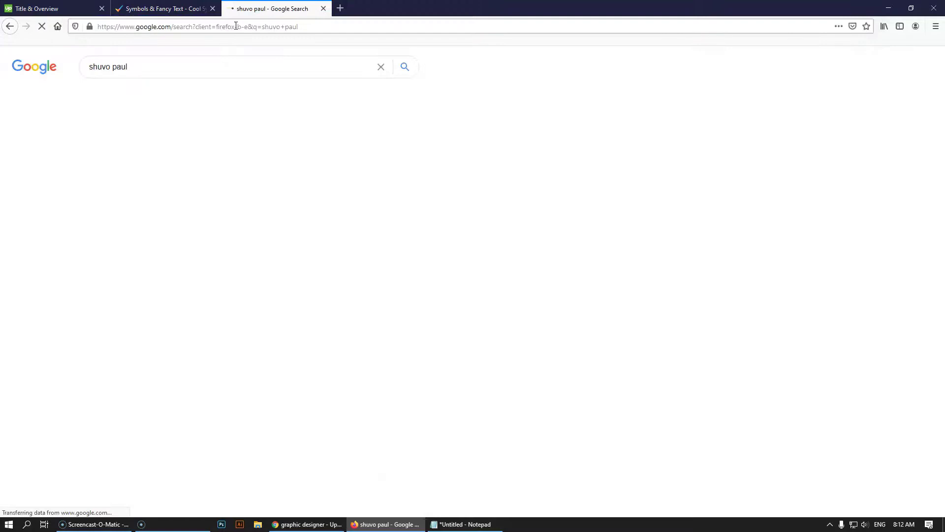
{"action": "left_click", "coordinate": [197, 222]}
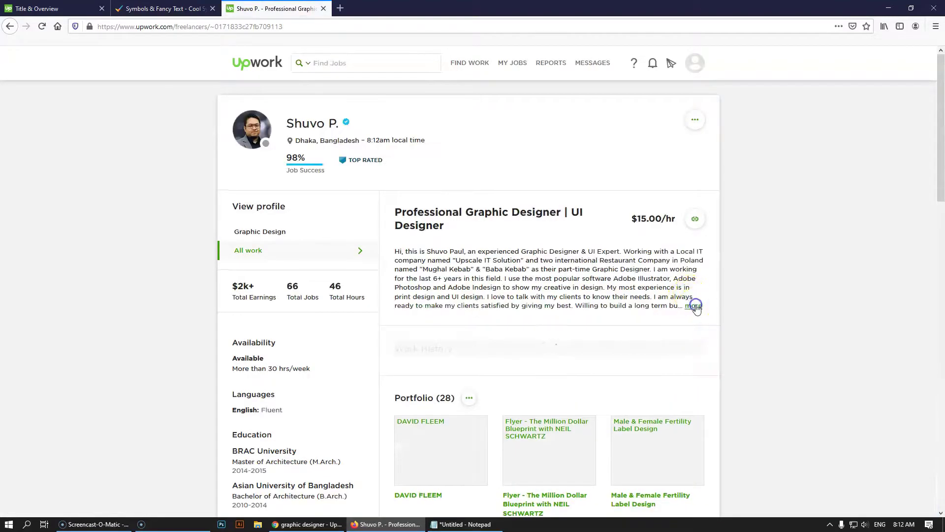
Expand the reference designer's full overview to review their strengths list
{"action": "left_click", "coordinate": [694, 306]}
{"action": "scroll", "coordinate": [689, 310], "scroll_direction": "down", "scroll_amount": 3}
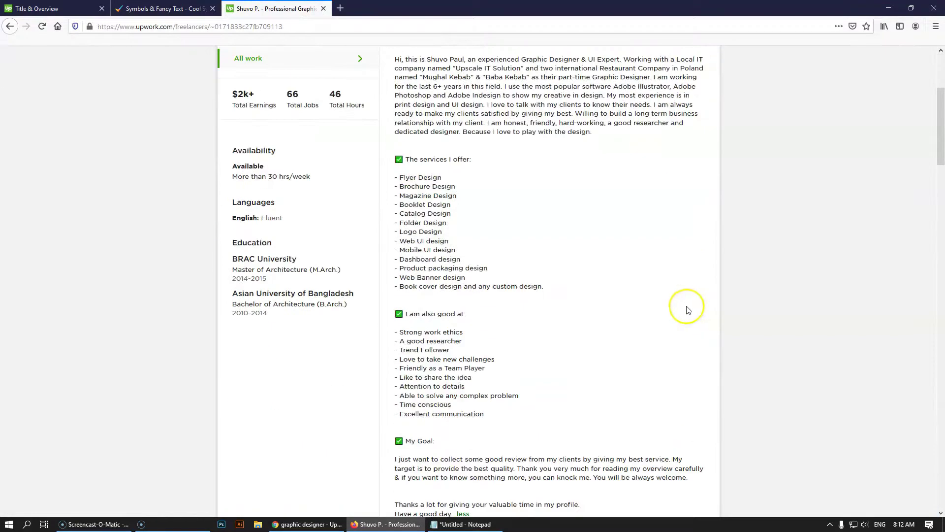
{"action": "scroll", "coordinate": [684, 310], "scroll_direction": "down", "scroll_amount": 3}
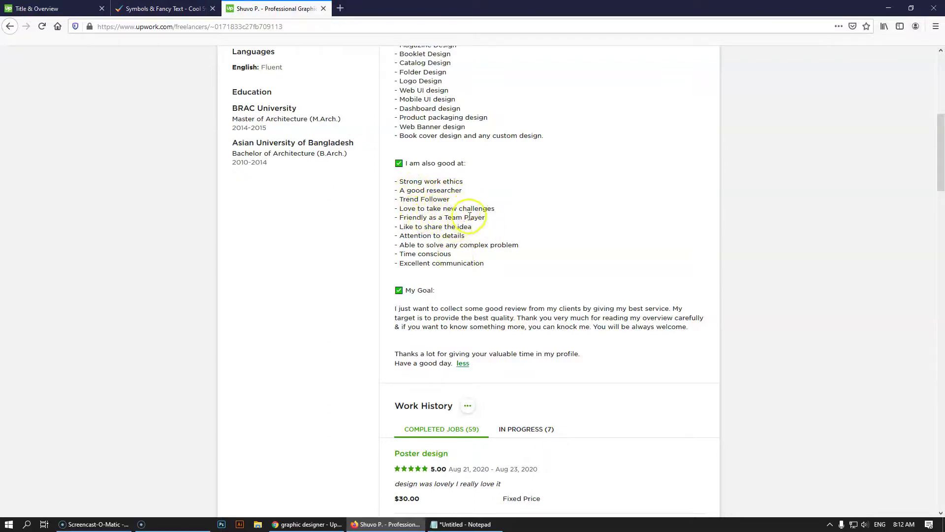
{"action": "left_click_drag", "start_coordinate": [486, 218], "coordinate": [407, 217]}
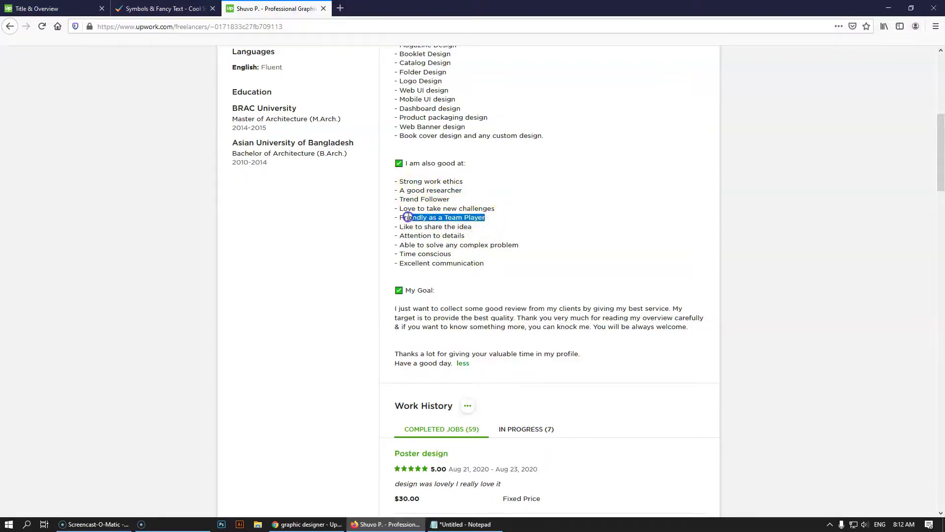
{"action": "left_click", "coordinate": [431, 219]}
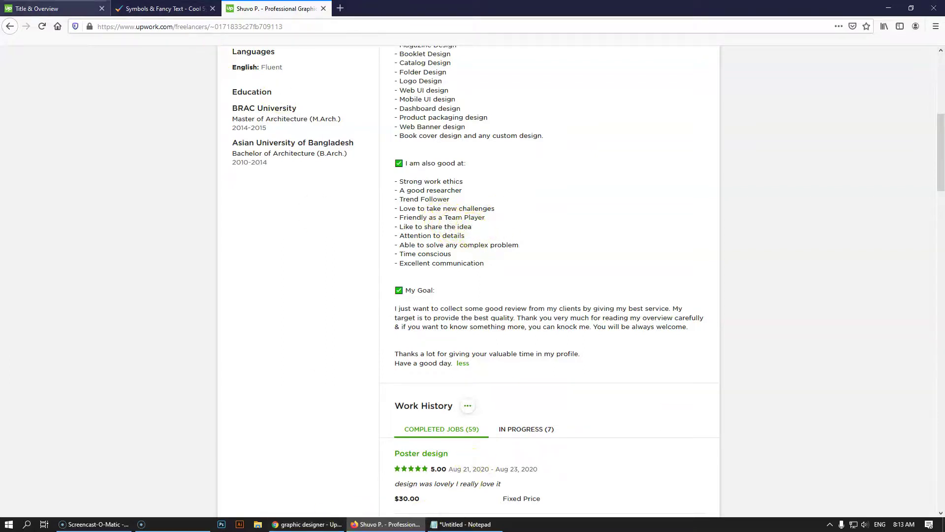
{"action": "left_click", "coordinate": [54, 9]}
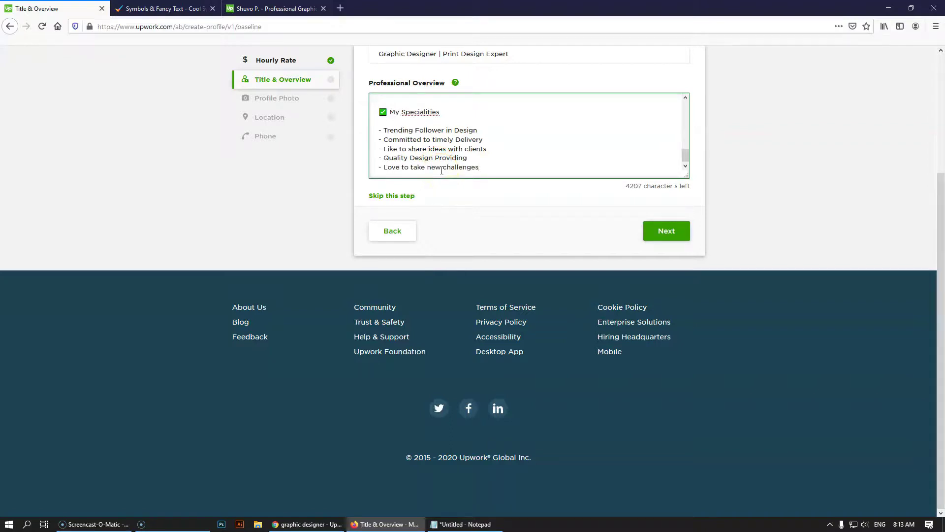
Add 'Friendly as a Team Player', 'Time Conscious' and 'Excellent Communication' to the specialities
{"action": "key", "text": "Return"}
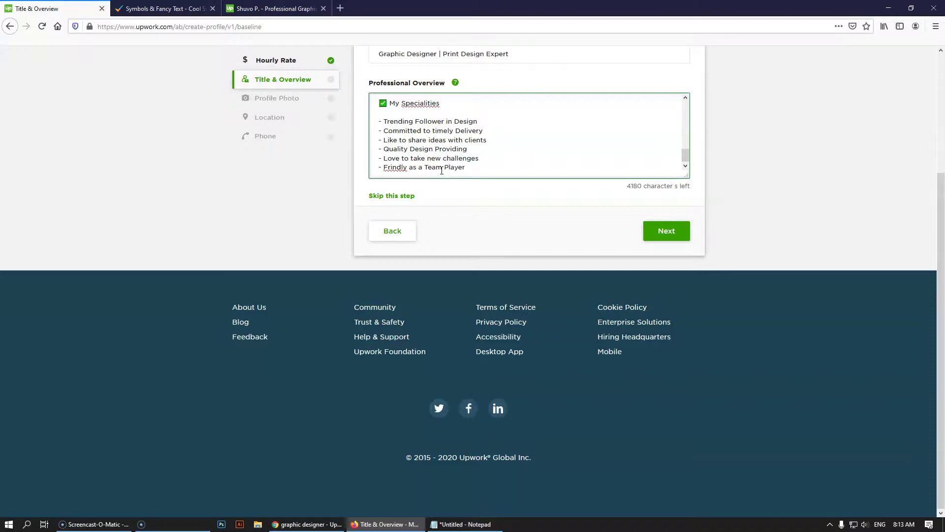
{"action": "left_click", "coordinate": [485, 168]}
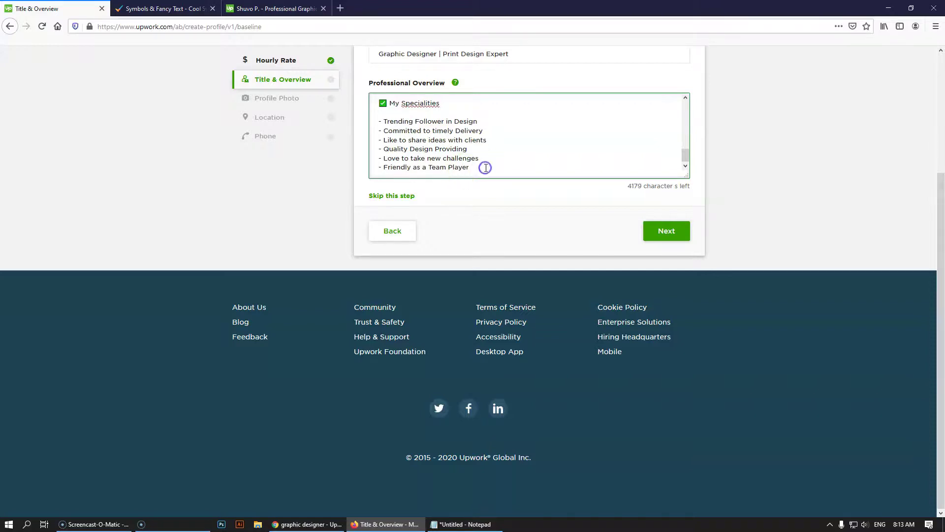
{"action": "key", "text": "Return"}
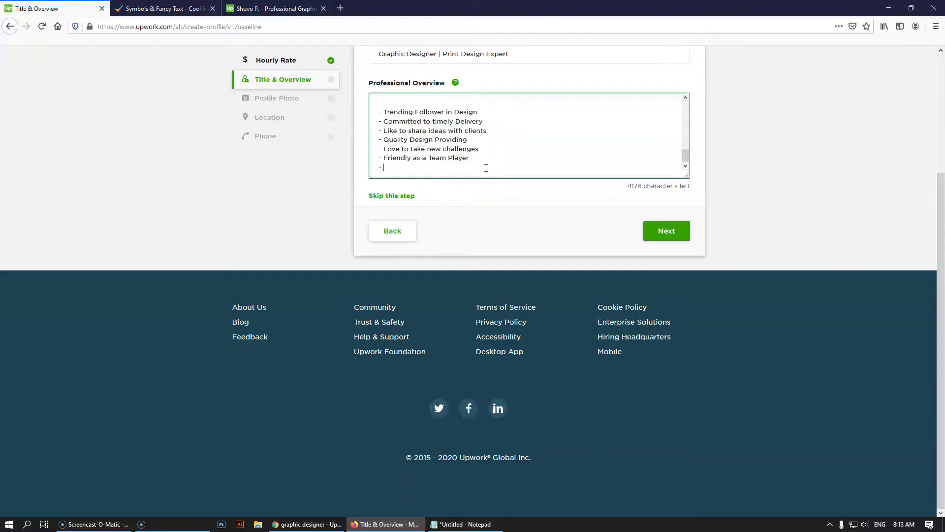
{"action": "left_click", "coordinate": [273, 9]}
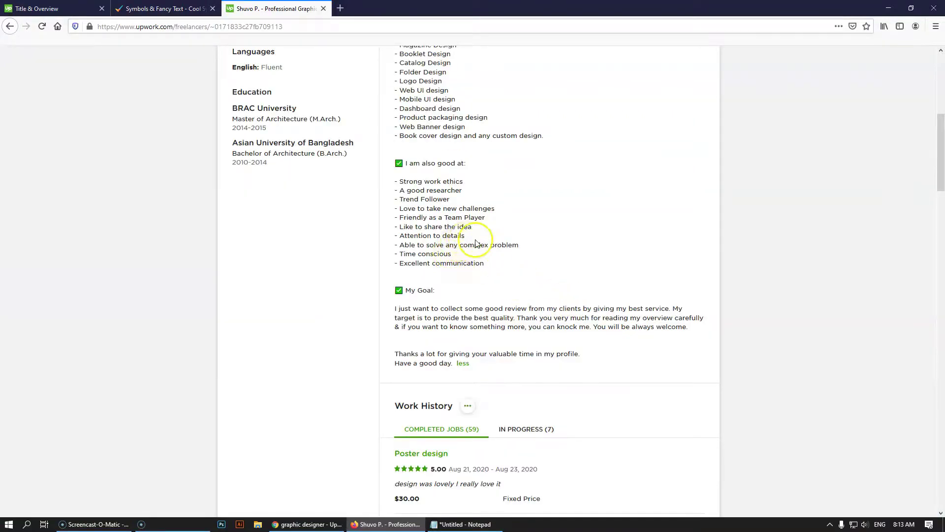
{"action": "left_click", "coordinate": [46, 9]}
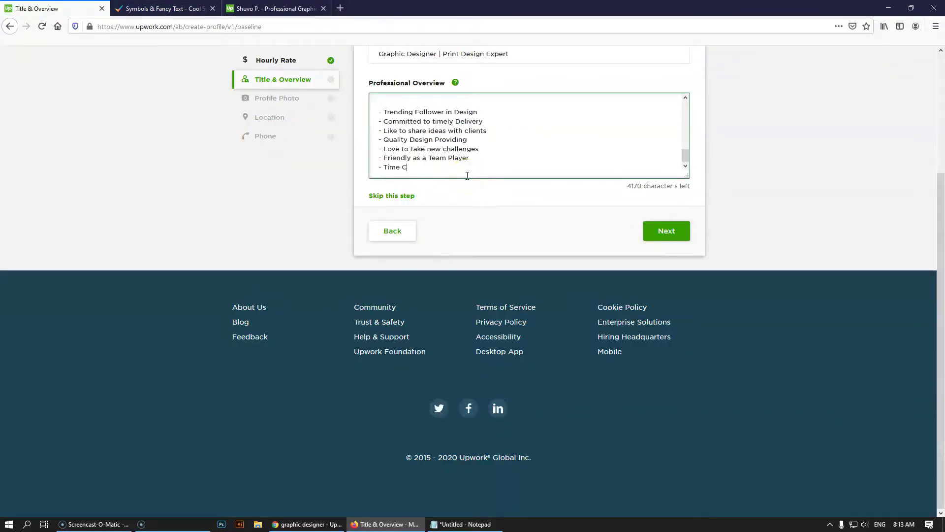
{"action": "key", "text": "Return"}
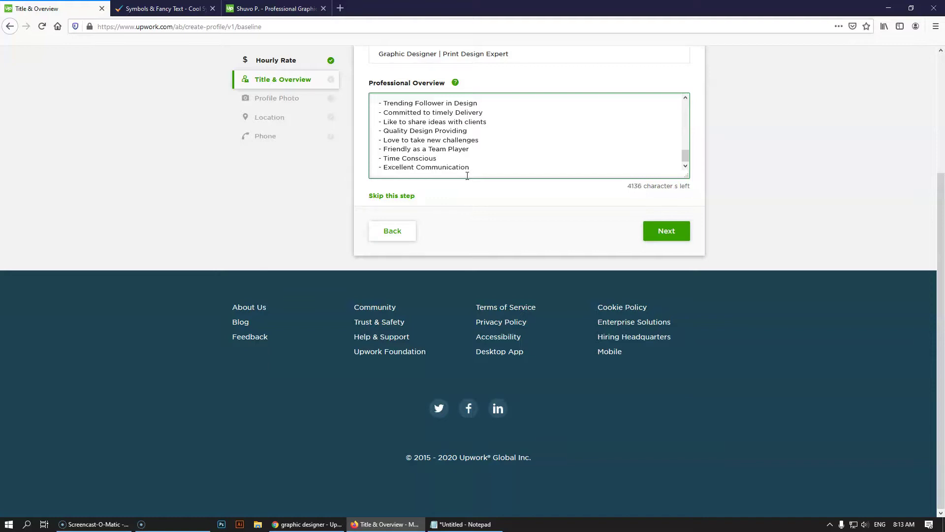
{"action": "key", "text": "Return"}
{"action": "type", "text": "-"}
Add 'Able to solve any Complex Problem', comparing wording against the reference profile's skill list
{"action": "left_click", "coordinate": [273, 9]}
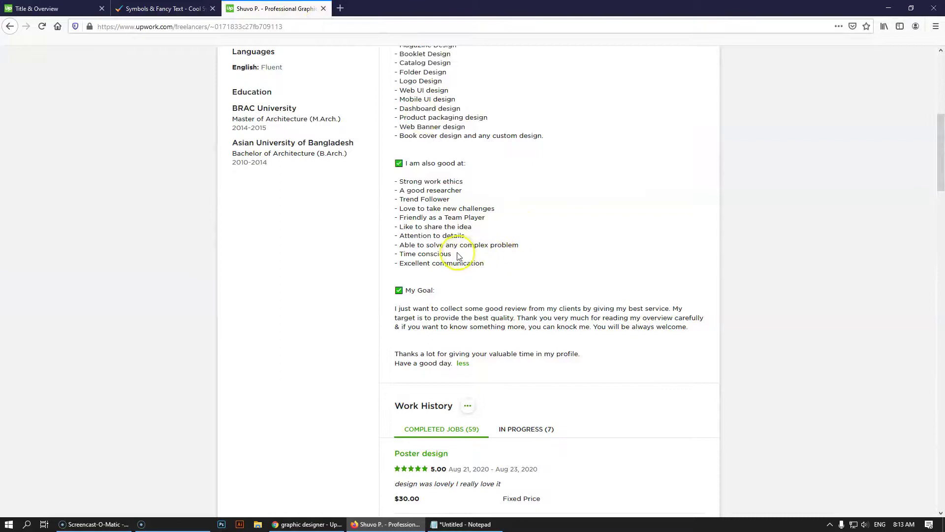
{"action": "key", "text": "ctrl+Tab"}
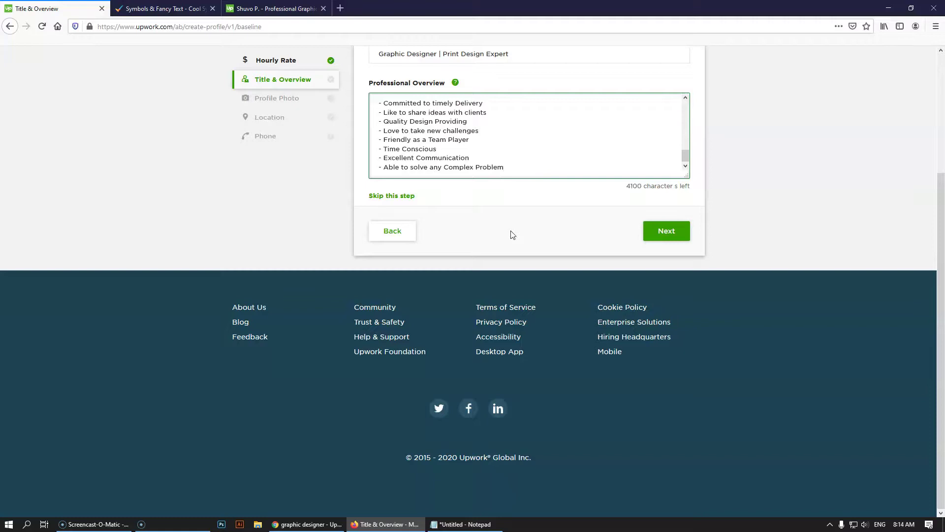
{"action": "left_click", "coordinate": [296, 9]}
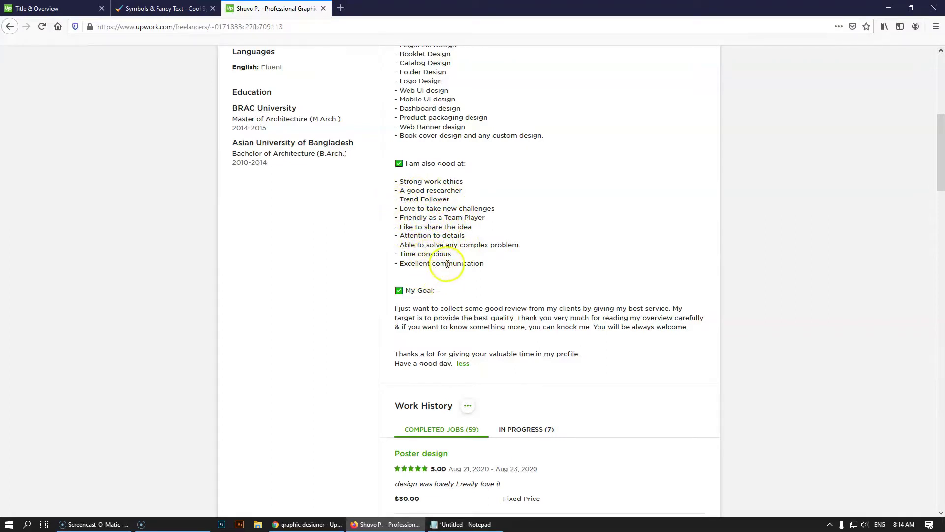
{"action": "key", "text": "ctrl+Tab"}
{"action": "scroll", "coordinate": [492, 144], "scroll_direction": "up", "scroll_amount": 8}
{"action": "key", "text": "ctrl+shift+Tab"}
{"action": "scroll", "coordinate": [436, 252], "scroll_direction": "up", "scroll_amount": 2}
{"action": "key", "text": "ctrl+Tab"}
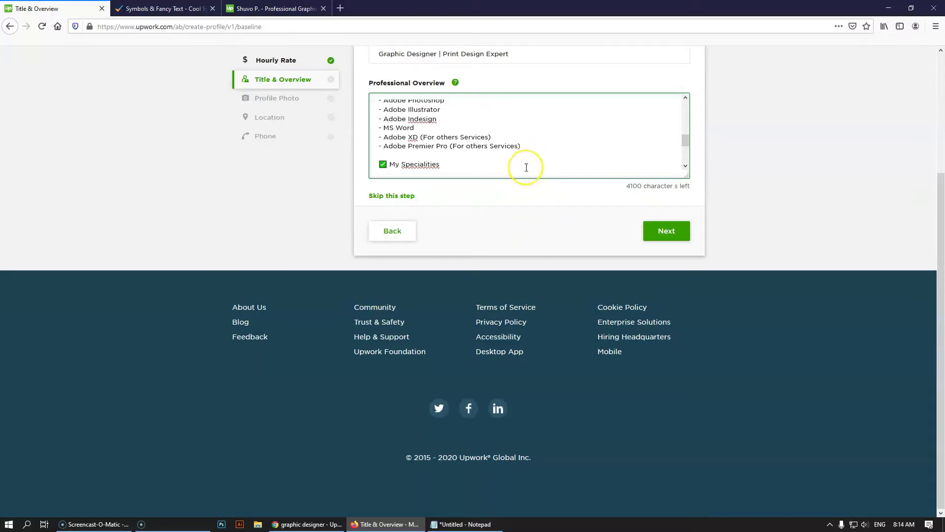
{"action": "scroll", "coordinate": [526, 167], "scroll_direction": "down", "scroll_amount": 2}
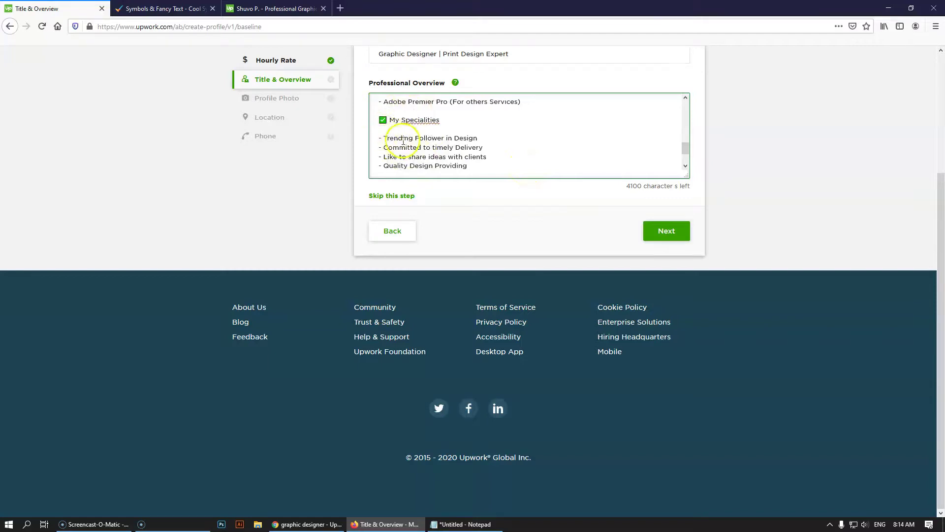
{"action": "left_click", "coordinate": [276, 9]}
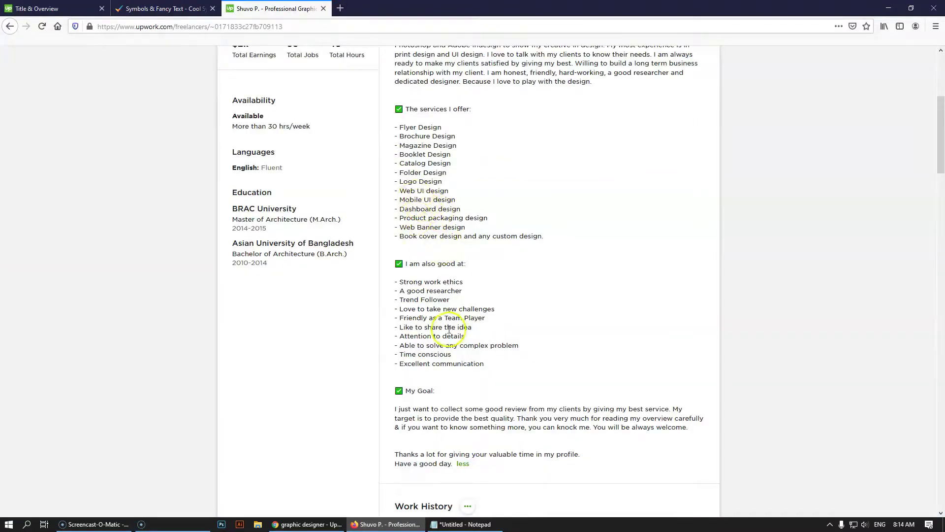
{"action": "double_click", "coordinate": [407, 318]}
{"action": "left_click_drag", "start_coordinate": [417, 354], "coordinate": [431, 357]}
{"action": "left_click", "coordinate": [52, 8]}
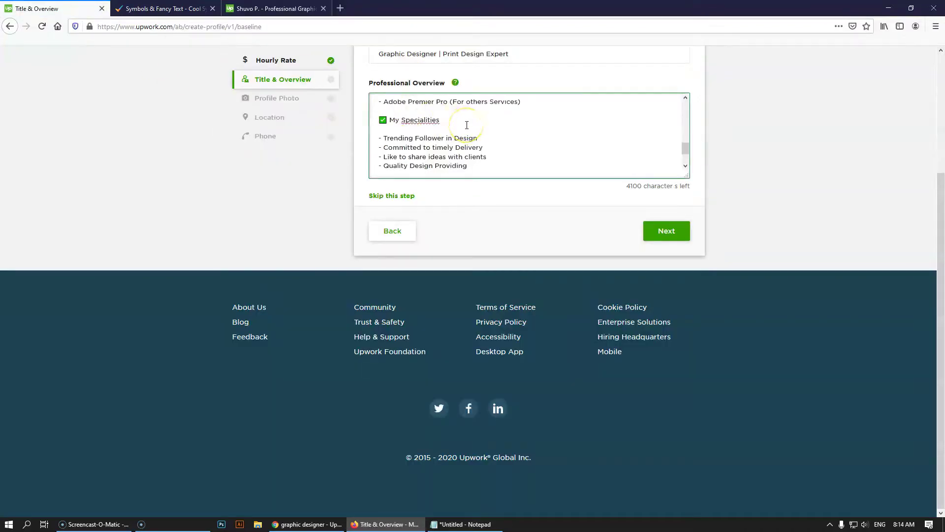
{"action": "left_click", "coordinate": [339, 9]}
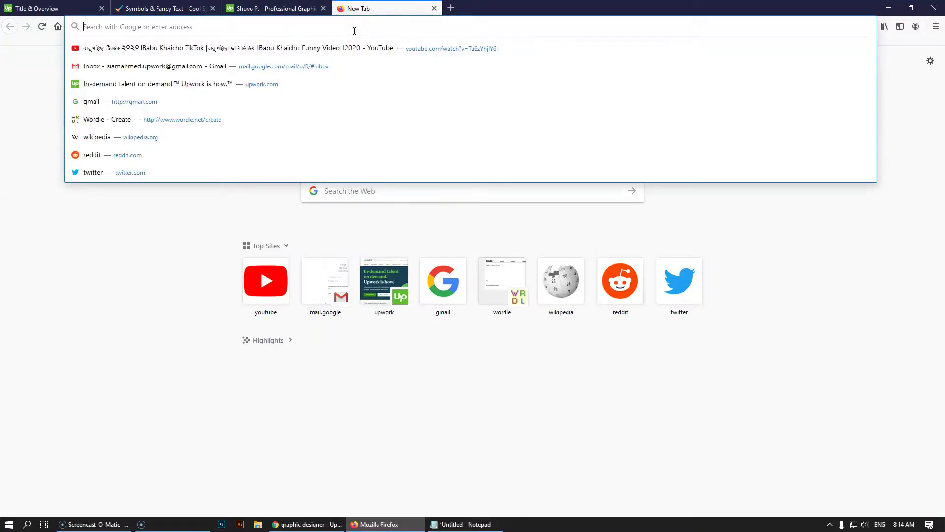
Google 'spin text' after refining the query, and open Spinbot.com from the results
{"action": "type", "text": "spinner t"}
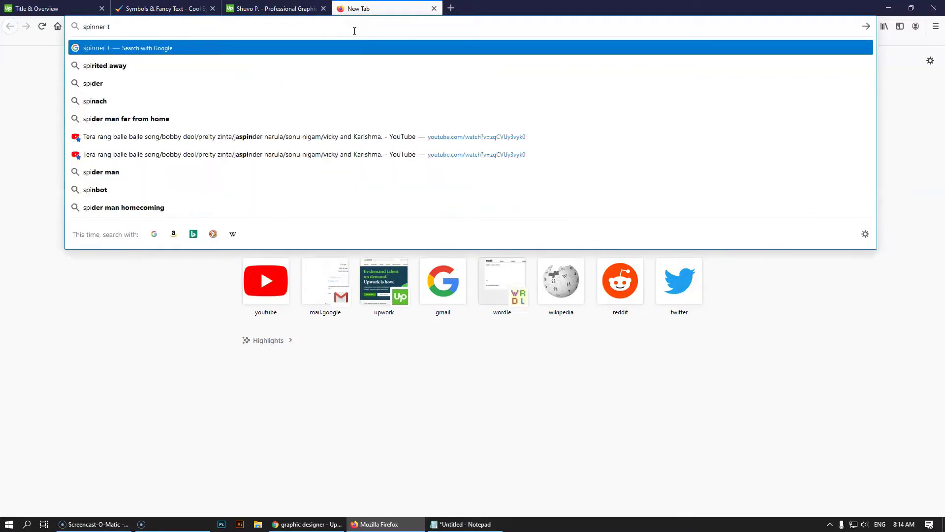
{"action": "type", "text": "est"}
{"action": "key", "text": "Return"}
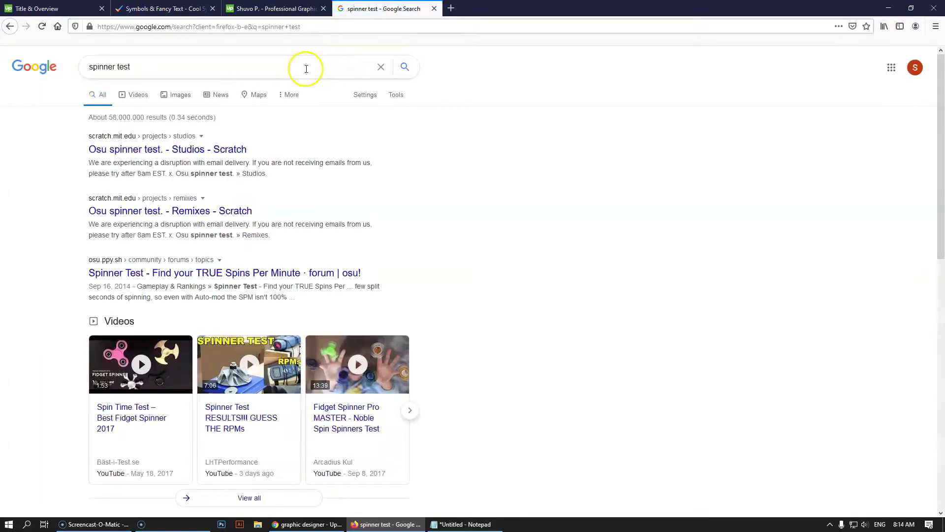
{"action": "double_click", "coordinate": [123, 68]}
{"action": "key", "text": "BackSpace"}
{"action": "key", "text": "Return"}
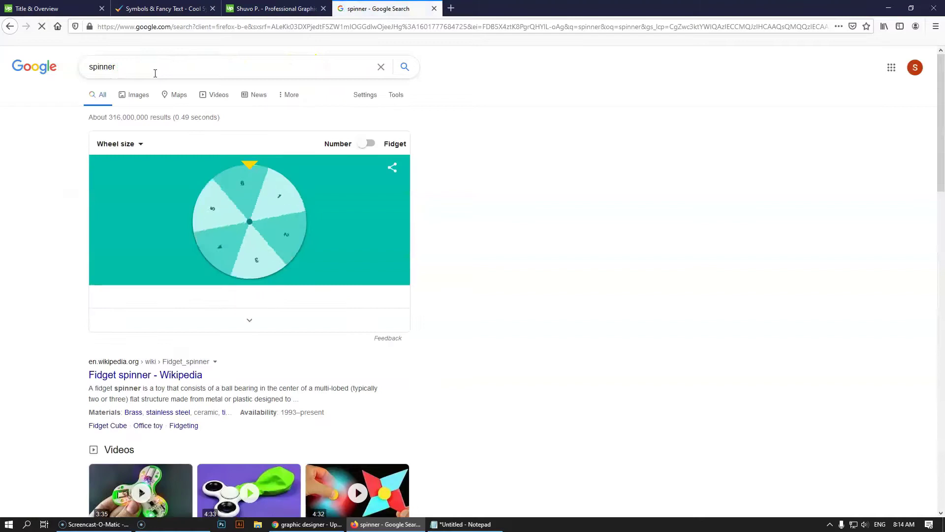
{"action": "triple_click", "coordinate": [157, 63]}
{"action": "key", "text": "BackSpace"}
{"action": "type", "text": "spin text"}
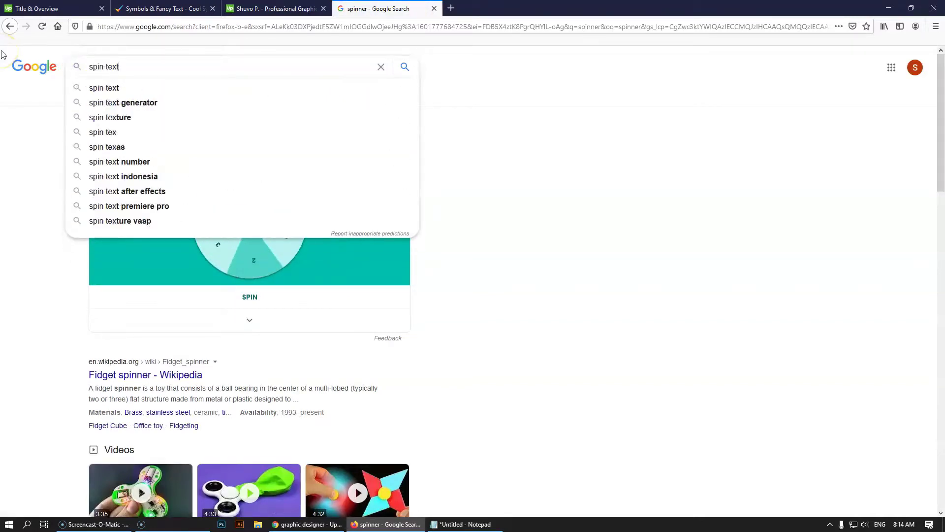
{"action": "key", "text": "Return"}
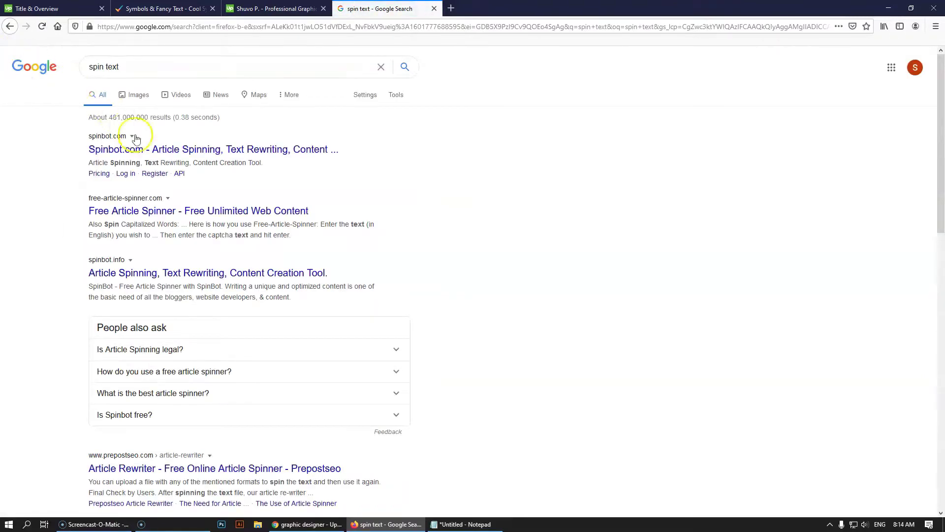
{"action": "left_click", "coordinate": [148, 150]}
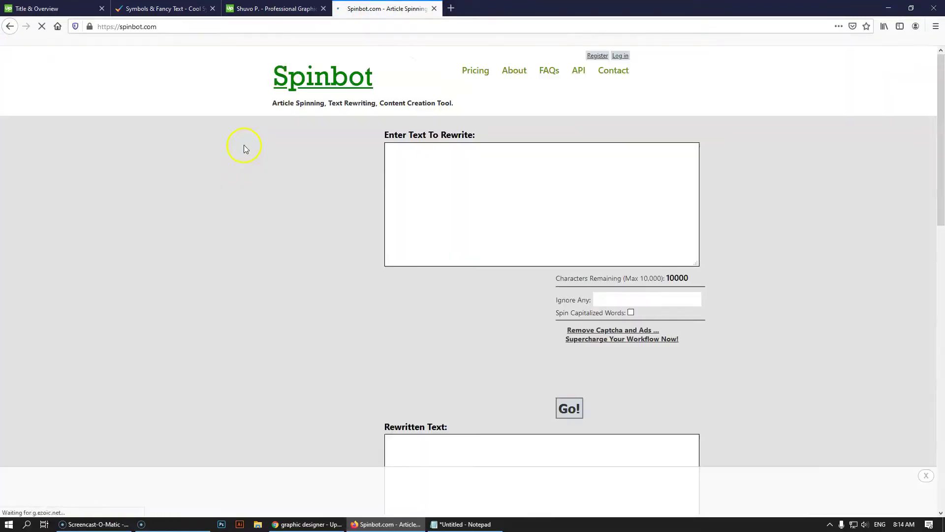
Copy the last specialities bullets from the overview into Spinbot's rewrite box
{"action": "left_click", "coordinate": [54, 9]}
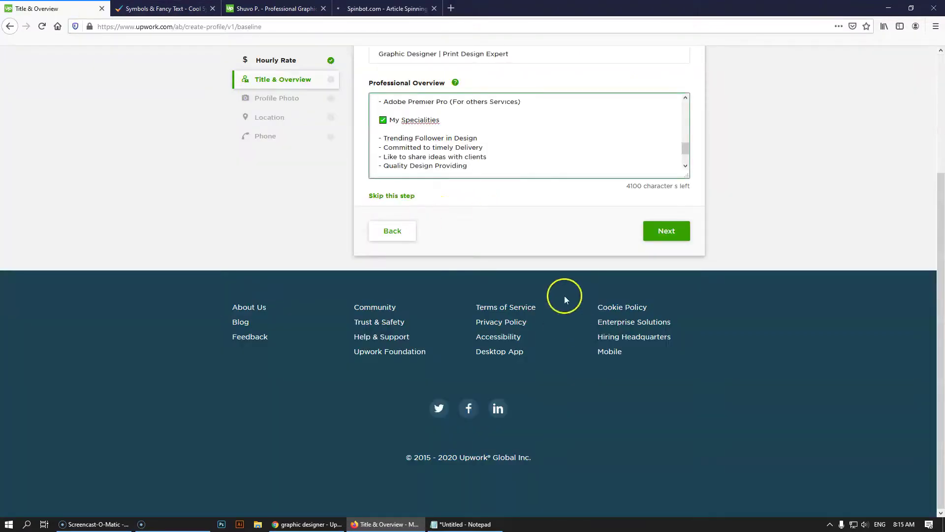
{"action": "scroll", "coordinate": [458, 125], "scroll_direction": "down", "scroll_amount": 2}
{"action": "left_click_drag", "start_coordinate": [512, 169], "coordinate": [377, 102]}
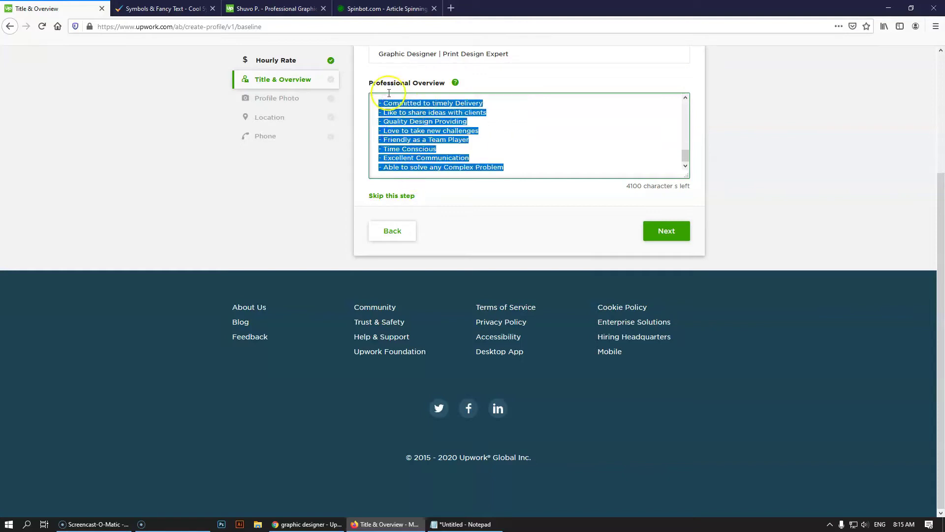
{"action": "key", "text": "ctrl+c"}
{"action": "left_click", "coordinate": [386, 9]}
{"action": "left_click", "coordinate": [456, 213]}
{"action": "key", "text": "ctrl+v"}
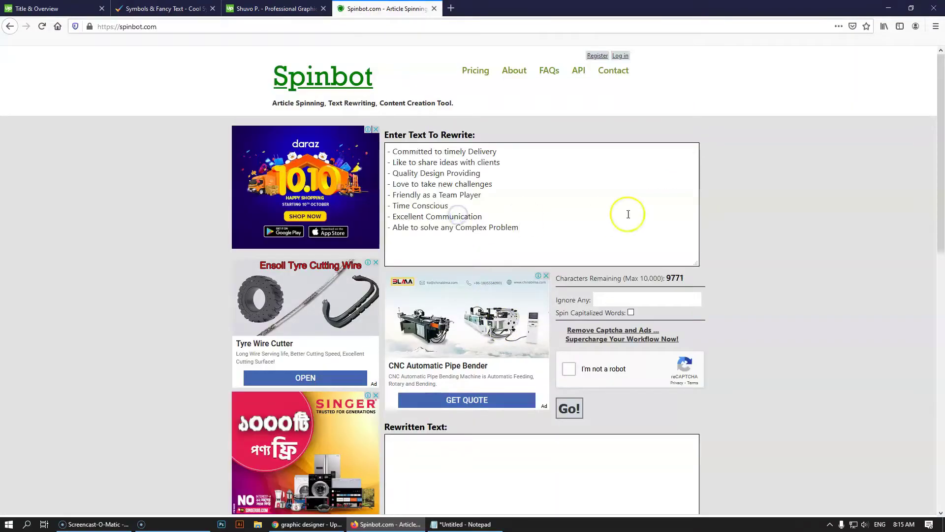
Pass the traffic-light captcha and review Spinbot's rewritten specialities
{"action": "left_click", "coordinate": [570, 369]}
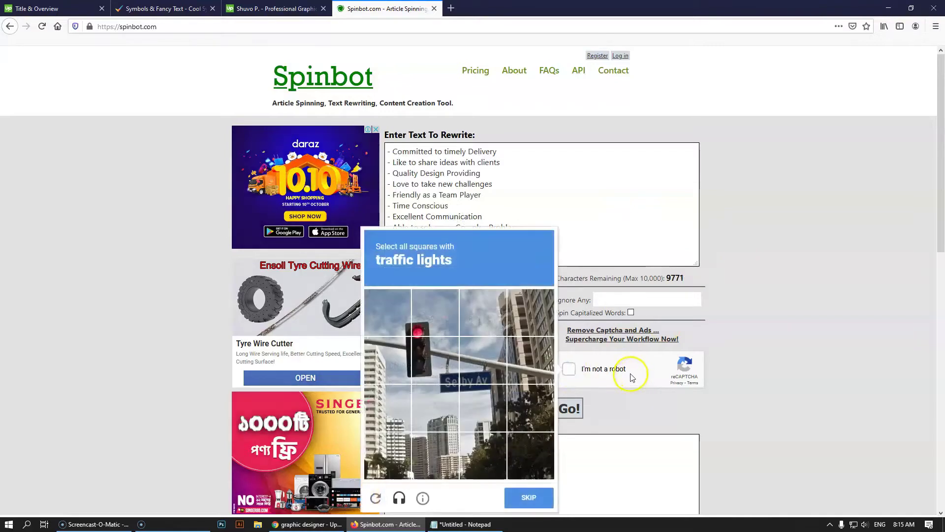
{"action": "left_click", "coordinate": [400, 353]}
{"action": "left_click", "coordinate": [389, 313]}
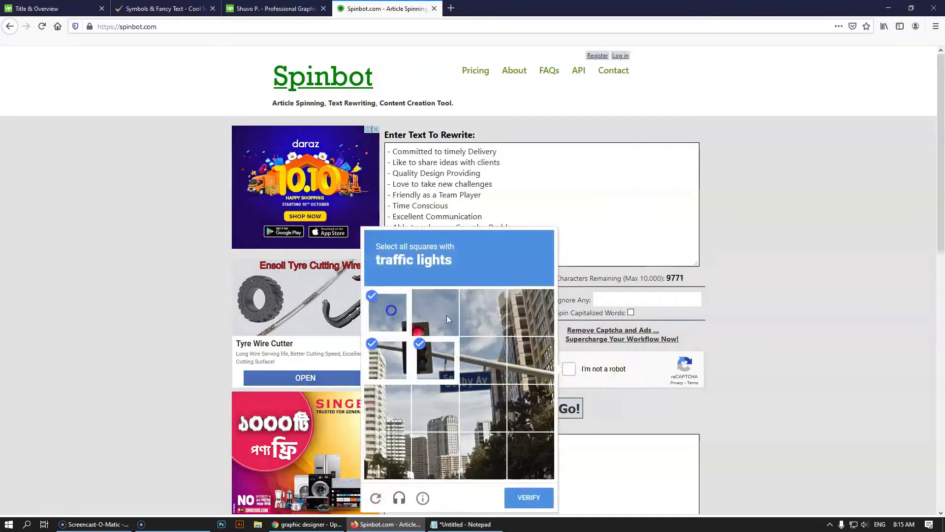
{"action": "left_click", "coordinate": [447, 315]}
{"action": "left_click", "coordinate": [528, 497]}
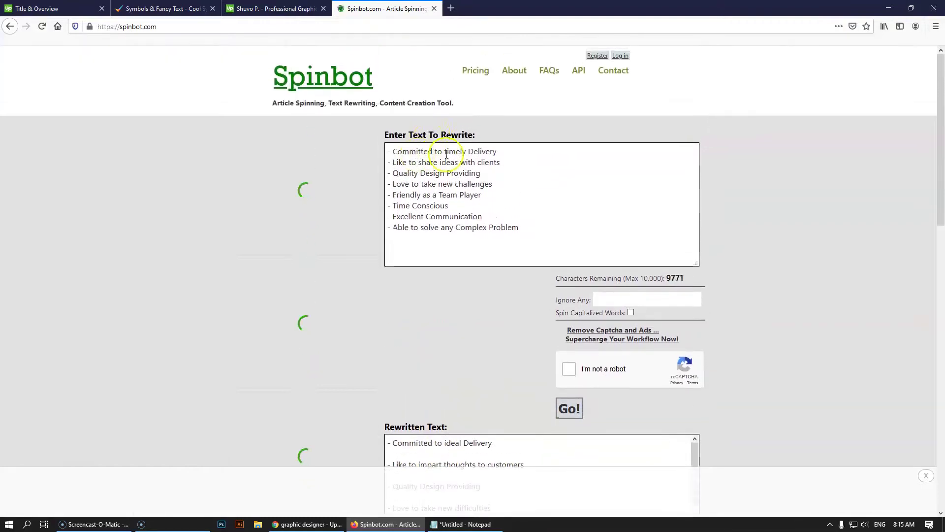
{"action": "scroll", "coordinate": [488, 165], "scroll_direction": "down", "scroll_amount": 3}
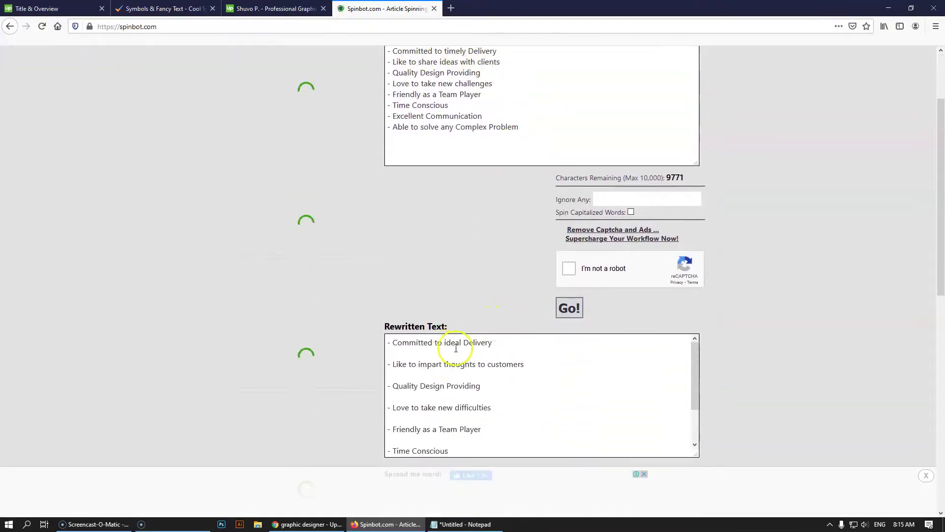
{"action": "scroll", "coordinate": [479, 365], "scroll_direction": "up", "scroll_amount": 3}
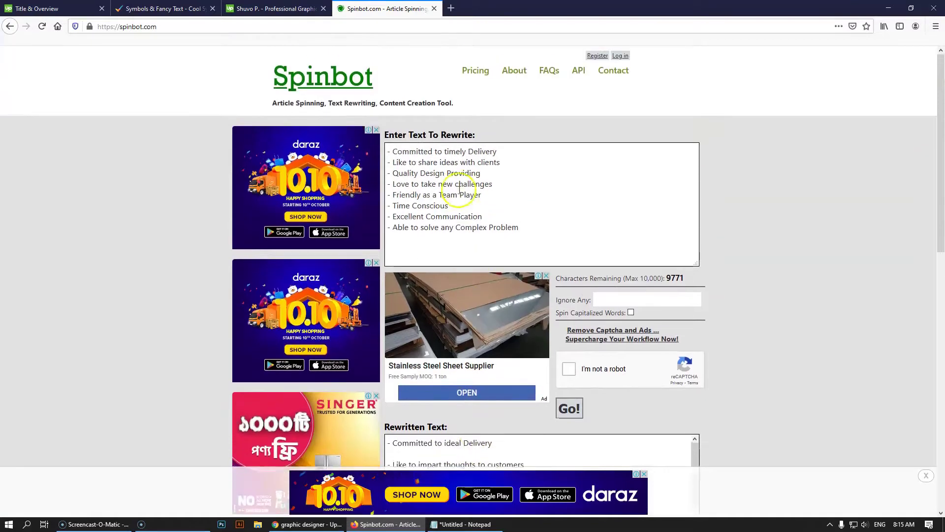
{"action": "scroll", "coordinate": [489, 158], "scroll_direction": "down", "scroll_amount": 3}
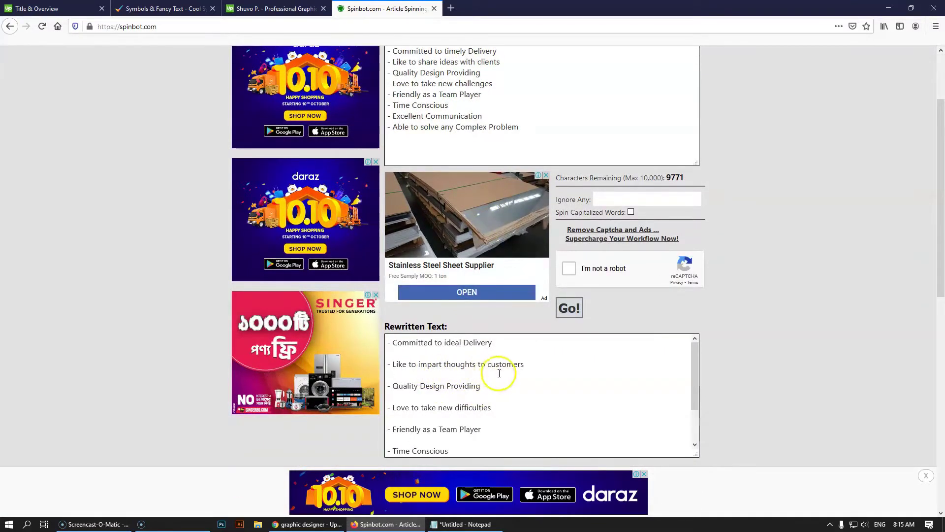
{"action": "scroll", "coordinate": [457, 407], "scroll_direction": "up", "scroll_amount": 1}
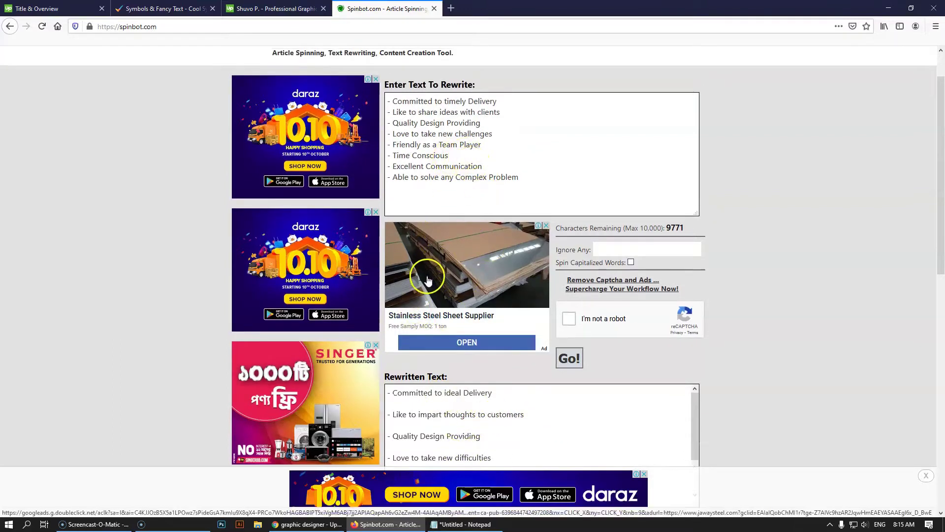
{"action": "scroll", "coordinate": [457, 424], "scroll_direction": "down", "scroll_amount": 1}
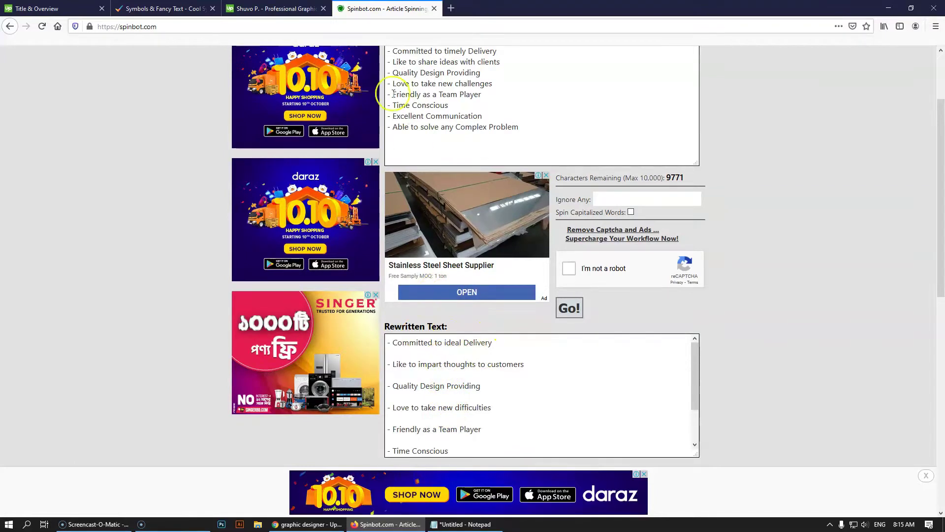
{"action": "left_click", "coordinate": [45, 8]}
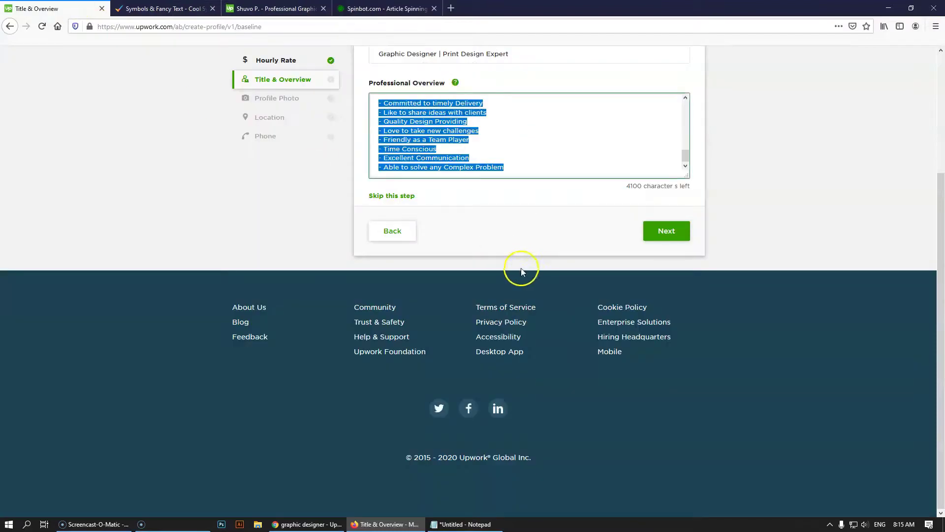
Add empty lines after 'Able to solve any Complex Problem' for a closing paragraph
{"action": "left_click", "coordinate": [534, 167]}
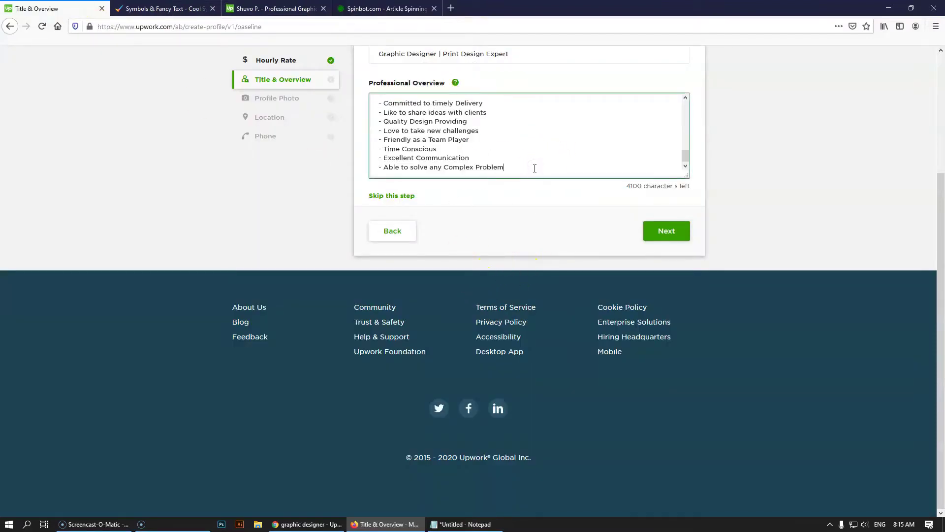
{"action": "key", "text": "Return"}
{"action": "key", "text": "Return"}
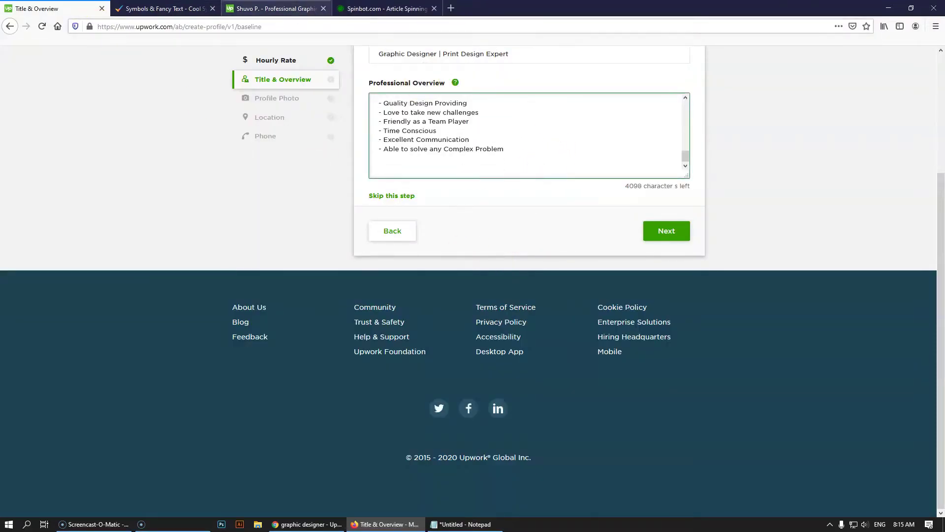
{"action": "left_click", "coordinate": [270, 9]}
{"action": "scroll", "coordinate": [573, 265], "scroll_direction": "down", "scroll_amount": 2}
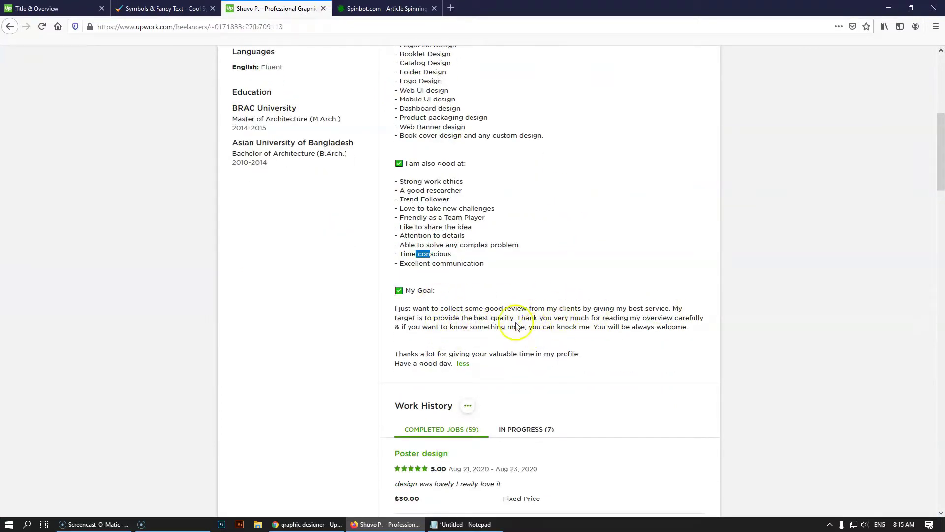
{"action": "left_click", "coordinate": [49, 8]}
{"action": "left_click", "coordinate": [405, 168]}
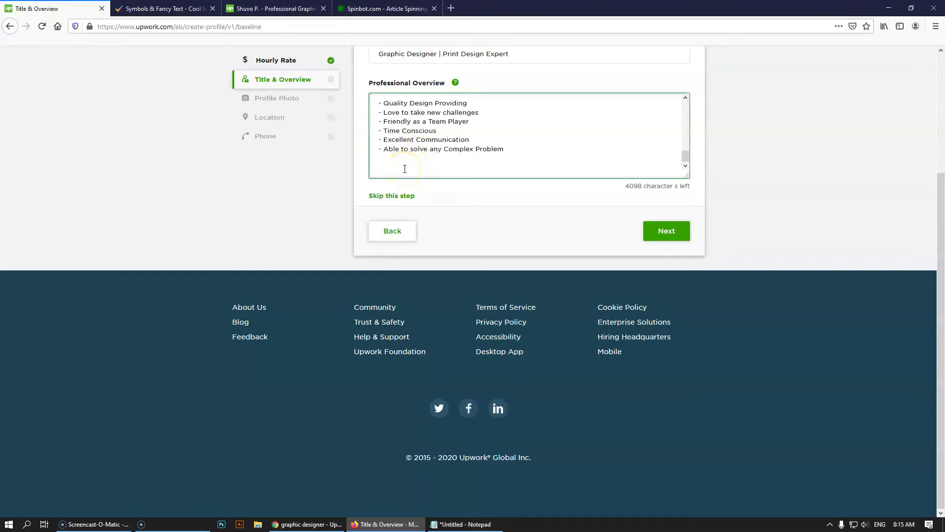
Add the closing sentence inviting clients to get in touch for quality service, correcting 'qualityful' to 'quality'
{"action": "type", "text": "Feel free to contact me anytime for yo"}
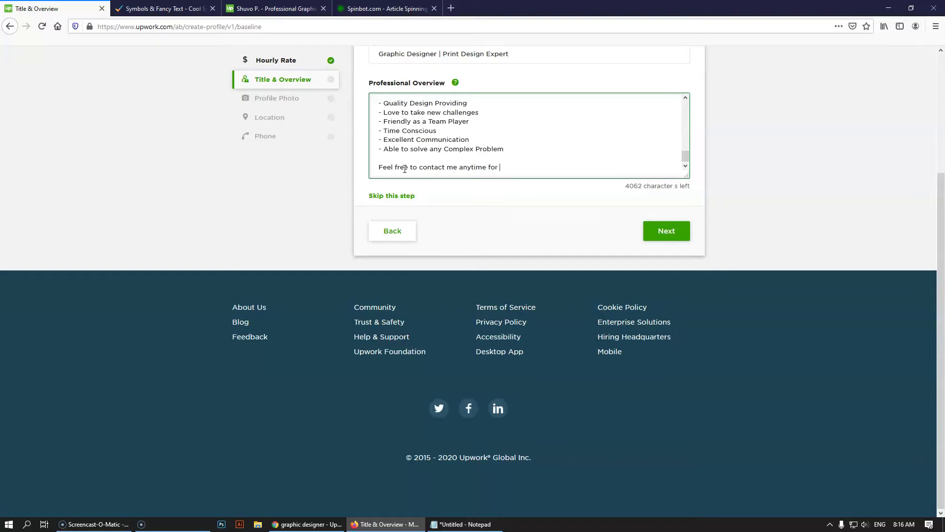
{"action": "type", "text": "get a qualituful"}
{"action": "key", "text": "BackSpace"}
{"action": "type", "text": "yful service"}
{"action": "left_click", "coordinate": [538, 168]}
{"action": "right_click", "coordinate": [538, 168]}
{"action": "left_click", "coordinate": [591, 175]}
{"action": "type", "text": ". I will be happ"}
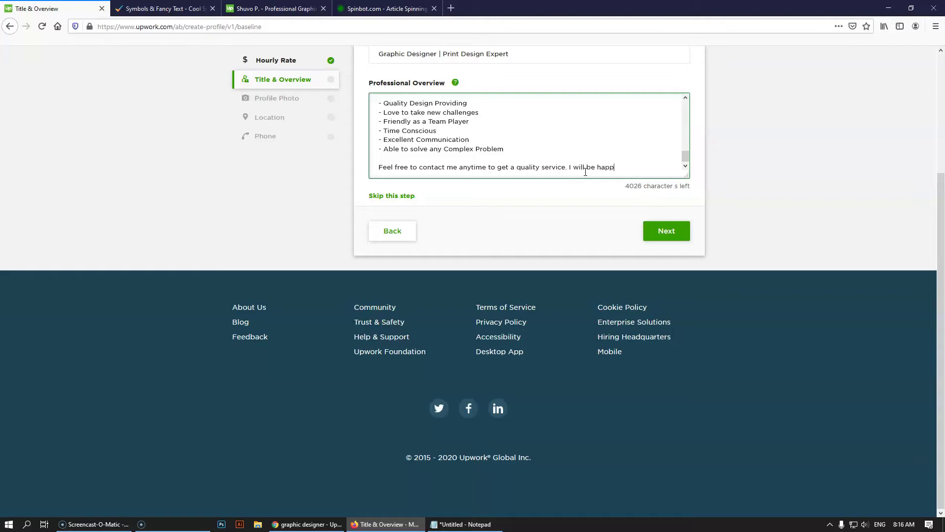
{"action": "type", "text": "y to work with you."}
Add a 'Kindness Regards,' sign-off with the author's name, then select all the overview text
{"action": "key", "text": "Return"}
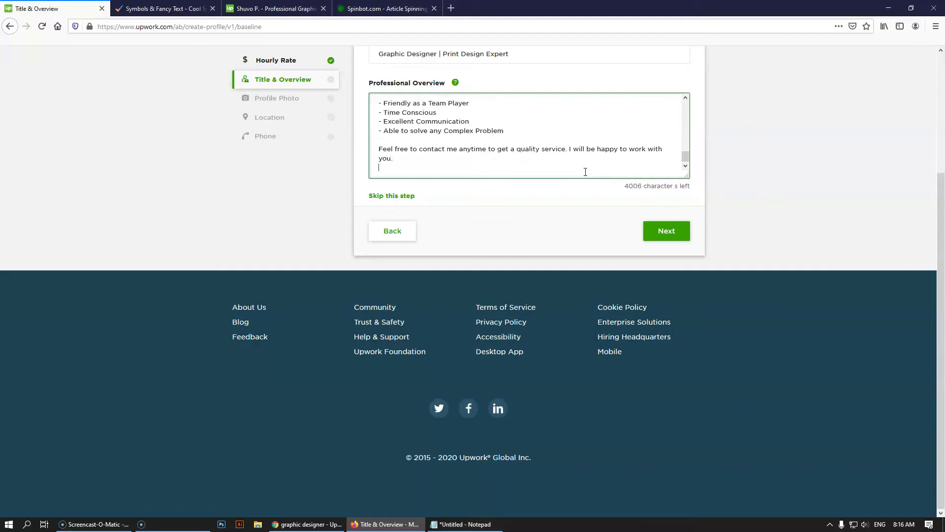
{"action": "key", "text": "Return"}
{"action": "type", "text": "Kindness"}
{"action": "type", "text": " Reg"}
{"action": "key", "text": "BackSpace"}
{"action": "type", "text": "gards,"}
{"action": "key", "text": "Return"}
{"action": "type", "text": "Sia"}
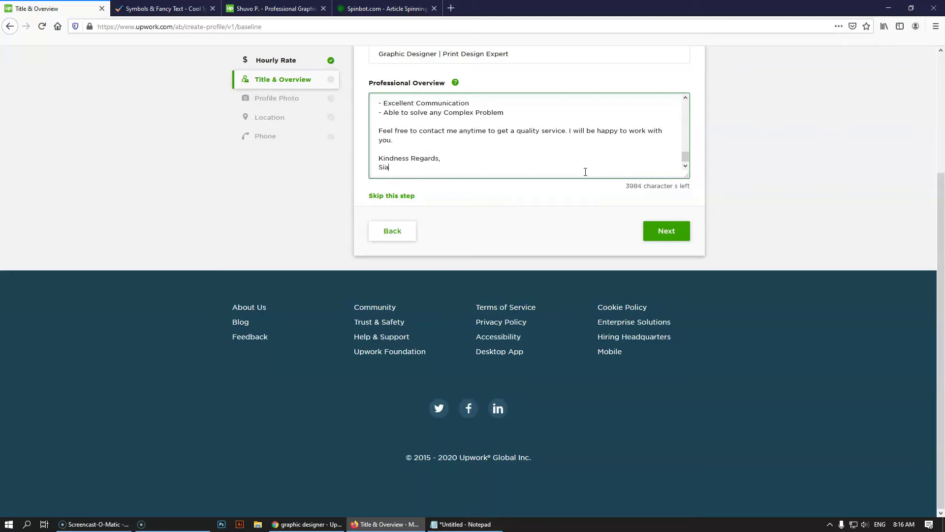
{"action": "type", "text": "m Ahmed"}
{"action": "scroll", "coordinate": [616, 159], "scroll_direction": "up", "scroll_amount": 10}
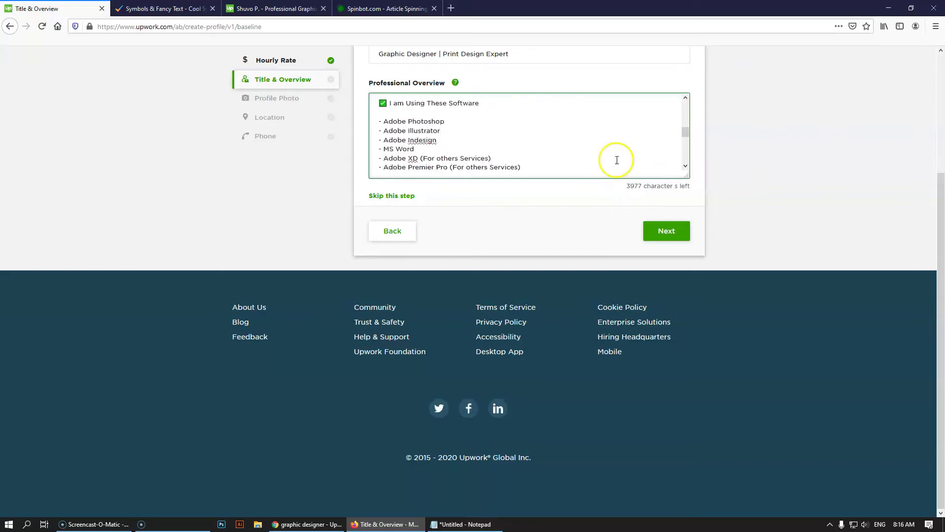
{"action": "scroll", "coordinate": [616, 160], "scroll_direction": "up", "scroll_amount": 3}
{"action": "key", "text": "ctrl+a"}
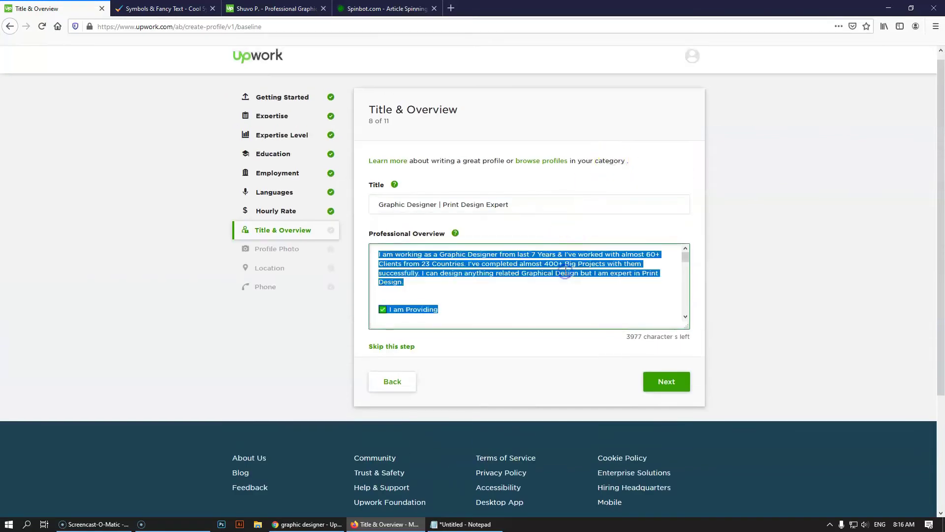
Paste the copied overview into Notepad on a new line below the outline
{"action": "left_click", "coordinate": [461, 523]}
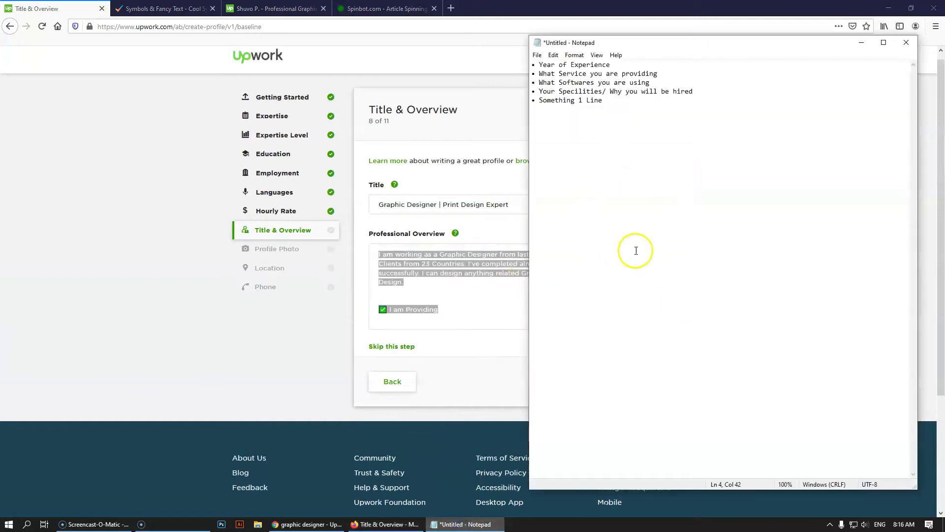
{"action": "left_click", "coordinate": [648, 154]}
{"action": "key", "text": "Return"}
{"action": "type", "text": "I am working as a Graphic Designer from last 7 Years & I've worked with almost 60+ Clients from 23 Countries. I've completed almost 400+ Big Projects with them successfully. I can design anything related Graphical Design but I am expert in Print Design.  ☑ I am Providing  - Flyer Design - Magazine Design - Brochure Design - Company Profile Design - Book Cover Design - Catalog Design - Annual Report Design - Banner Design - Poster Design   & more  ☑ I am Using These Software  - Adobe Photoshop - Adobe Illustrator - Adobe Indesign - MS Word - Adobe XD (For others Services) - Adobe Premier Pro (For others Services)  ☑ My Specialities  - Trending Follower in Design - Committed to timely Delivery - Like to share ideas with clients - Quality Design Providing - Love to take new challenges - Friendly as a Team Player - Time Conscious - Excellent Communication - Able to solve any Complex Problem  Feel free to contact me anytime to get a quality service. I will be happy to work with you.  Kindness Regards, Siam Ahmed"}
{"action": "scroll", "coordinate": [574, 170], "scroll_direction": "up", "scroll_amount": 1}
{"action": "scroll", "coordinate": [581, 207], "scroll_direction": "down", "scroll_amount": 1}
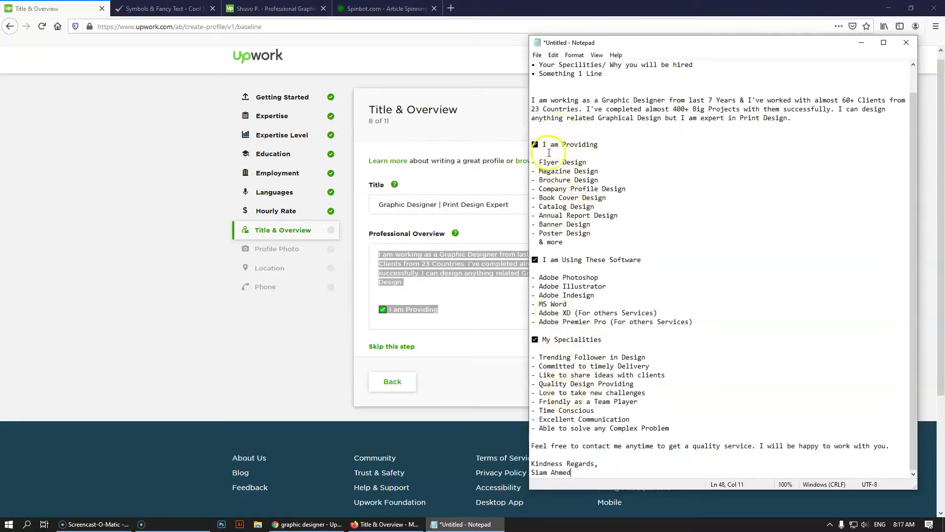
Insert blank lines before 'I am Using These Software' and 'My Specialities' in the Notepad copy
{"action": "left_click", "coordinate": [568, 251]}
{"action": "key", "text": "Return"}
{"action": "left_click", "coordinate": [588, 338]}
{"action": "key", "text": "Return"}
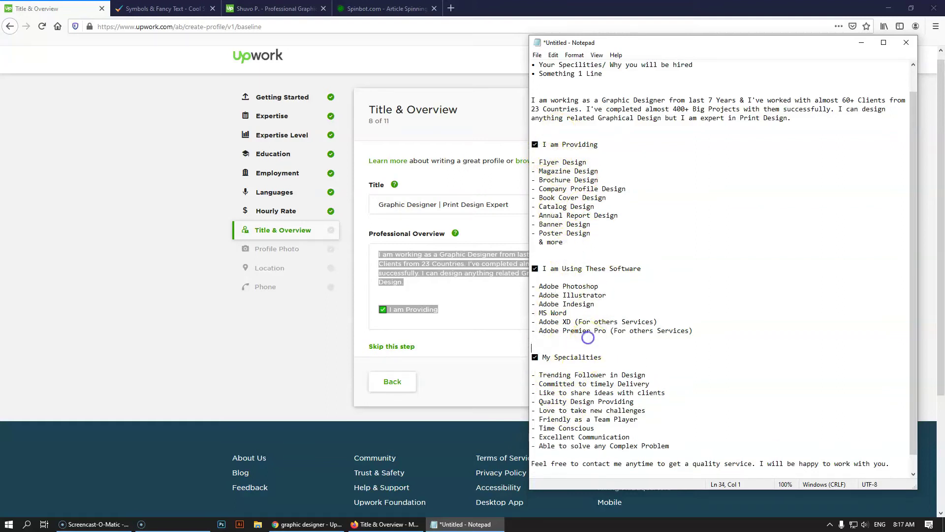
{"action": "left_click", "coordinate": [276, 343]}
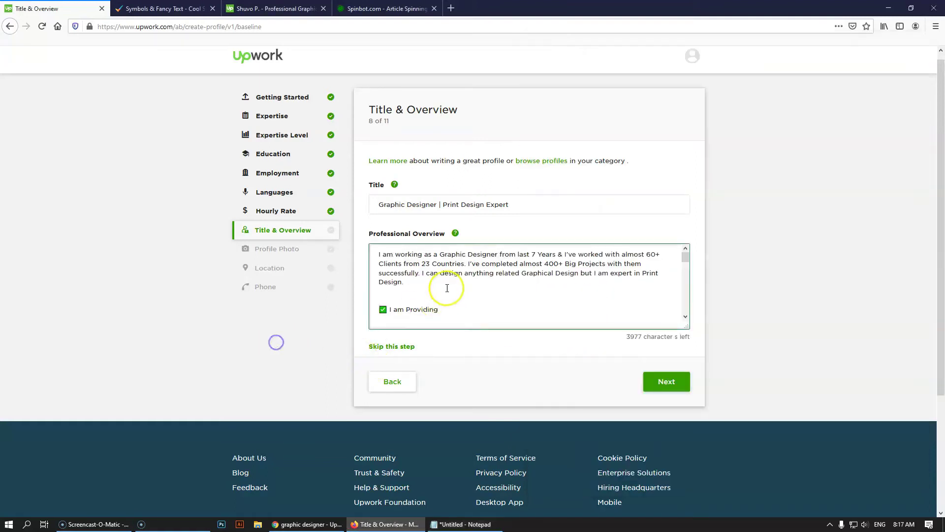
Insert blank lines above the 'I am Using These Software' and 'My Specialities' headings in the overview
{"action": "scroll", "coordinate": [443, 288], "scroll_direction": "down", "scroll_amount": 6}
{"action": "key", "text": "Return"}
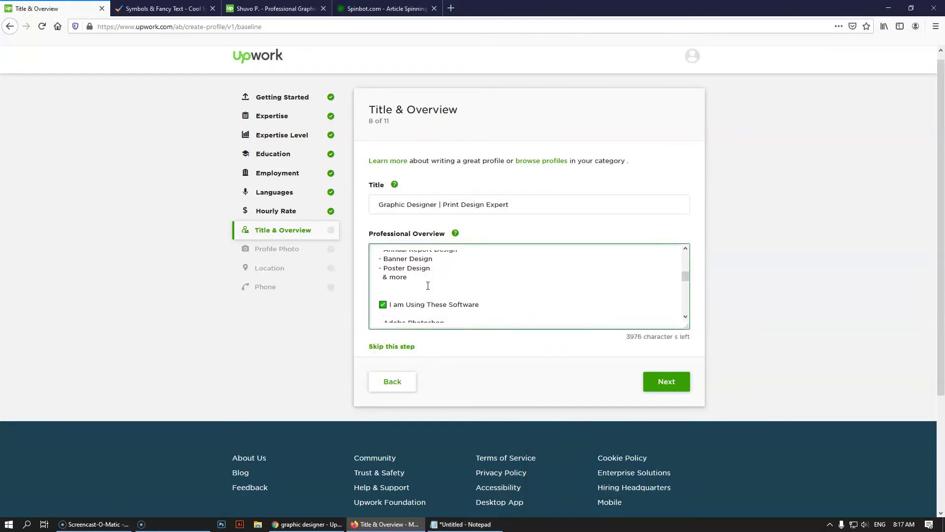
{"action": "scroll", "coordinate": [427, 286], "scroll_direction": "down", "scroll_amount": 5}
{"action": "scroll", "coordinate": [422, 283], "scroll_direction": "up", "scroll_amount": 2}
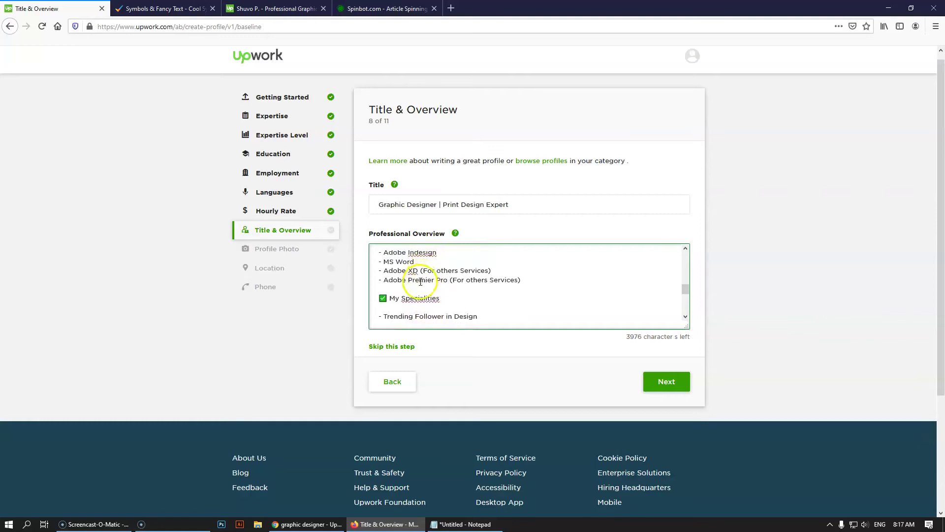
{"action": "key", "text": "Return"}
Replace 'For others Services' with 'UI/UX' for Adobe XD and 'Video Editing' for Premier Pro
{"action": "left_click_drag", "start_coordinate": [426, 270], "coordinate": [489, 272]}
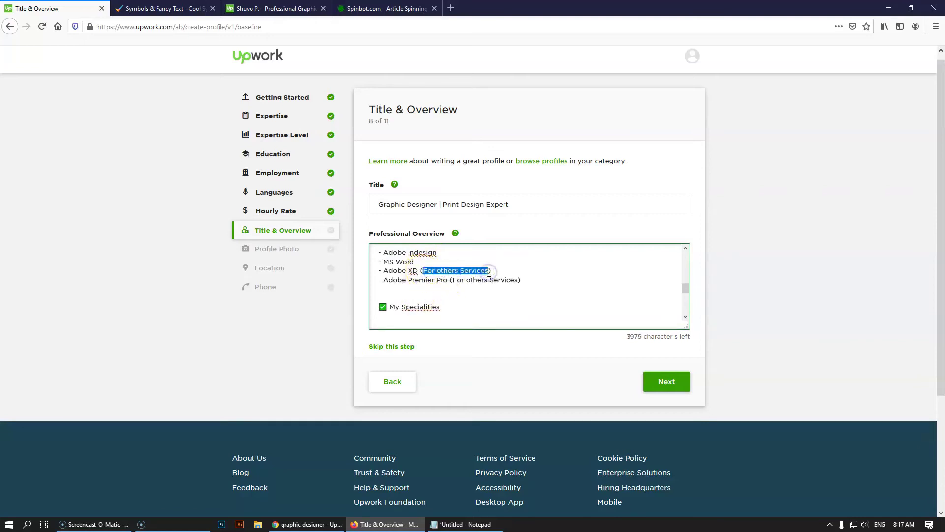
{"action": "type", "text": "UI/UX"}
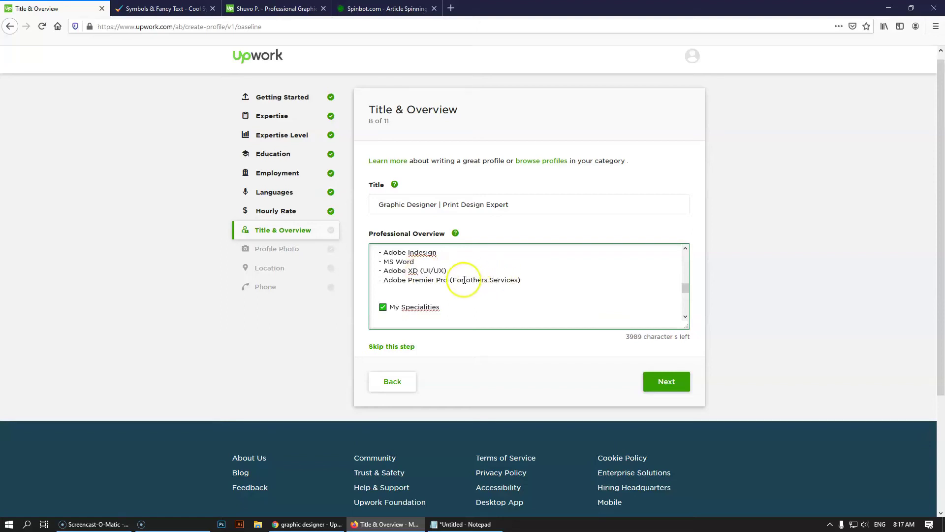
{"action": "left_click_drag", "start_coordinate": [451, 279], "coordinate": [520, 282]}
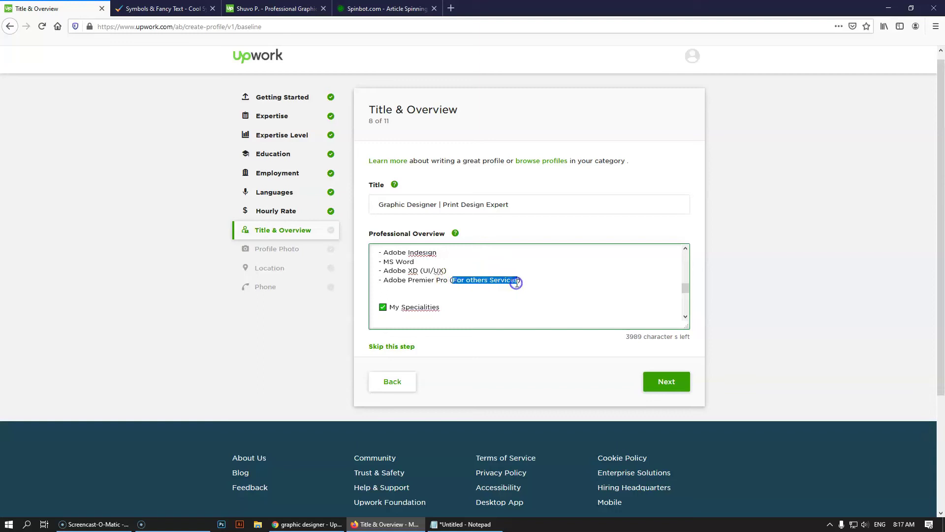
{"action": "type", "text": "Video Editing"}
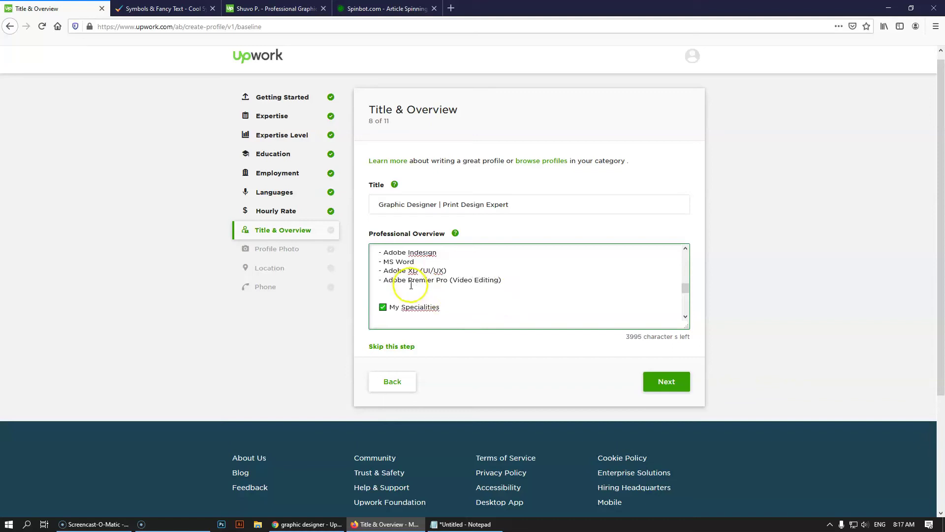
Correct 'Indesign' to 'InDesign' and submit the Title & Overview with Next
{"action": "scroll", "coordinate": [413, 291], "scroll_direction": "up", "scroll_amount": 2}
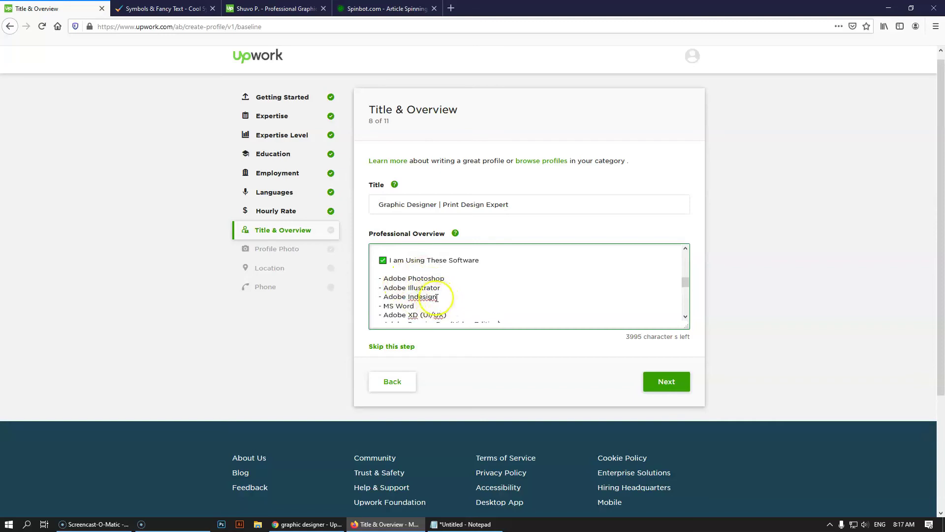
{"action": "left_click", "coordinate": [420, 296]}
{"action": "key", "text": "BackSpace"}
{"action": "type", "text": "D"}
{"action": "scroll", "coordinate": [507, 310], "scroll_direction": "down", "scroll_amount": 5}
{"action": "left_click", "coordinate": [495, 296]}
{"action": "scroll", "coordinate": [485, 290], "scroll_direction": "up", "scroll_amount": 4}
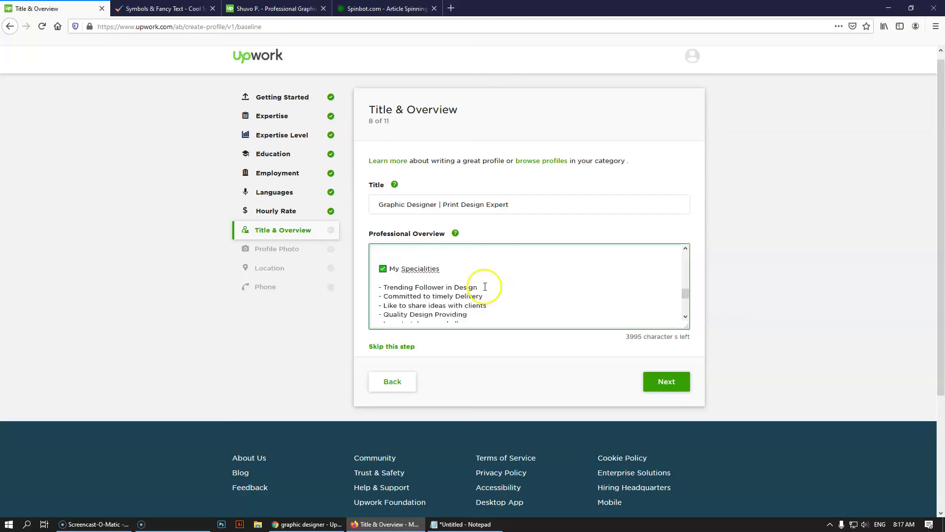
{"action": "left_click", "coordinate": [681, 389]}
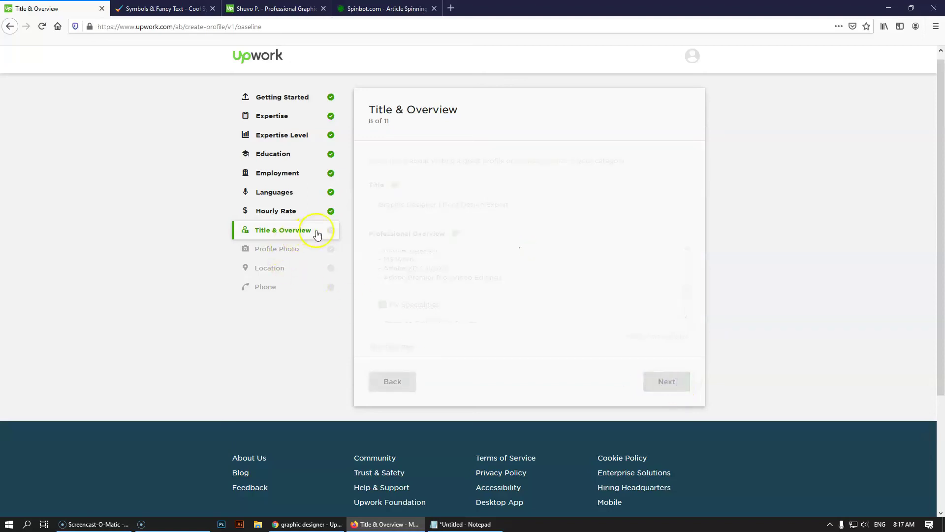
Wait for the Profile Photo step, 9 of 11, to load
{"action": "scroll", "coordinate": [534, 255], "scroll_direction": "down", "scroll_amount": 1}
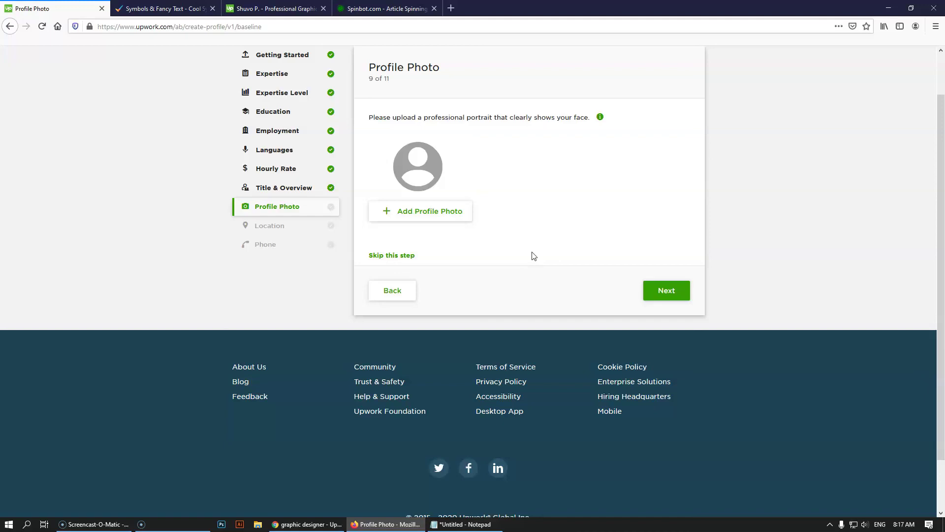
{"action": "left_click", "coordinate": [98, 524]}
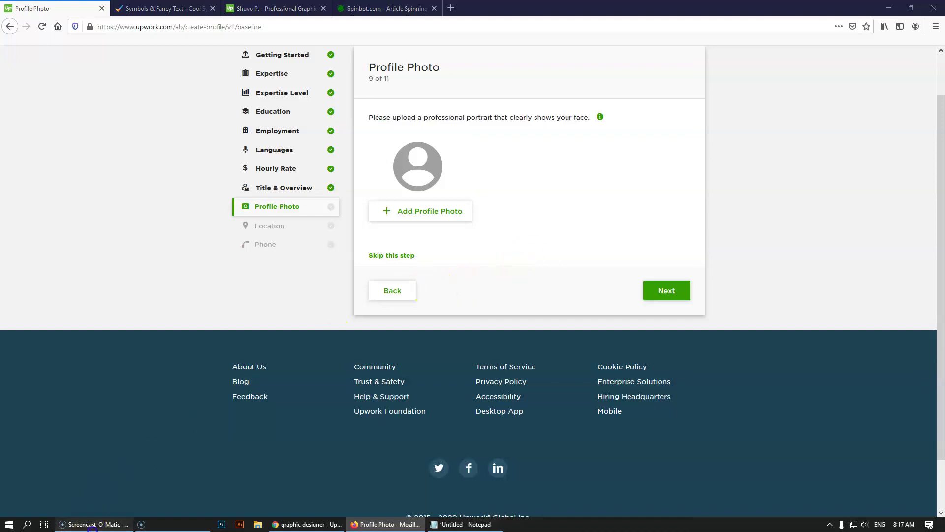